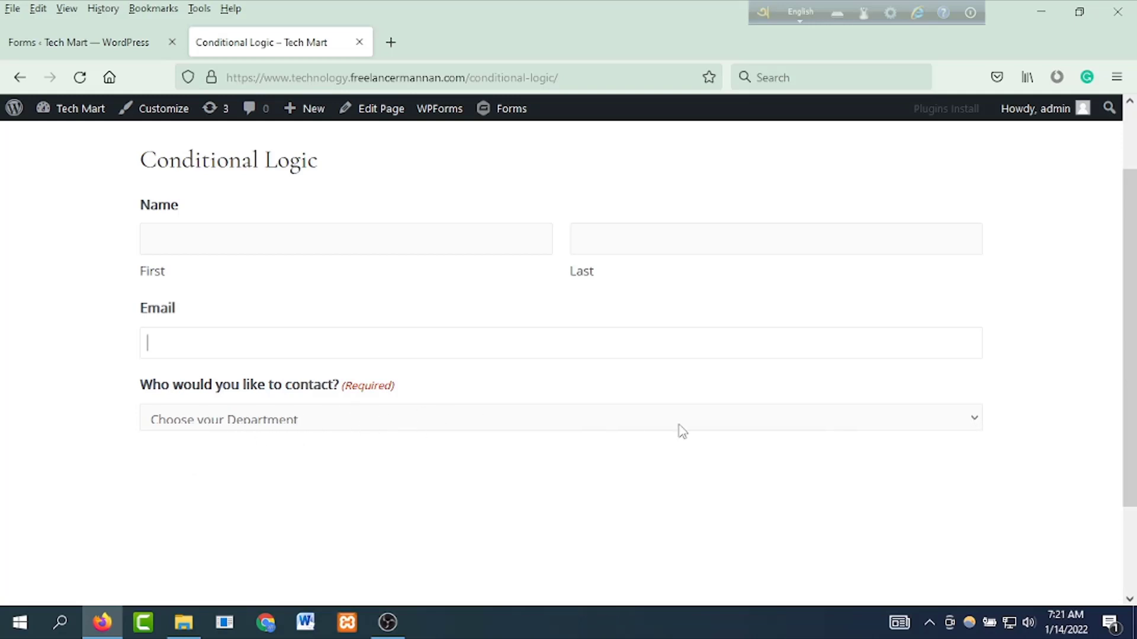
# Step: Choose Sales Depertment as the department to contact and review the subject and message fields below it
pyautogui.click(974, 422)
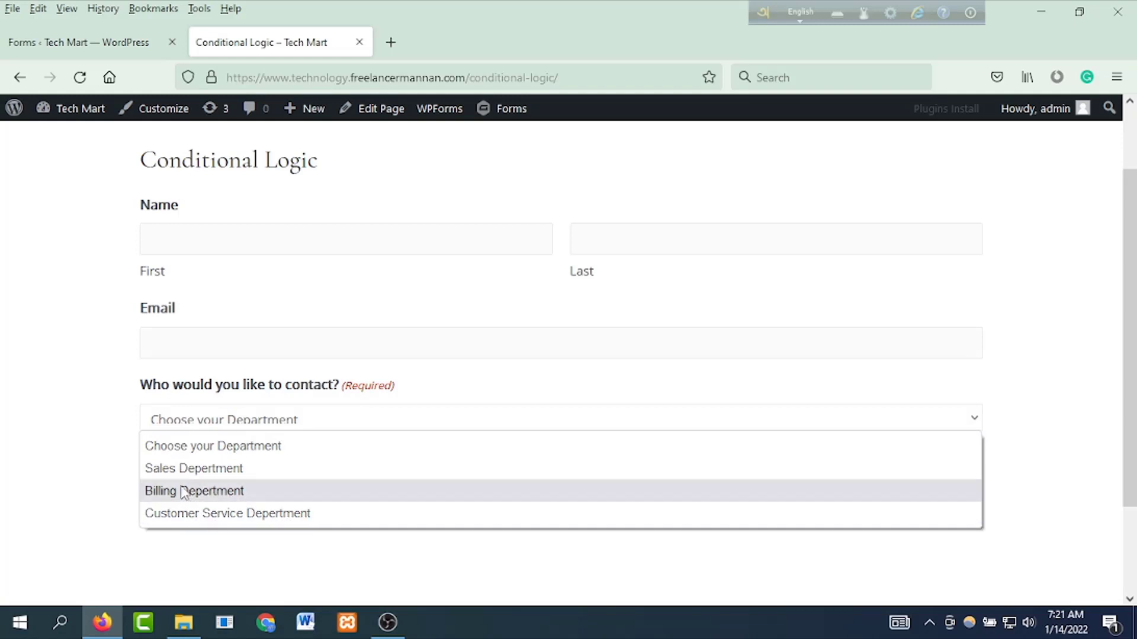
pyautogui.click(196, 469)
pyautogui.scroll(-3, 237, 405)
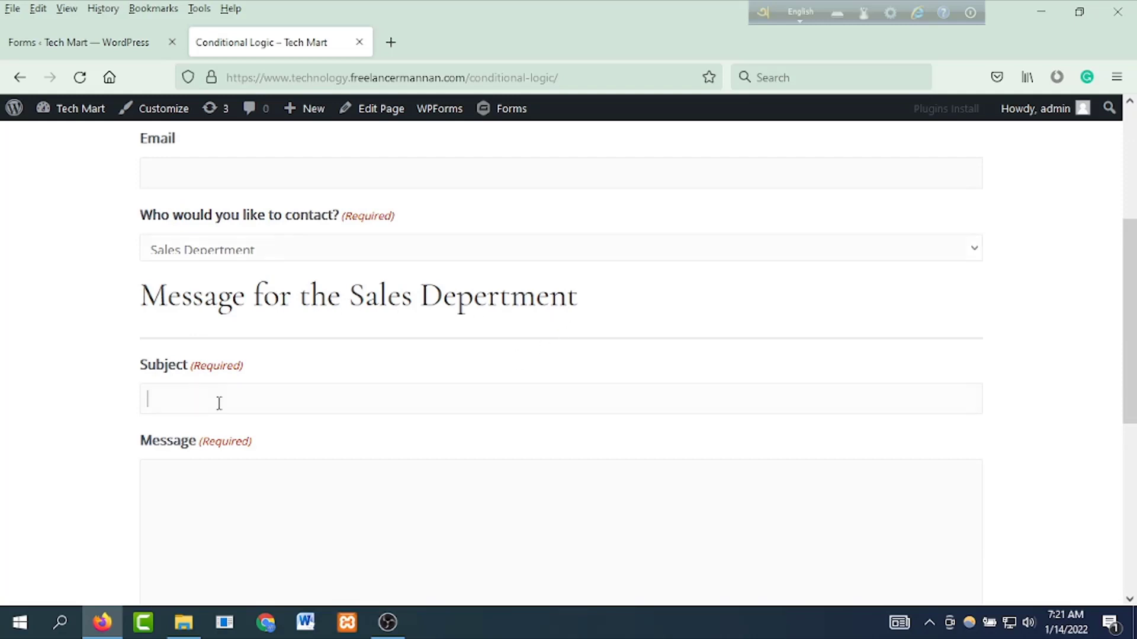
pyautogui.scroll(-3, 246, 451)
pyautogui.click(266, 452)
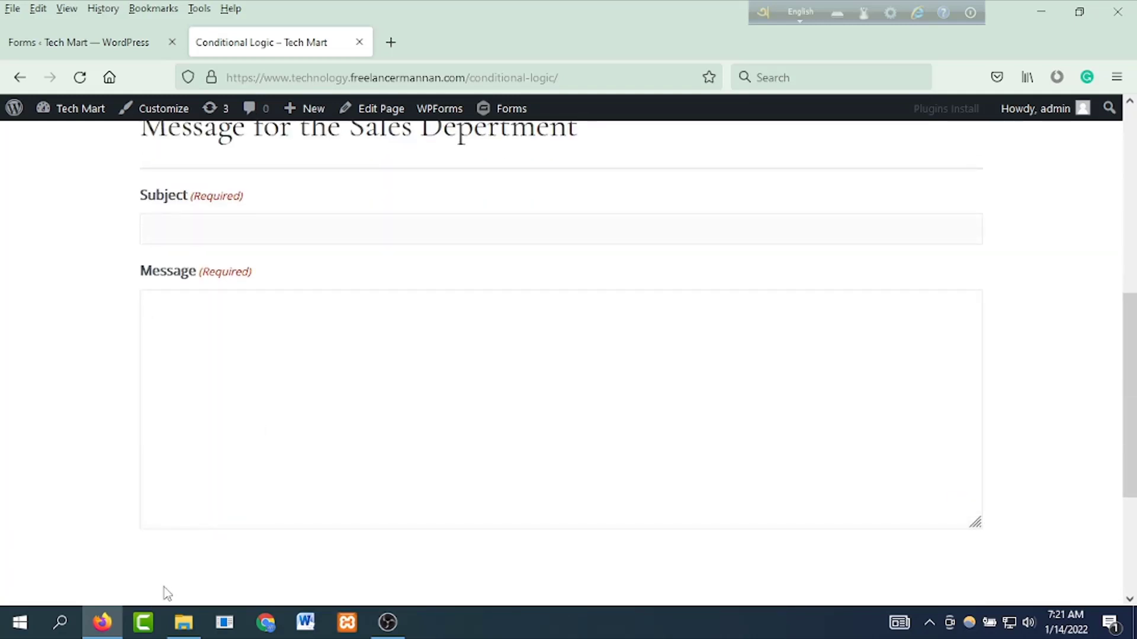
pyautogui.scroll(4, 654, 422)
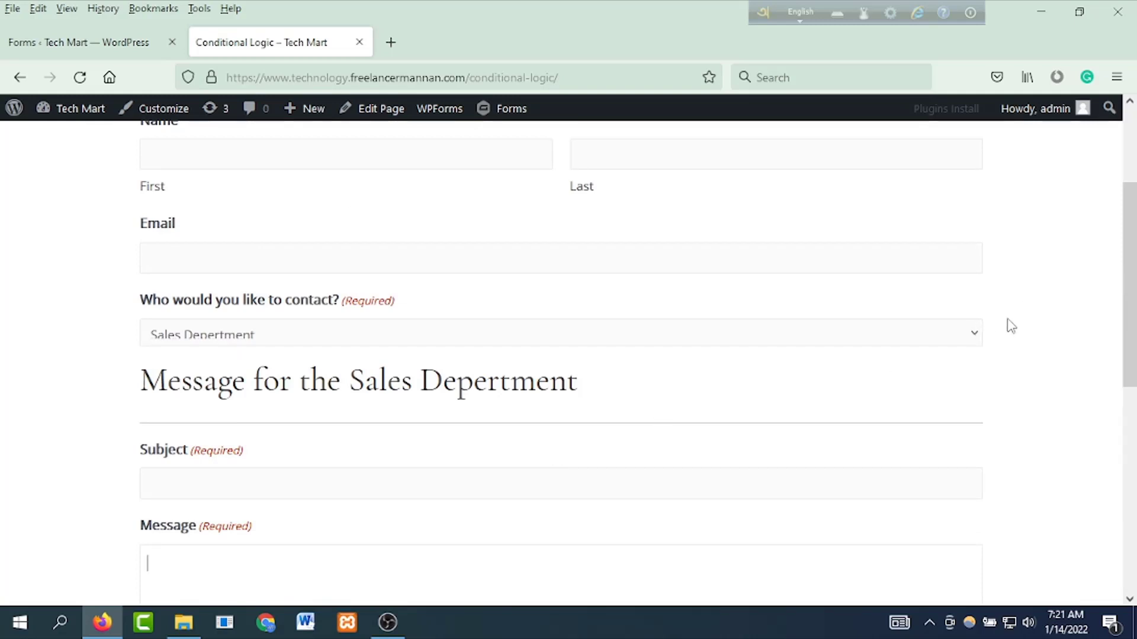
# Step: Switch the department to contact to Billing Depertment and review its section of the form
pyautogui.click(974, 338)
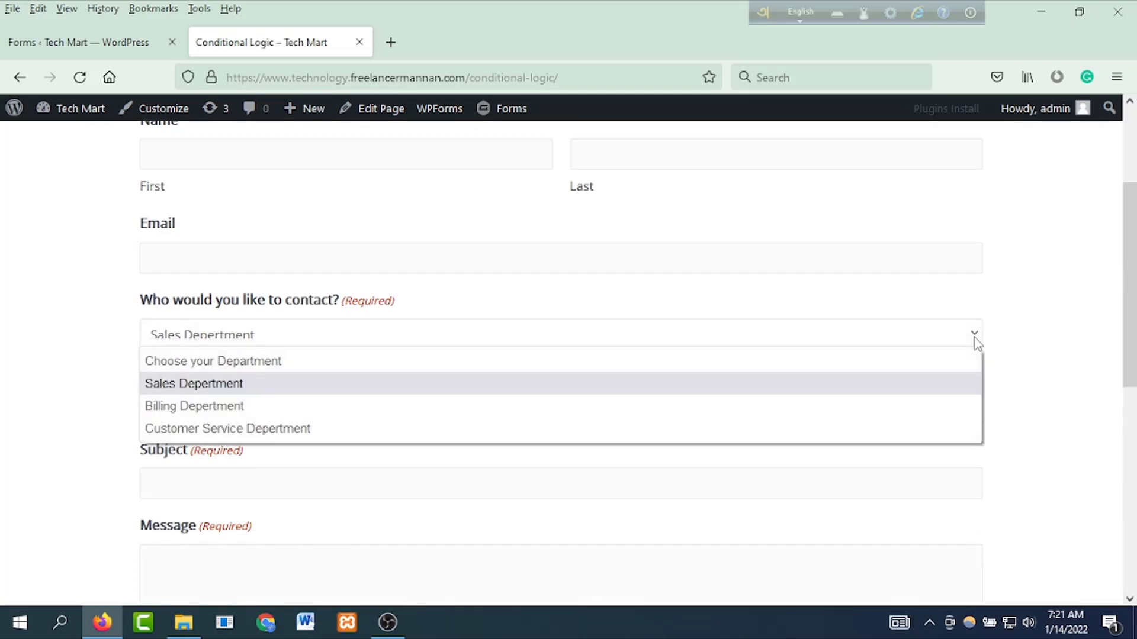
pyautogui.click(310, 407)
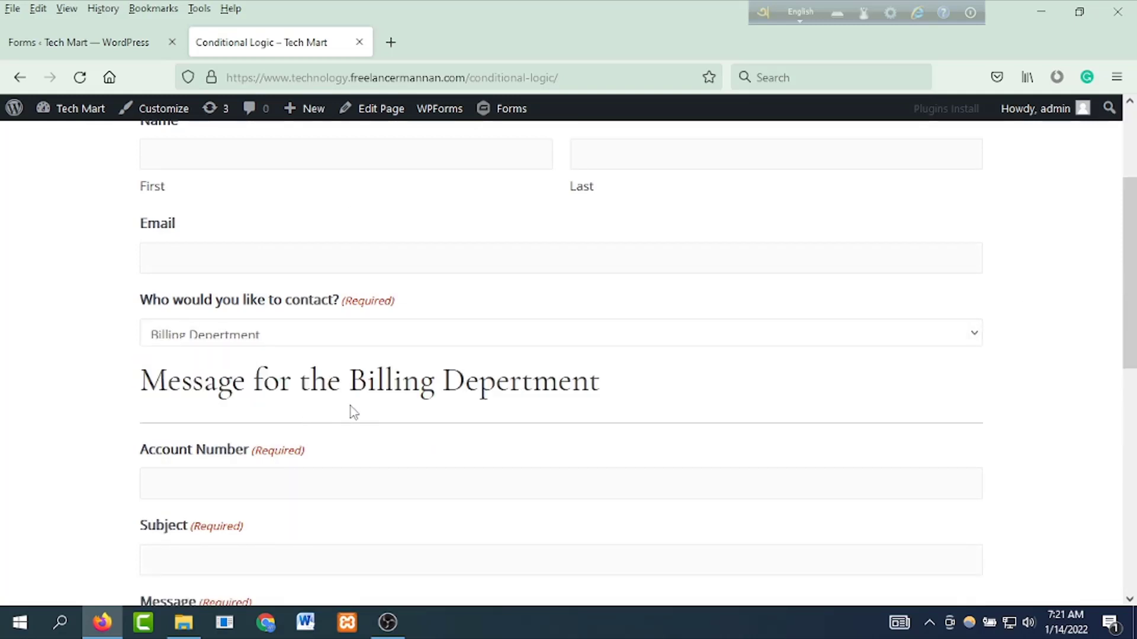
pyautogui.scroll(-3, 227, 403)
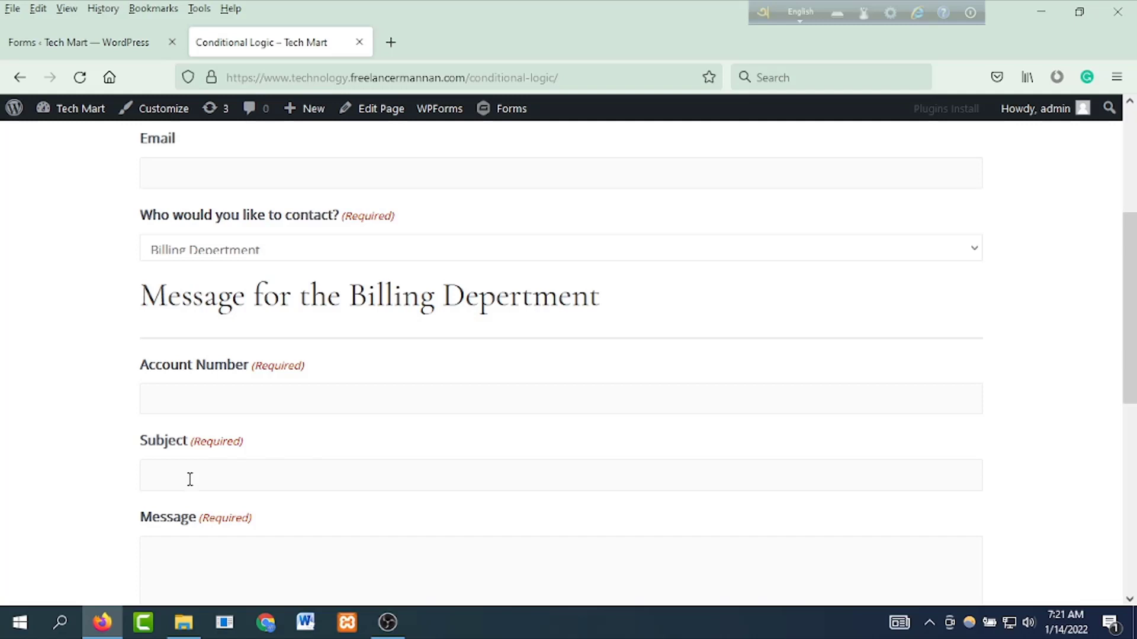
pyautogui.scroll(-5, 244, 495)
pyautogui.scroll(5, 236, 449)
# Step: Switch the department to contact to Customer Service Depertment and look over its section of the form
pyautogui.click(296, 249)
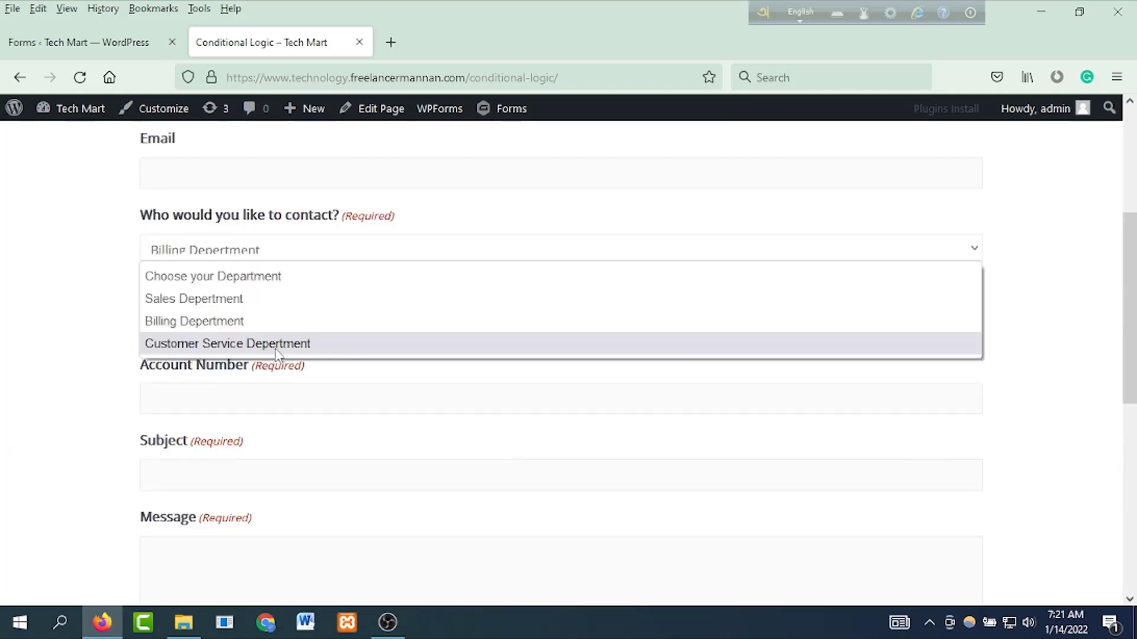
pyautogui.click(244, 344)
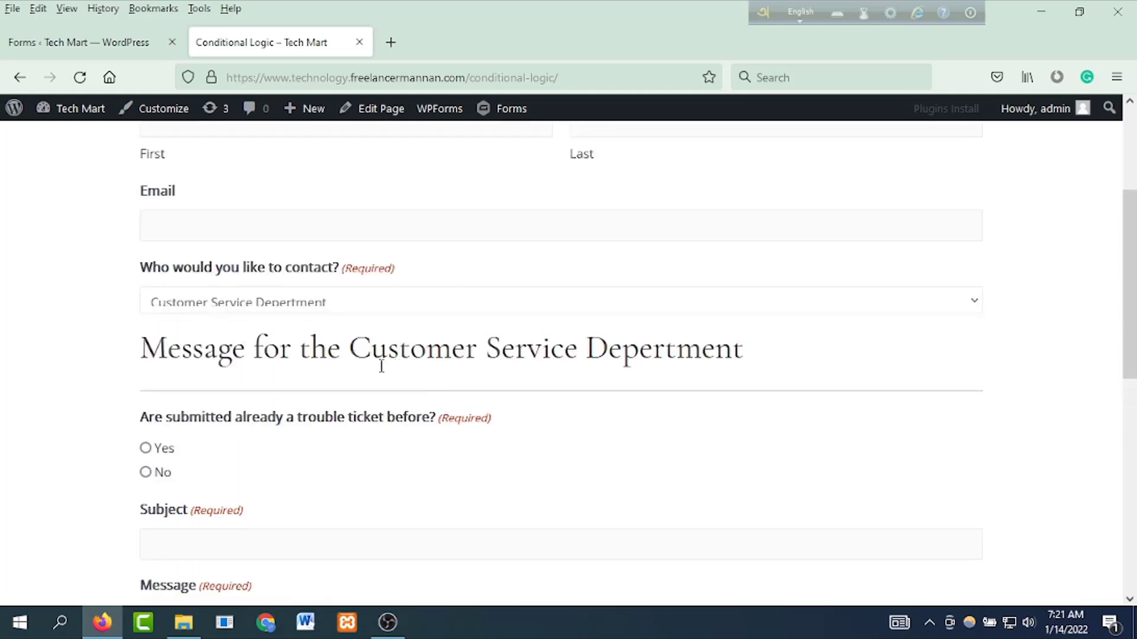
pyautogui.scroll(-2, 181, 360)
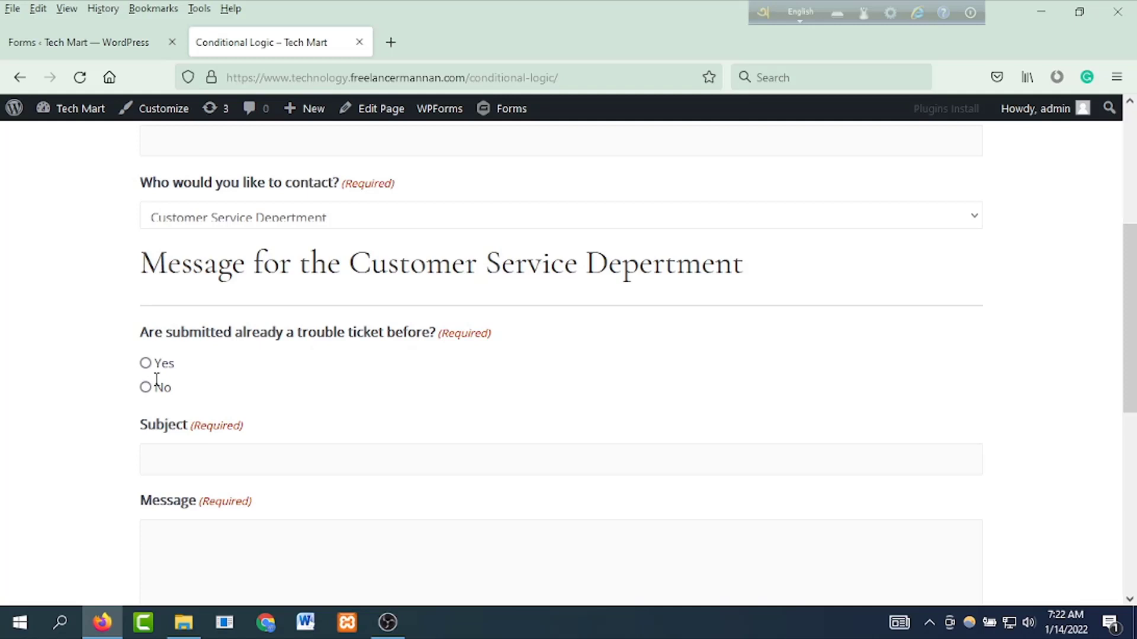
# Step: Answer the trouble ticket question with Yes, switch it to No, and compare the fields offered for each answer
pyautogui.click(146, 363)
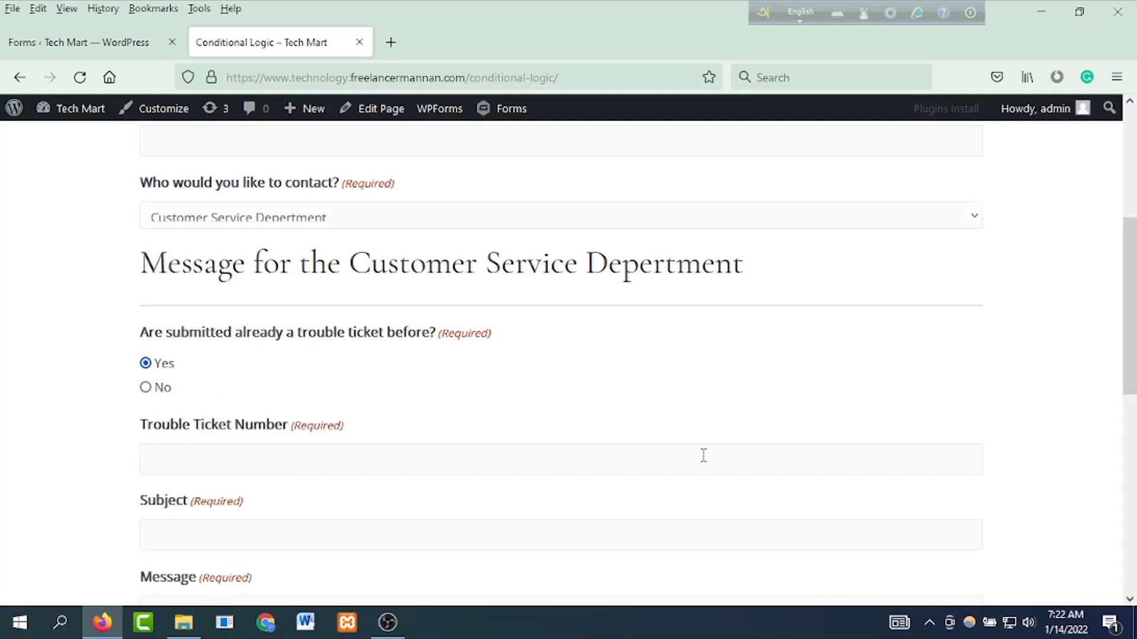
pyautogui.click(146, 387)
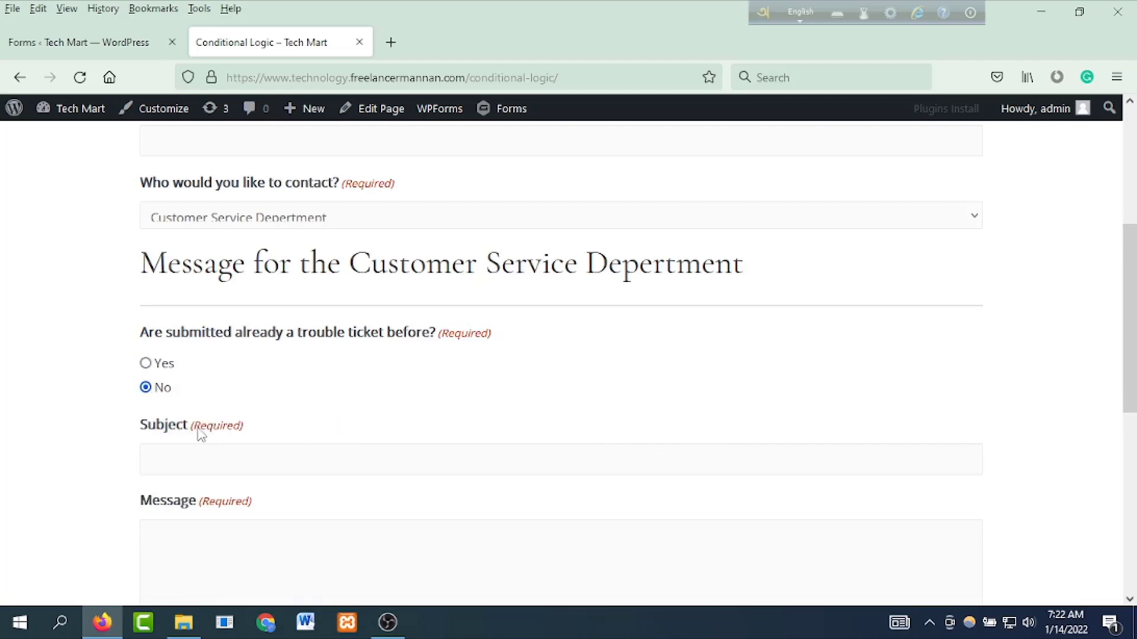
pyautogui.scroll(-4, 371, 502)
pyautogui.scroll(8, 388, 475)
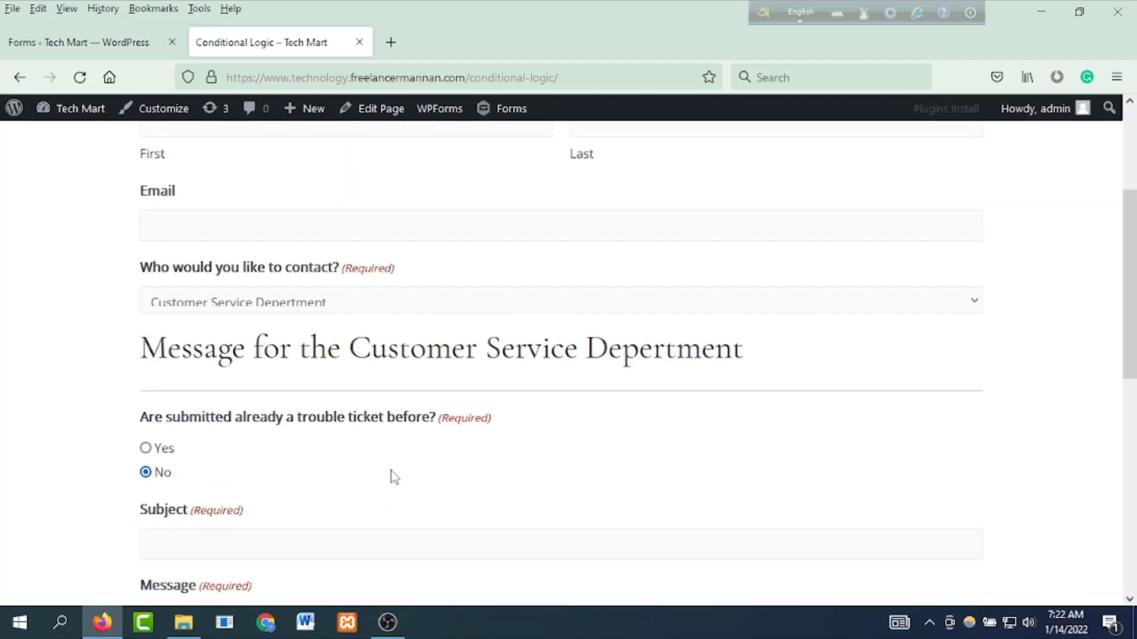
pyautogui.scroll(-3, 398, 455)
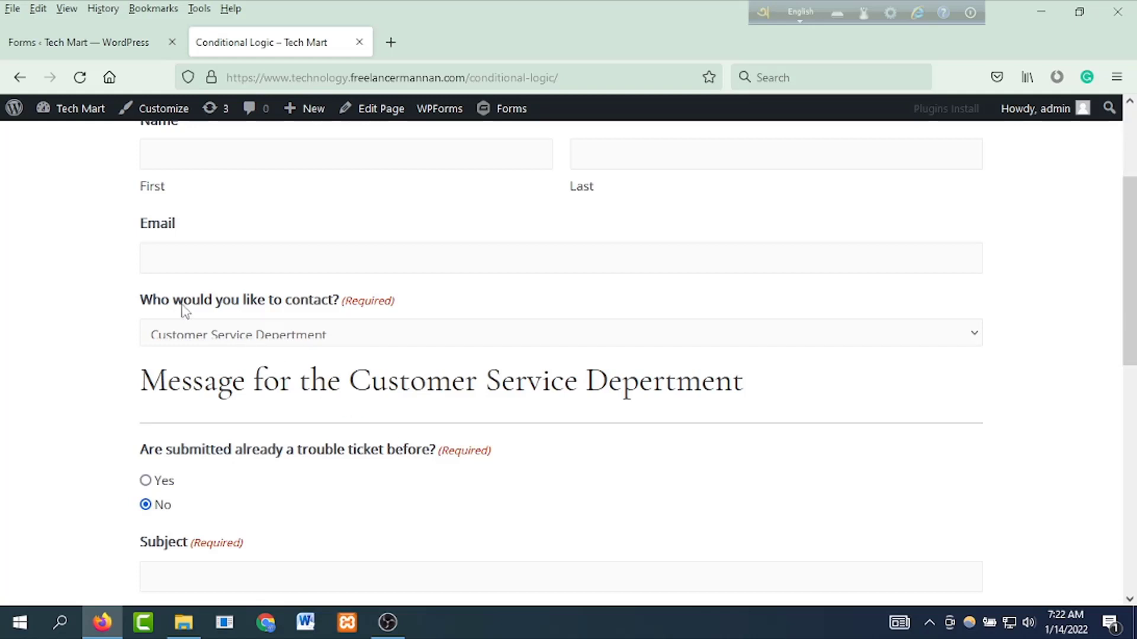
# Step: Return to the WordPress Forms admin page and create a new form titled "Conditional Logic Form 2" without a description
pyautogui.click(54, 46)
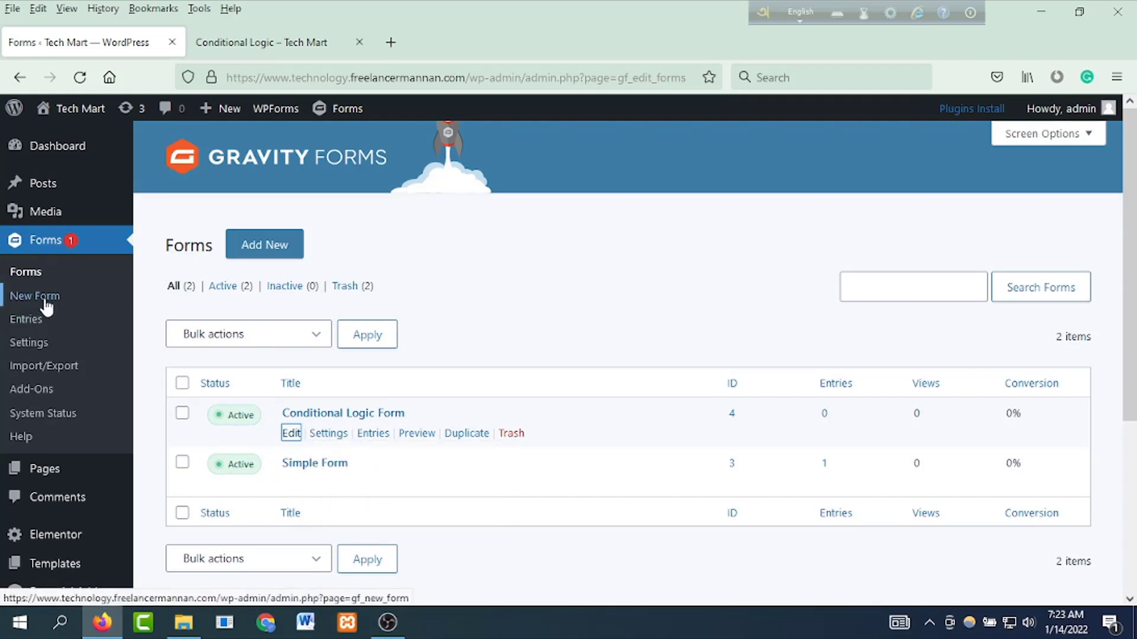
pyautogui.click(75, 303)
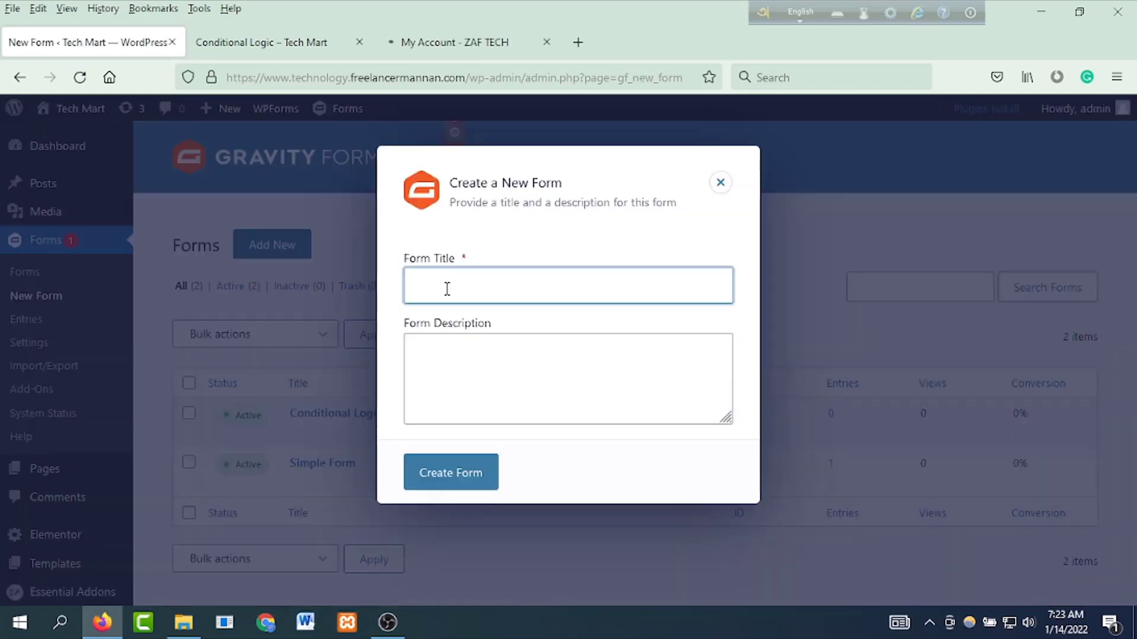
pyautogui.click(453, 286)
pyautogui.write('Conditional')
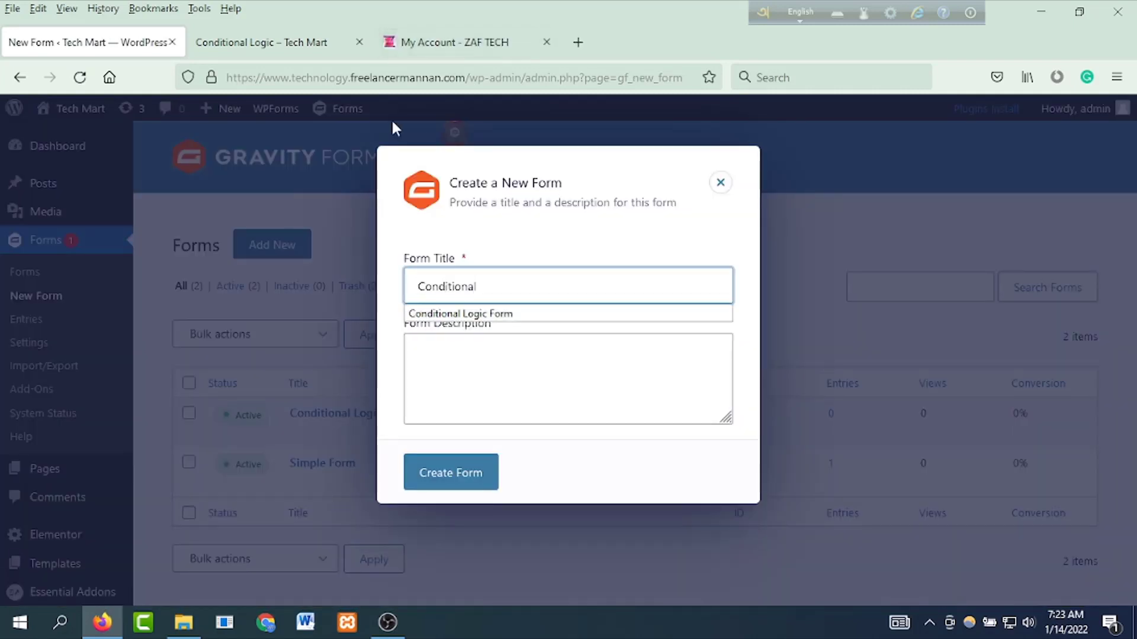
pyautogui.click(500, 313)
pyautogui.write('2')
pyautogui.click(510, 349)
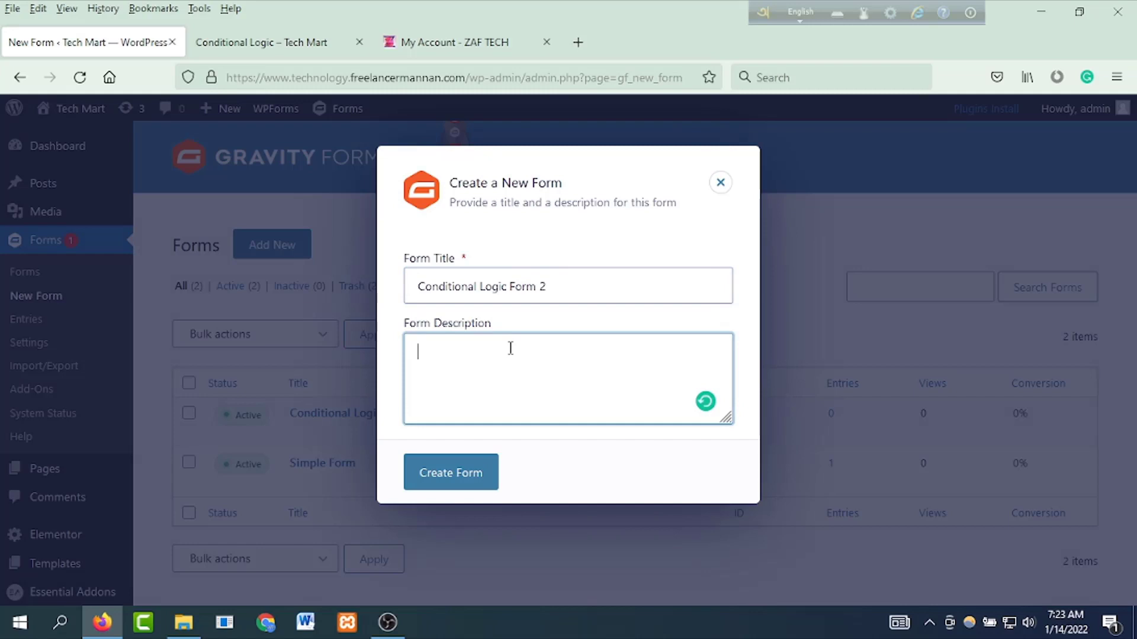
pyautogui.click(457, 472)
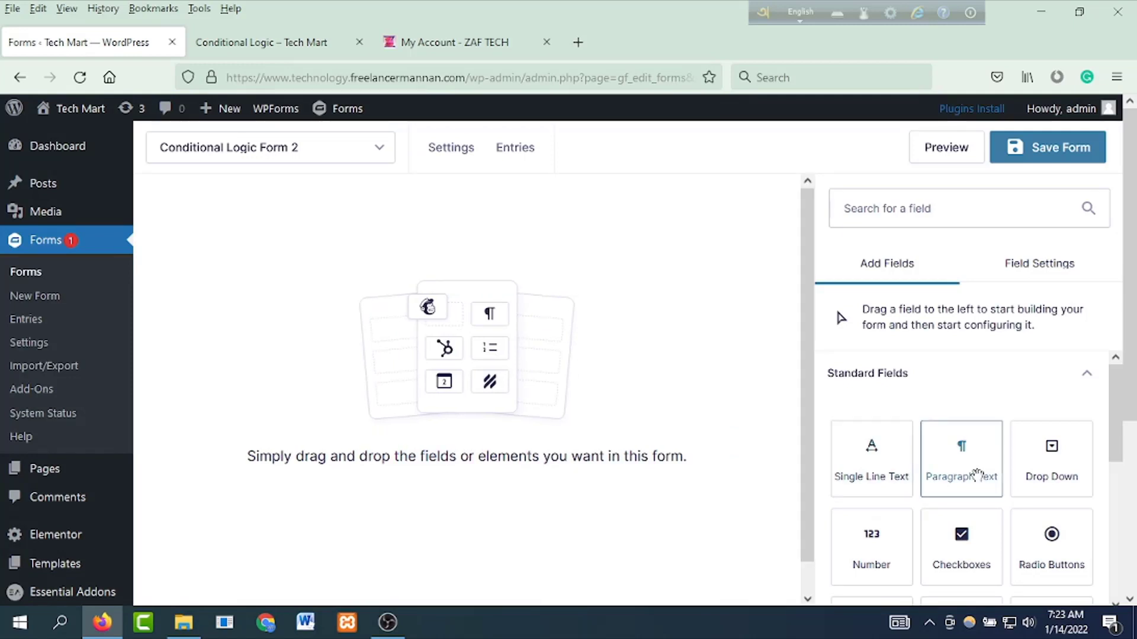
# Step: Add a Name field from the advanced fields to the empty form and label it "Your Name"
pyautogui.scroll(-6, 965, 497)
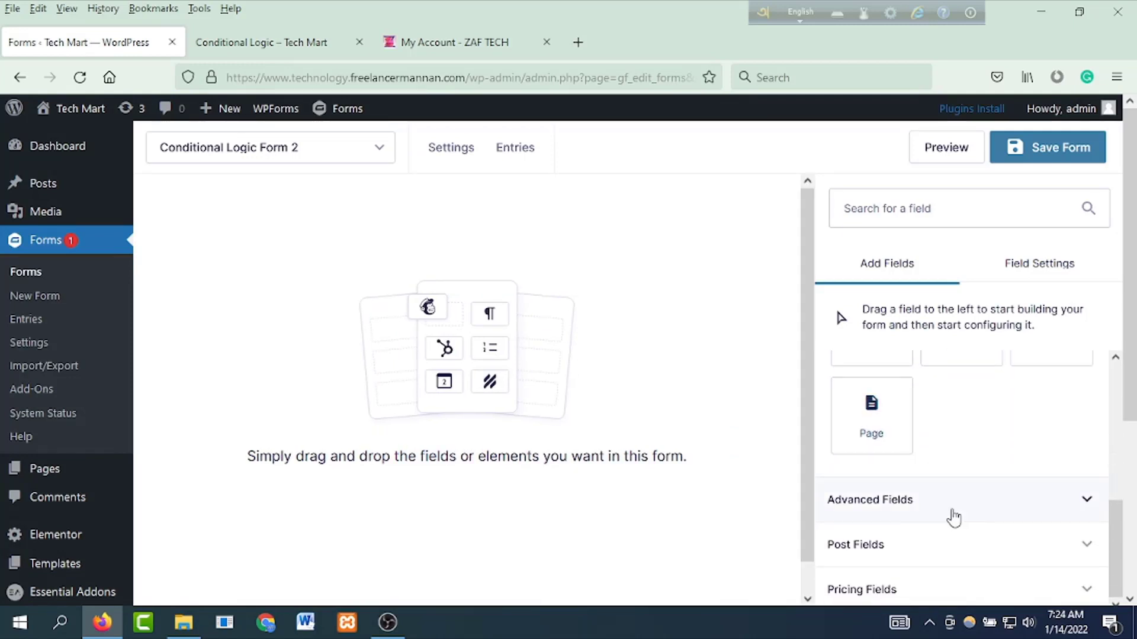
pyautogui.click(926, 499)
pyautogui.scroll(-3, 888, 462)
pyautogui.moveTo(875, 414); pyautogui.dragTo(257, 293)
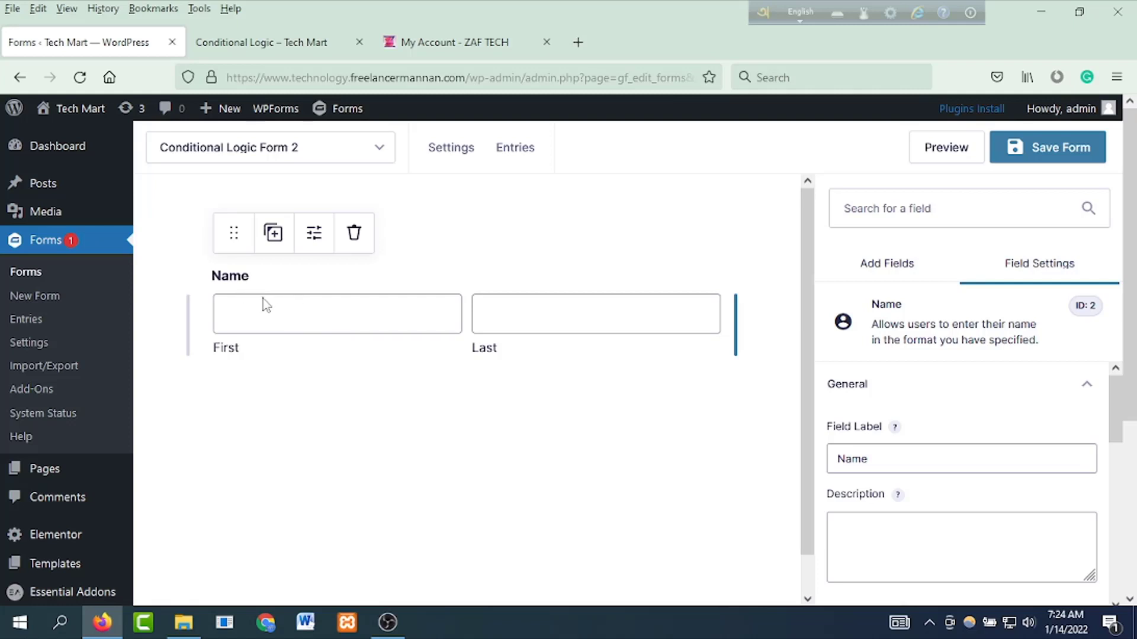
pyautogui.click(840, 460)
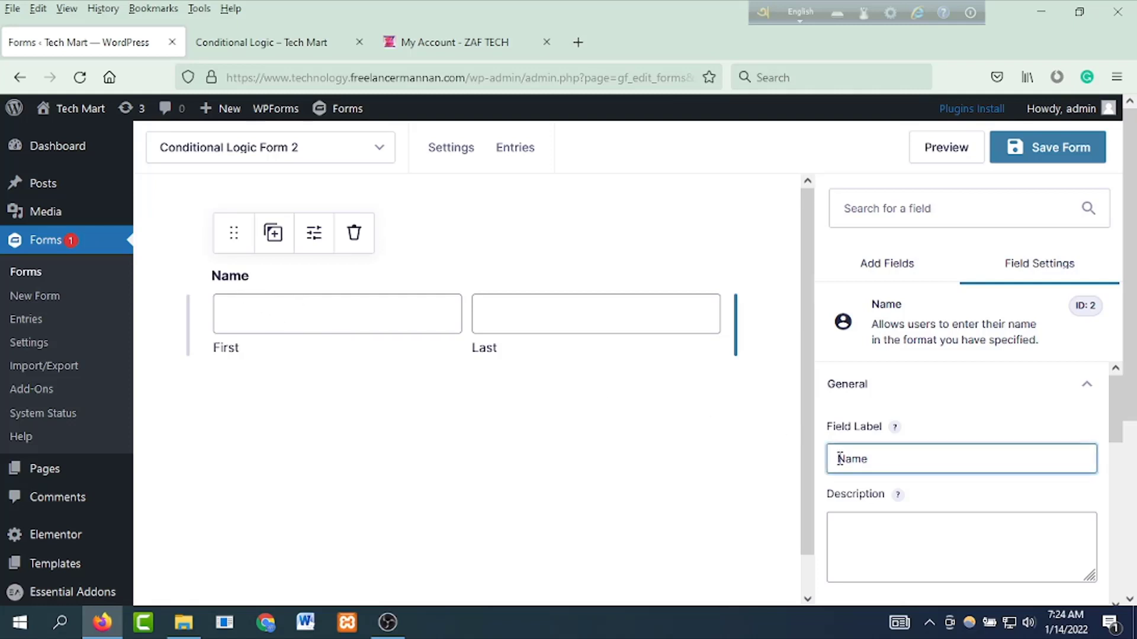
pyautogui.write('Your')
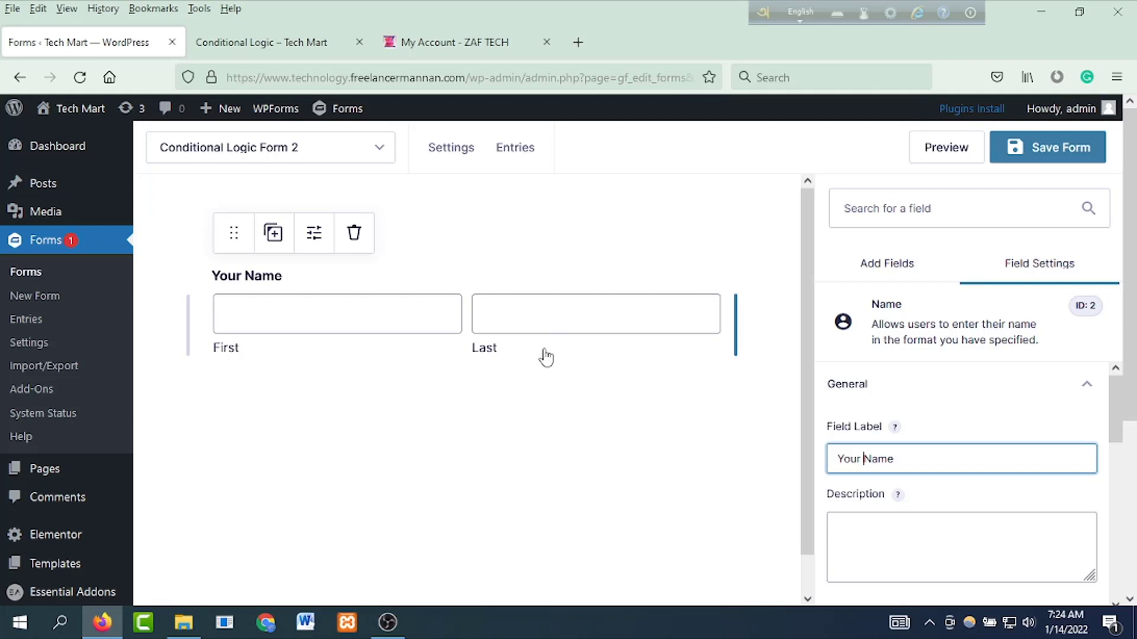
pyautogui.click(441, 437)
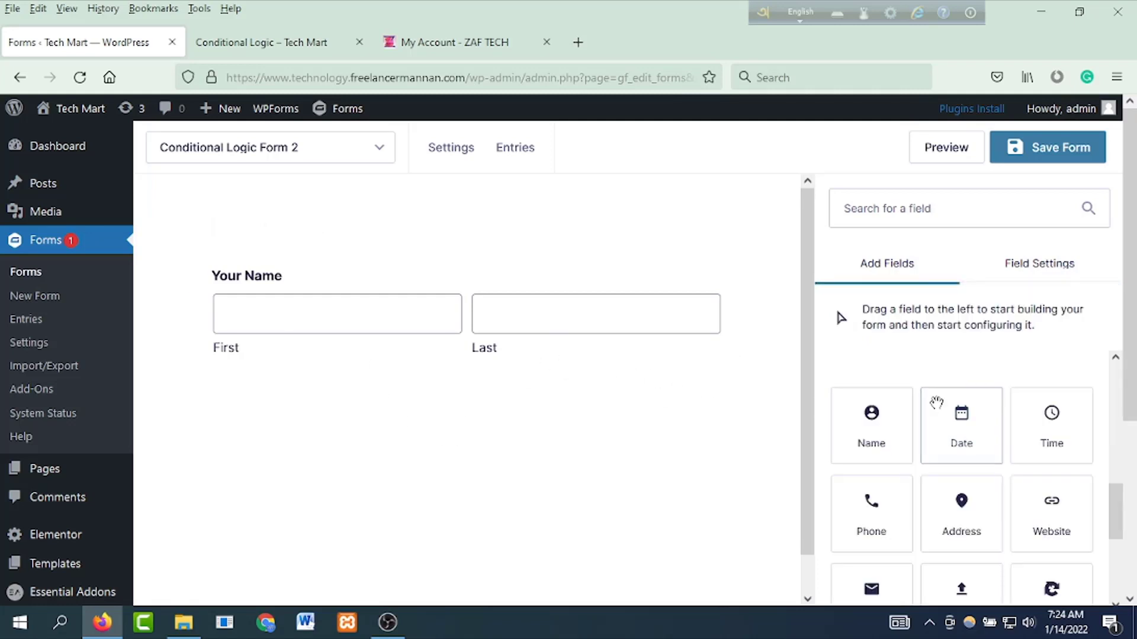
# Step: Add an Email field below the name field and label it "Your Email"
pyautogui.scroll(-4, 947, 417)
pyautogui.moveTo(864, 382); pyautogui.dragTo(408, 385)
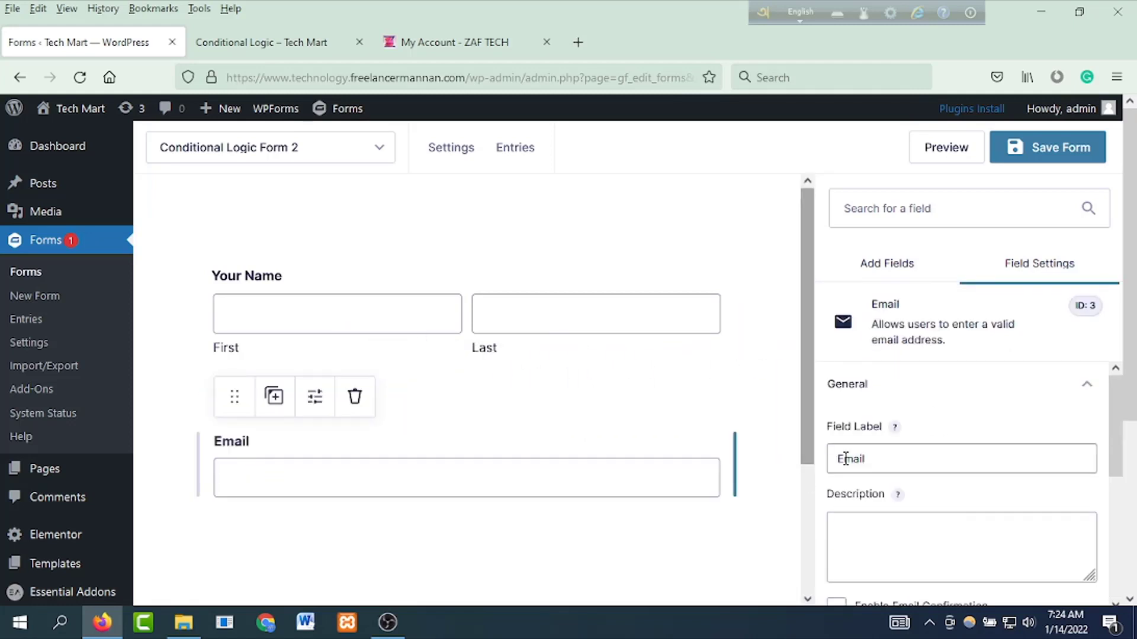
pyautogui.click(830, 457)
pyautogui.write('Your')
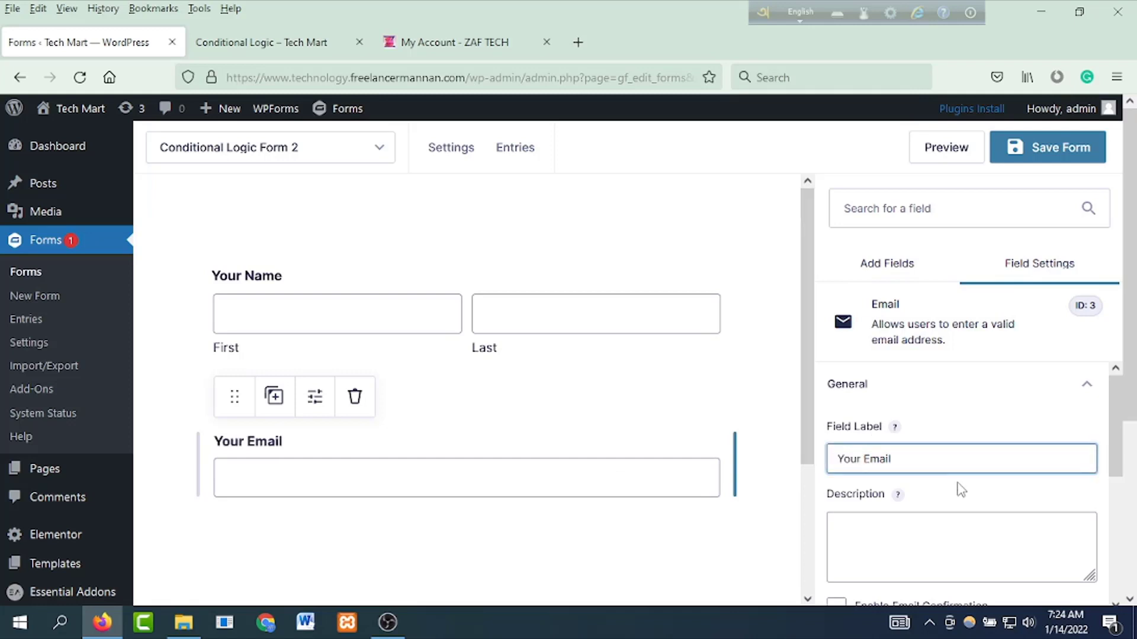
pyautogui.scroll(-4, 960, 498)
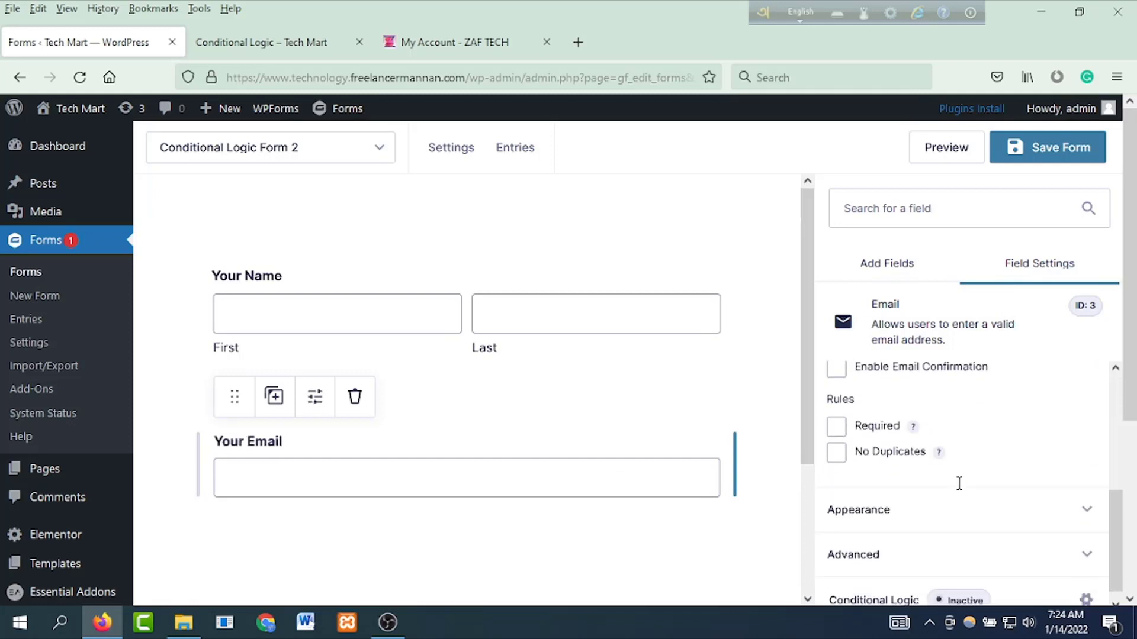
pyautogui.click(930, 513)
pyautogui.click(900, 502)
pyautogui.write('fdghdfgdfg')
pyautogui.hotkey('ctrl', 'a')
pyautogui.press('BackSpace')
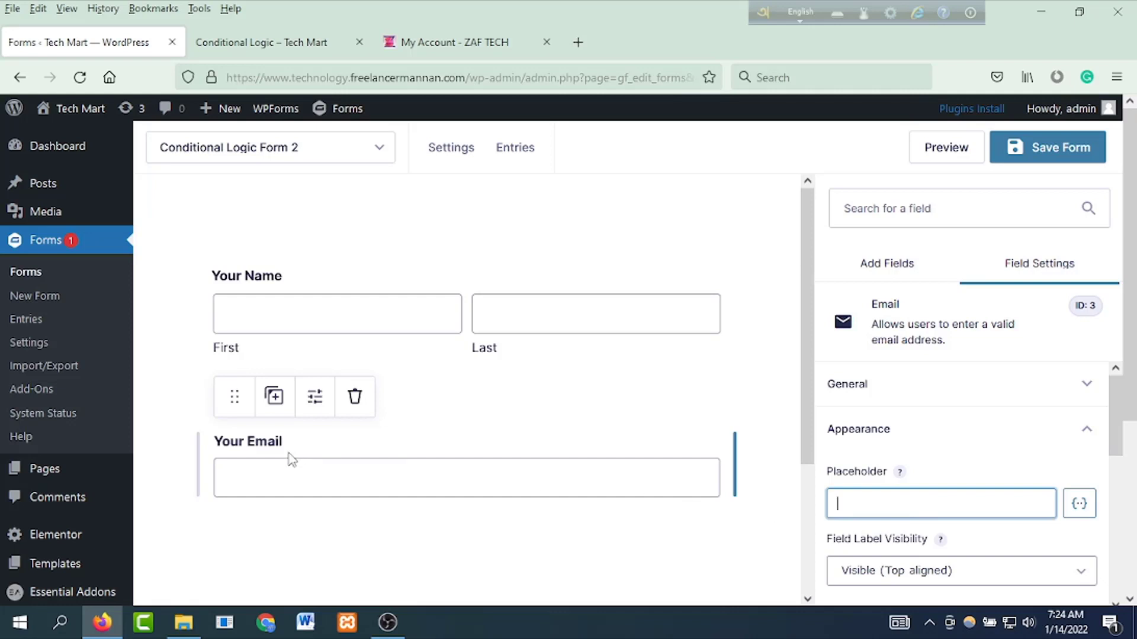
# Step: Make the Your Email field required in its general settings
pyautogui.click(931, 386)
pyautogui.scroll(-3, 857, 519)
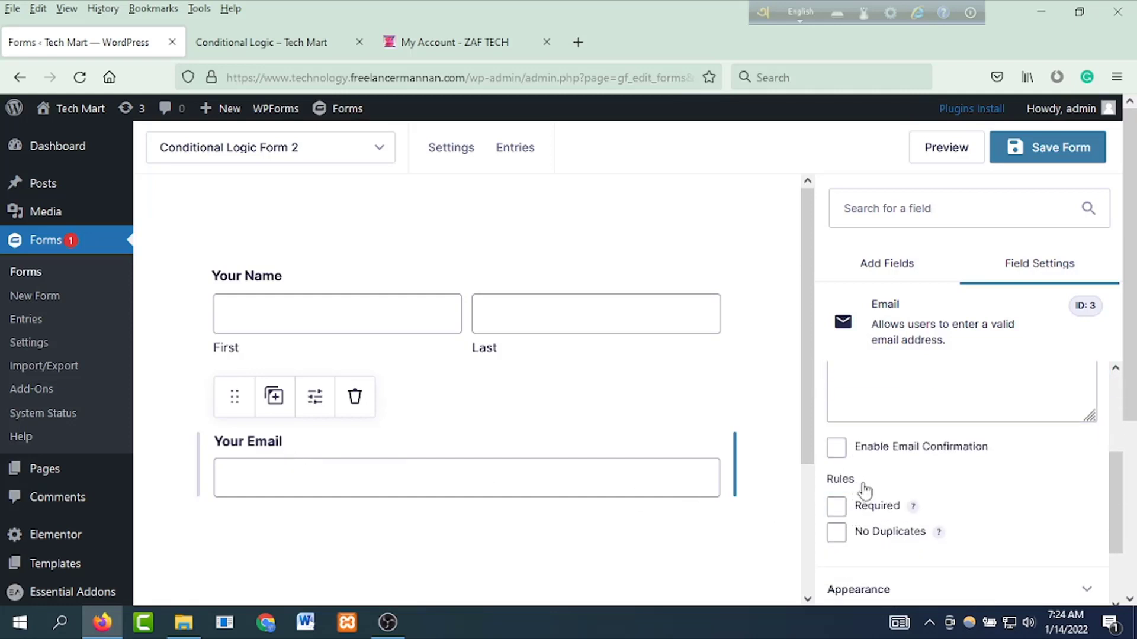
pyautogui.click(863, 510)
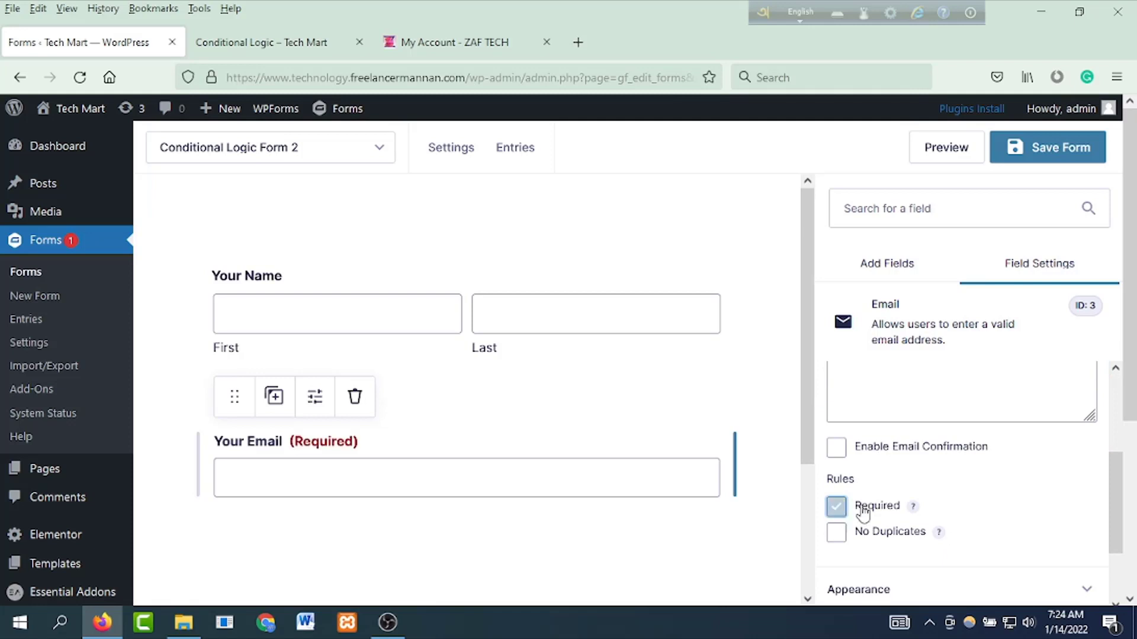
# Step: Select the Your Name field and make it required
pyautogui.click(397, 312)
pyautogui.scroll(3, 890, 443)
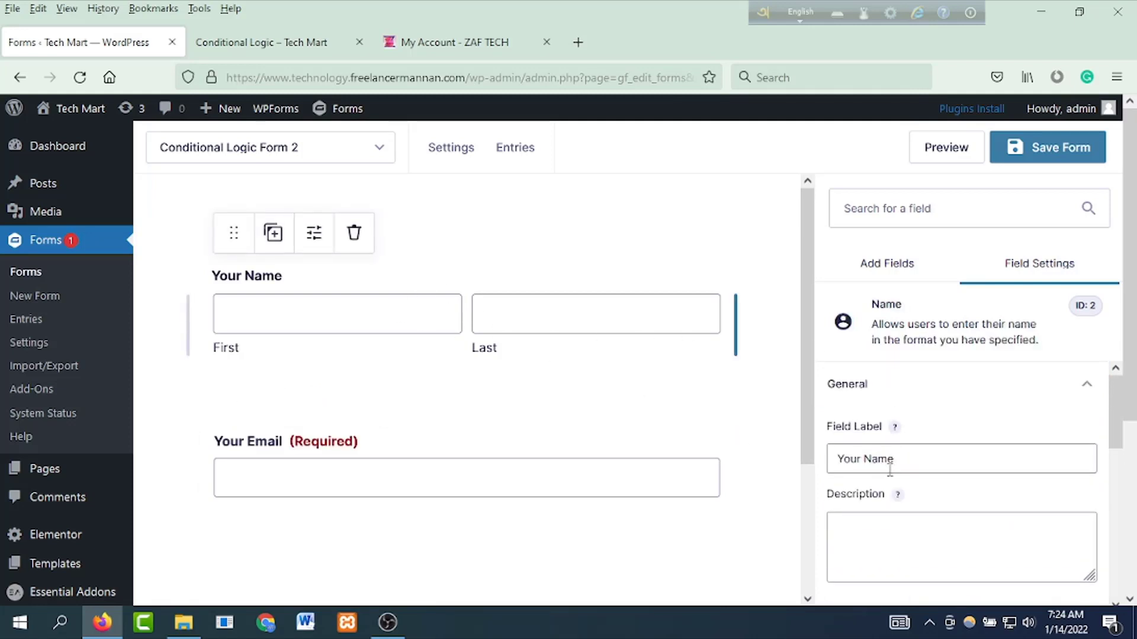
pyautogui.scroll(-3, 885, 464)
pyautogui.scroll(-3, 883, 468)
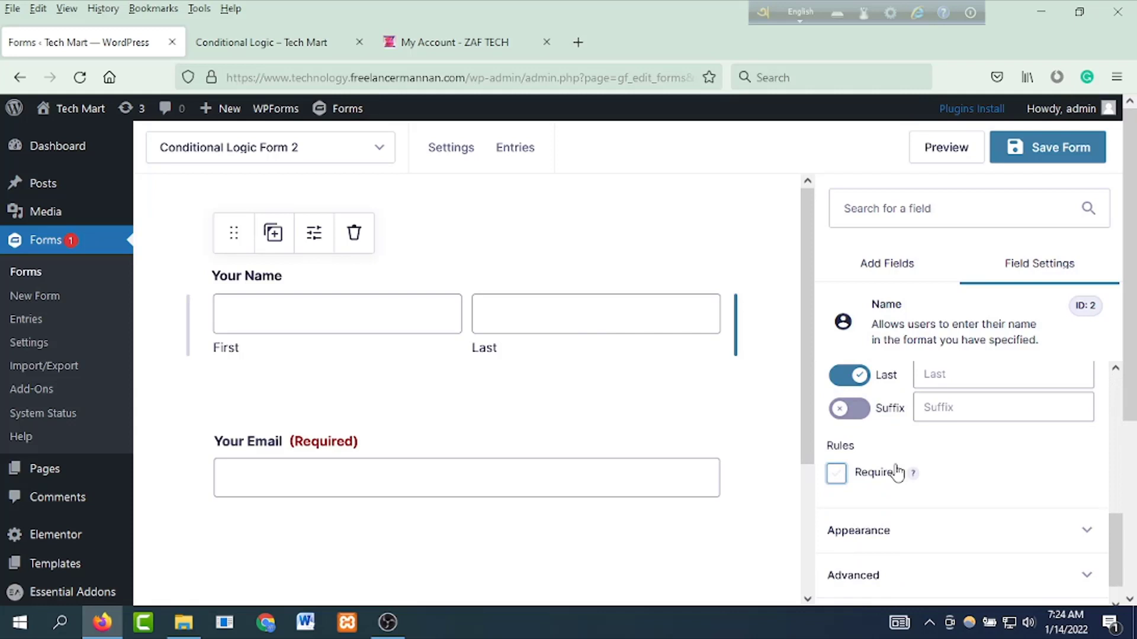
pyautogui.click(847, 474)
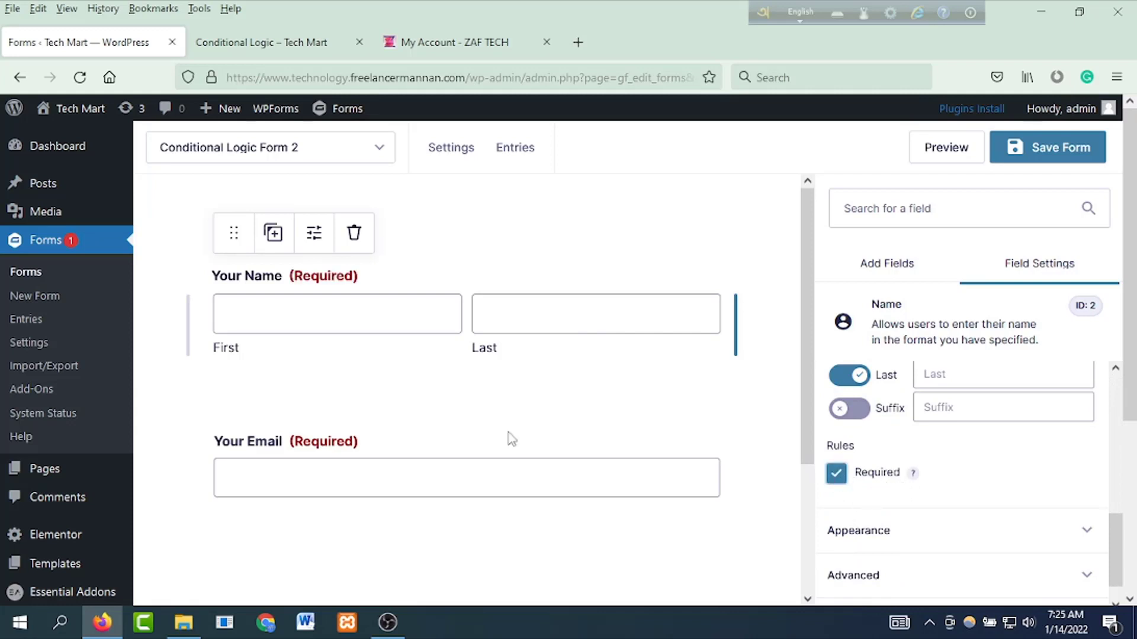
# Step: Add a Drop Down field from the standard fields below the Your Email field
pyautogui.scroll(-1, 667, 477)
pyautogui.click(667, 477)
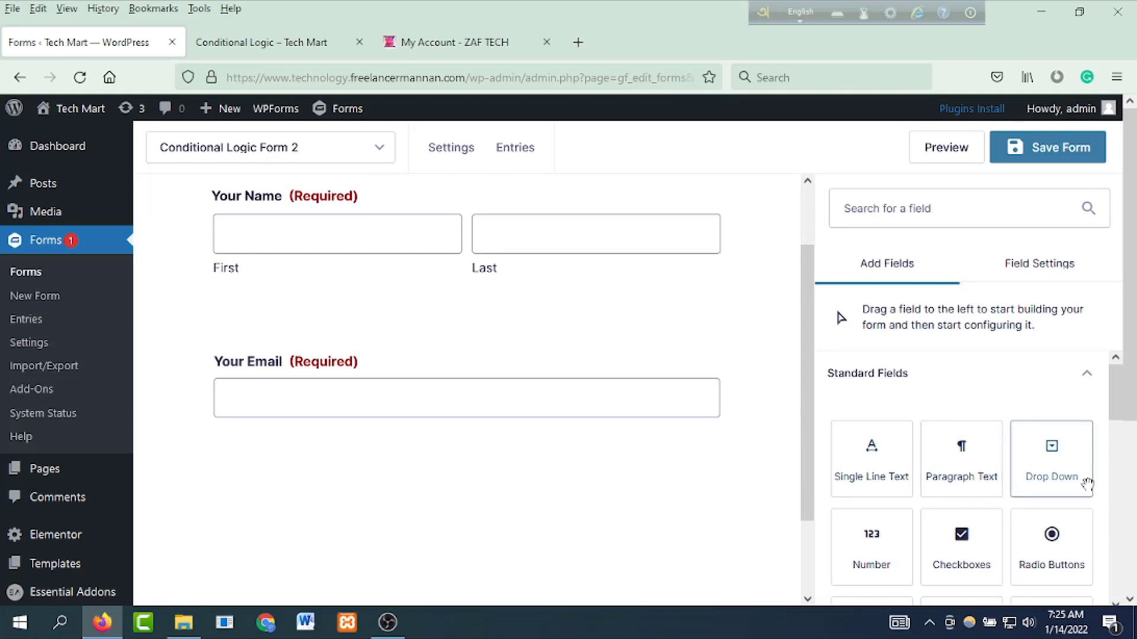
pyautogui.moveTo(1066, 468); pyautogui.dragTo(400, 456)
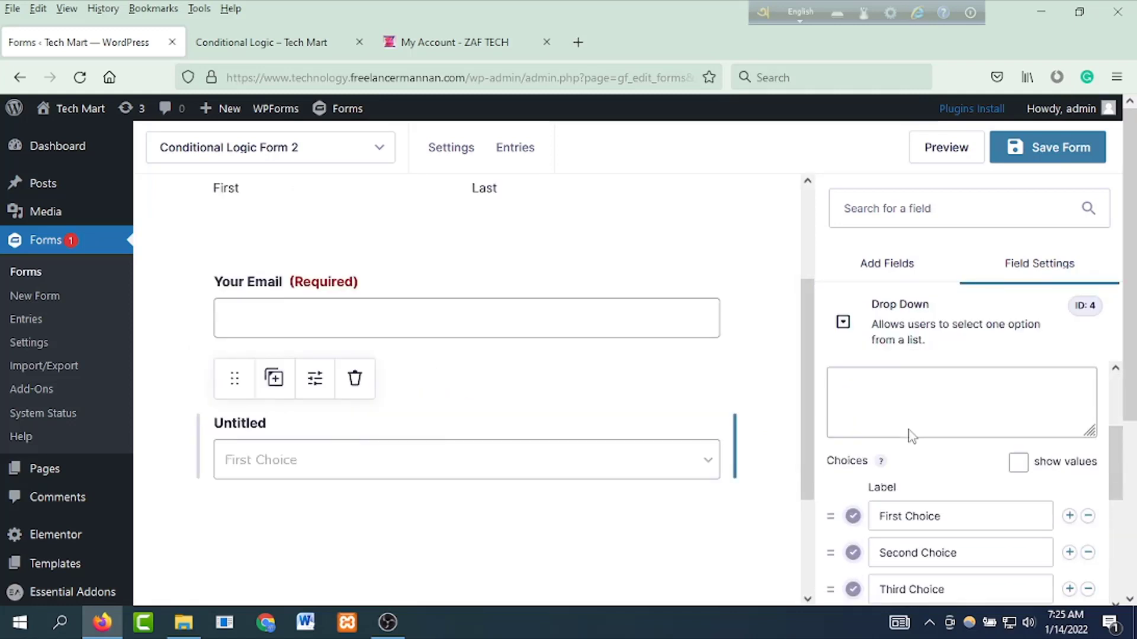
# Step: Copy the label "Who would you like to contact?" from the example form page and use it as the Drop Down field's label
pyautogui.click(260, 42)
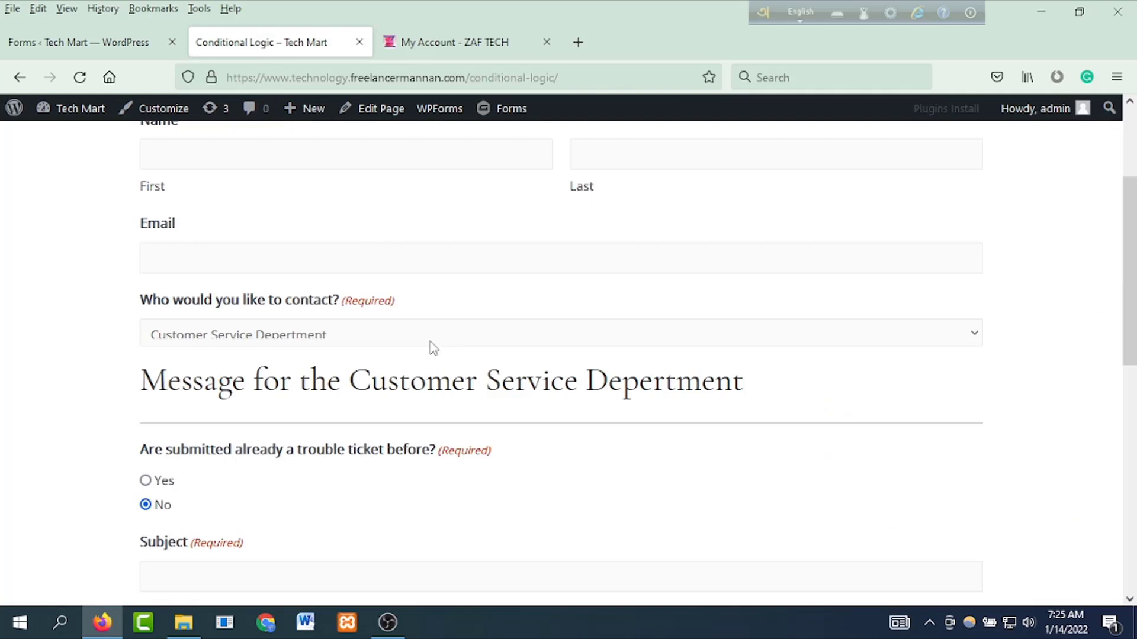
pyautogui.scroll(3, 432, 355)
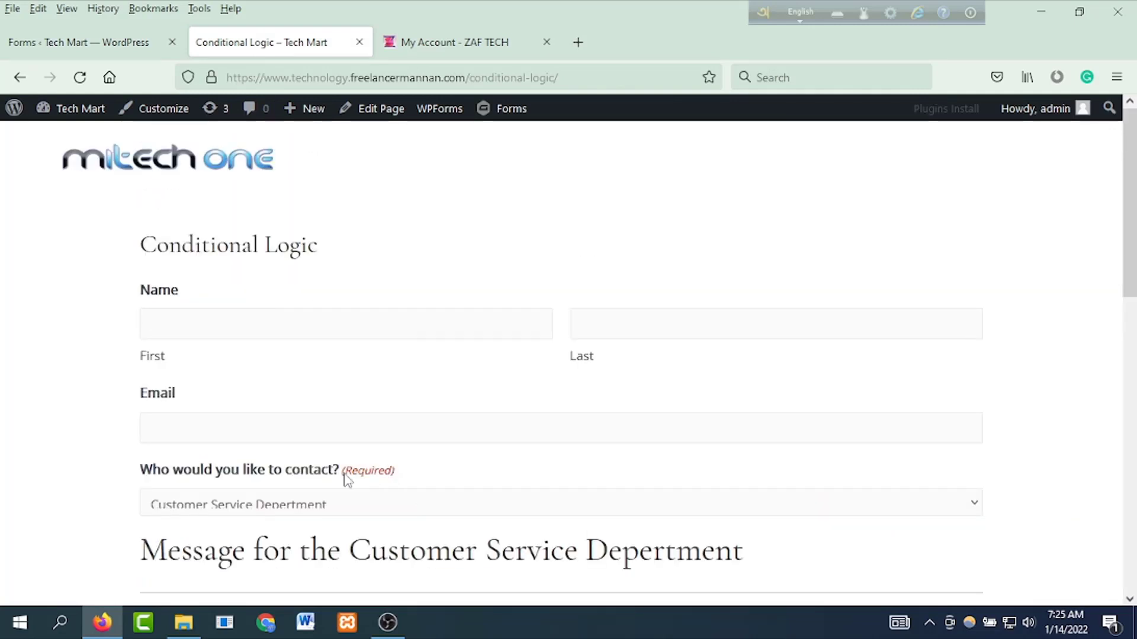
pyautogui.moveTo(343, 472); pyautogui.dragTo(139, 482)
pyautogui.hotkey('ctrl', 'c')
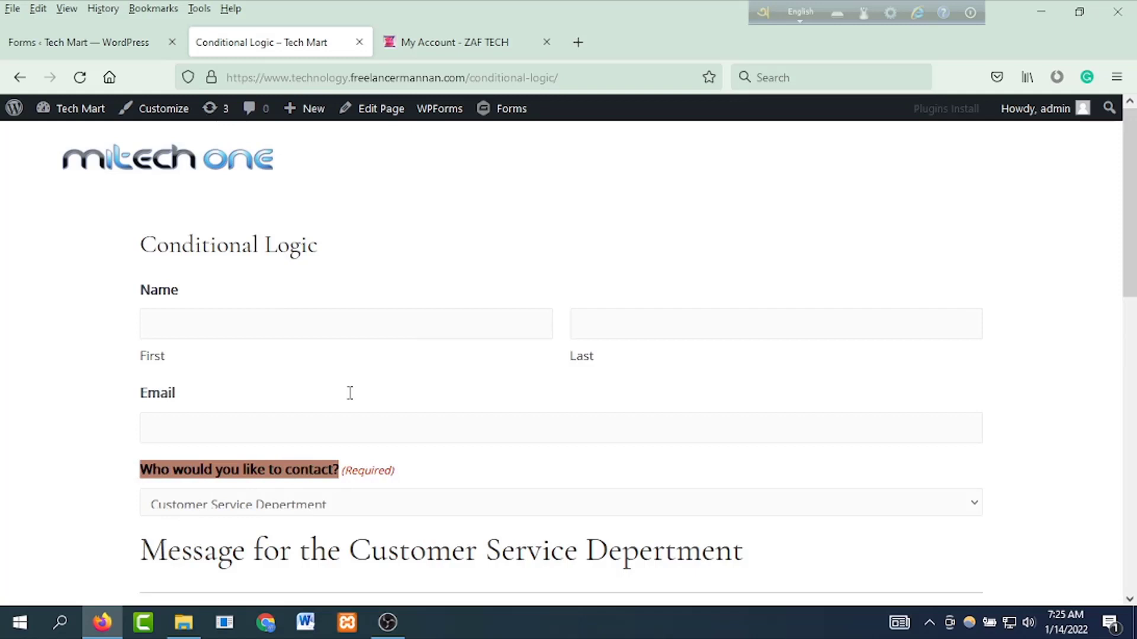
pyautogui.click(105, 42)
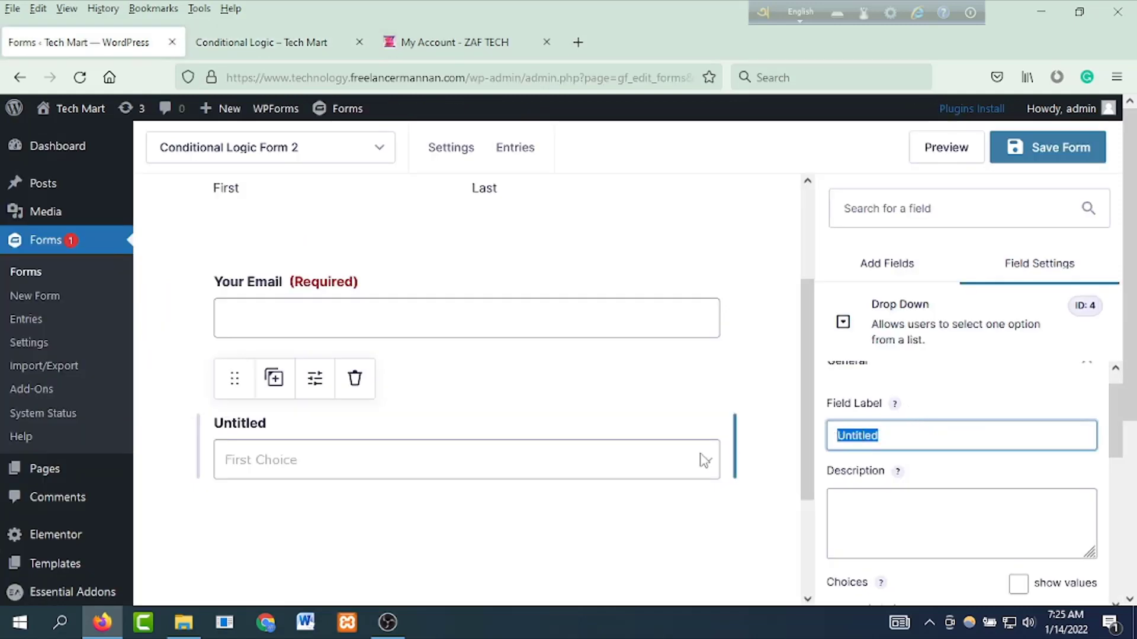
pyautogui.hotkey('ctrl', 'v')
# Step: Rename the first choice of the contact drop-down as "Select your Depertment"
pyautogui.scroll(-5, 941, 476)
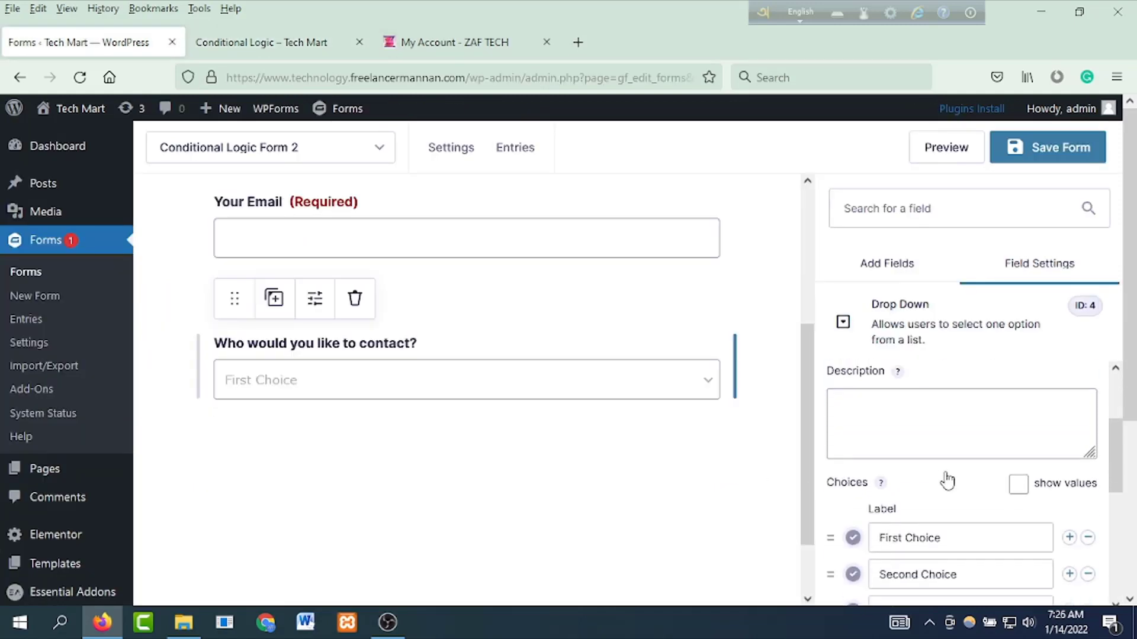
pyautogui.press('Tab')
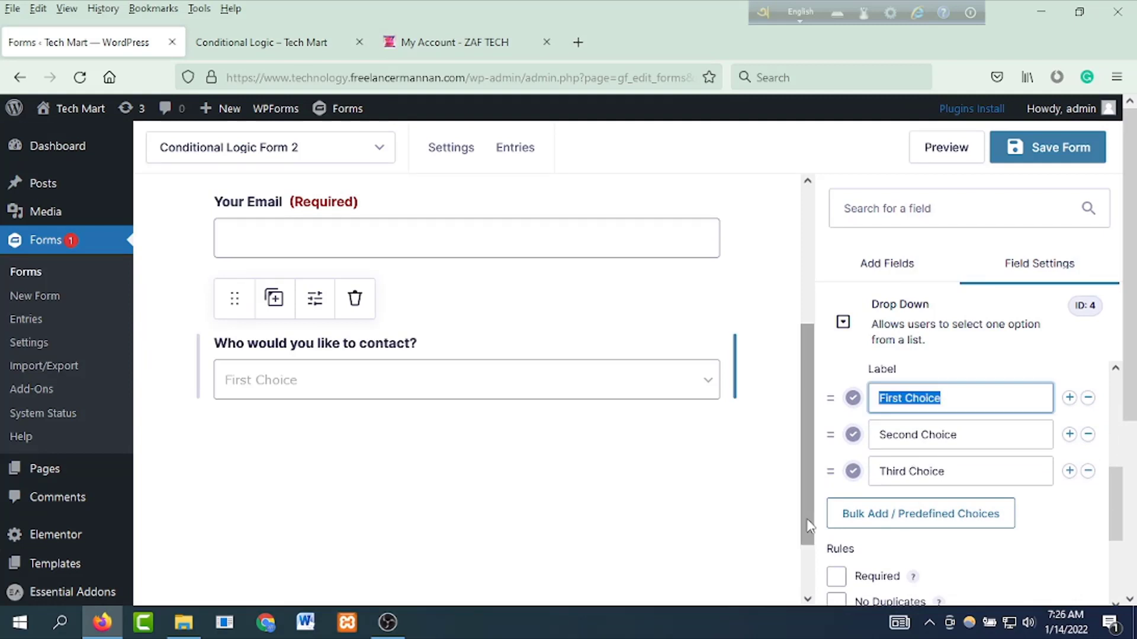
pyautogui.write('Select')
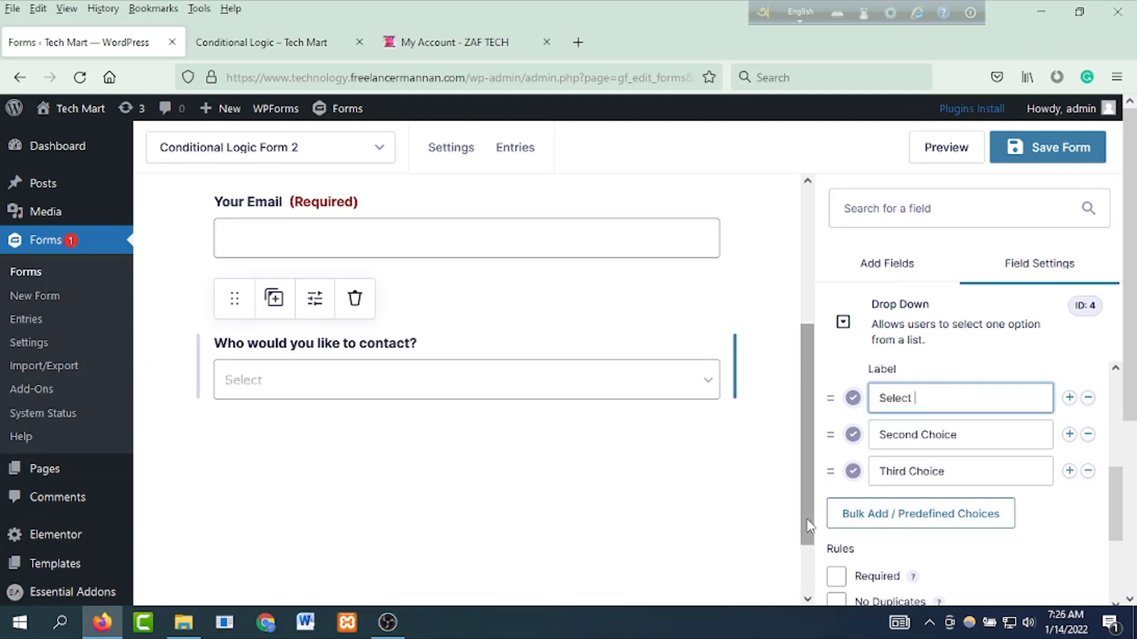
pyautogui.write(' your Dep')
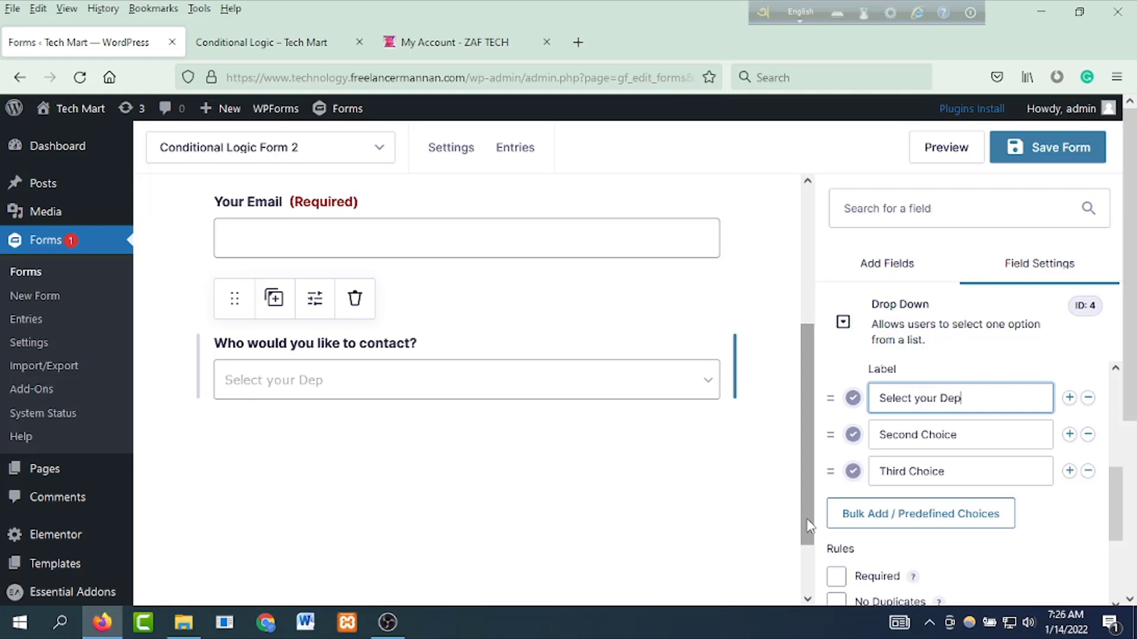
pyautogui.write('artment')
# Step: Rename the second choice as "Sales Depertment" and the third choice as "Billing Depertment"
pyautogui.click(966, 435)
pyautogui.moveTo(967, 435); pyautogui.dragTo(853, 438)
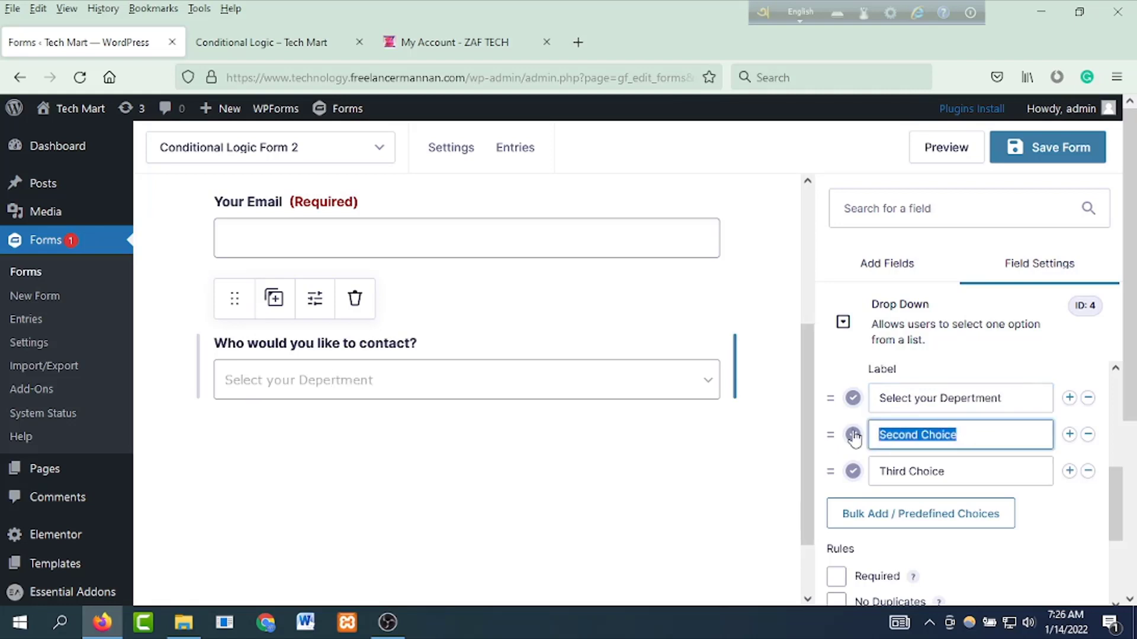
pyautogui.write('Sale')
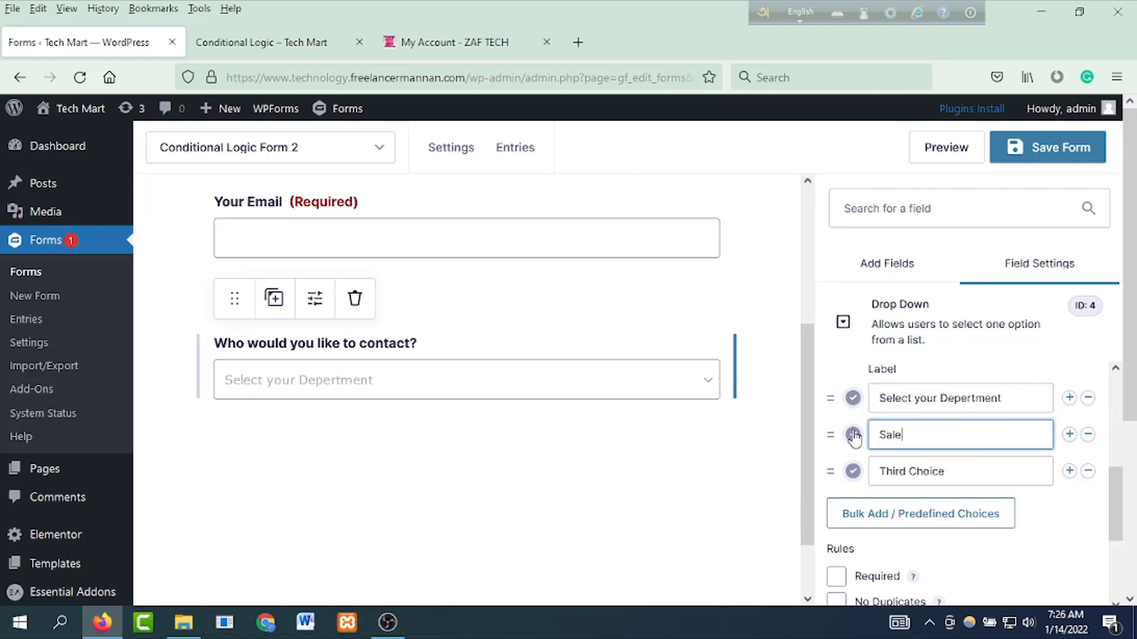
pyautogui.write('s Department')
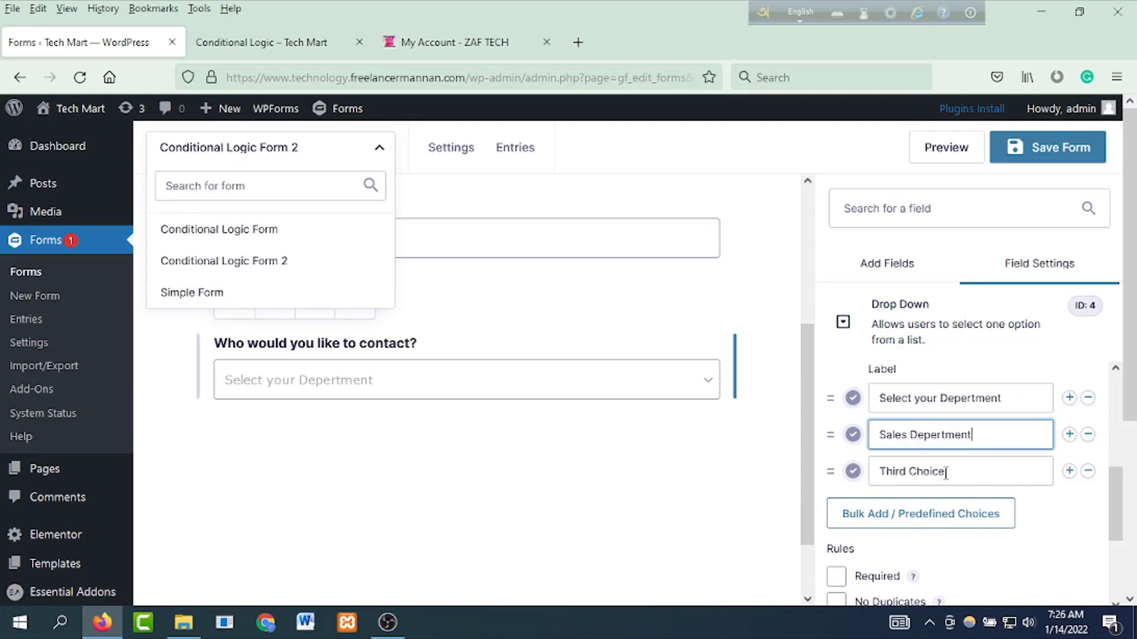
pyautogui.moveTo(945, 474); pyautogui.dragTo(800, 474)
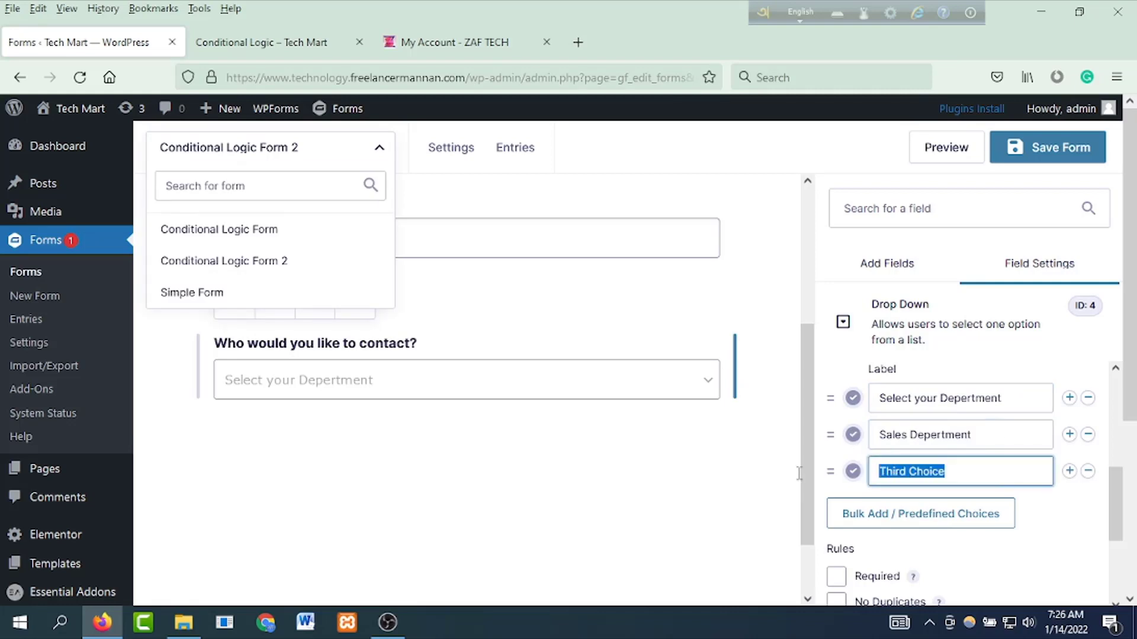
pyautogui.write('Billing Department')
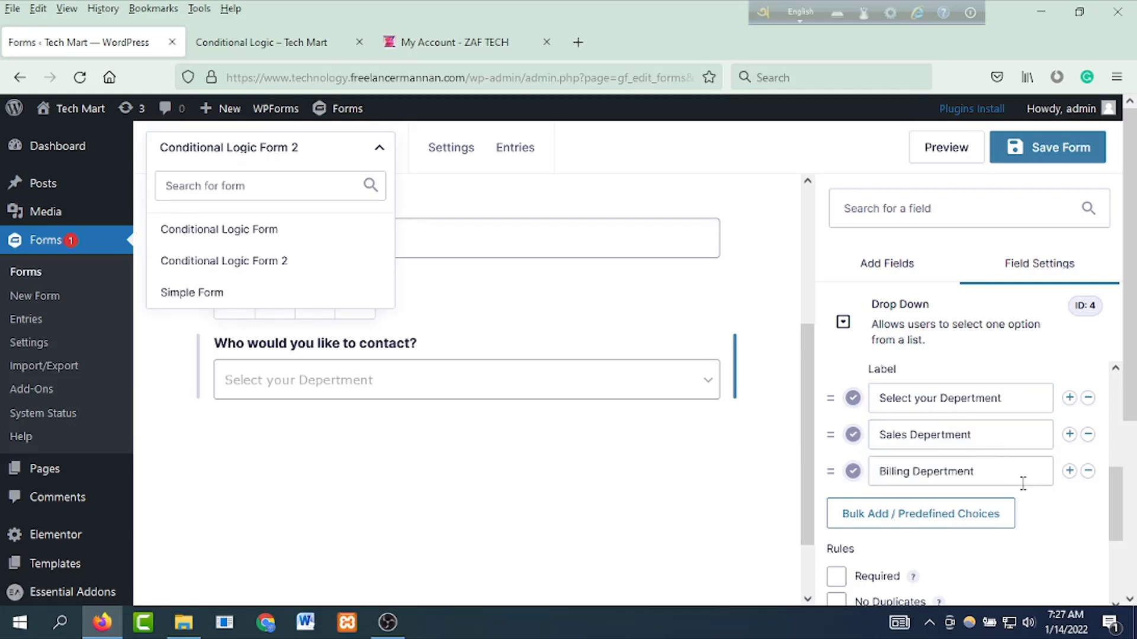
# Step: Add a fourth choice named "Customer Service Depertment" and make the drop-down field required
pyautogui.click(1069, 471)
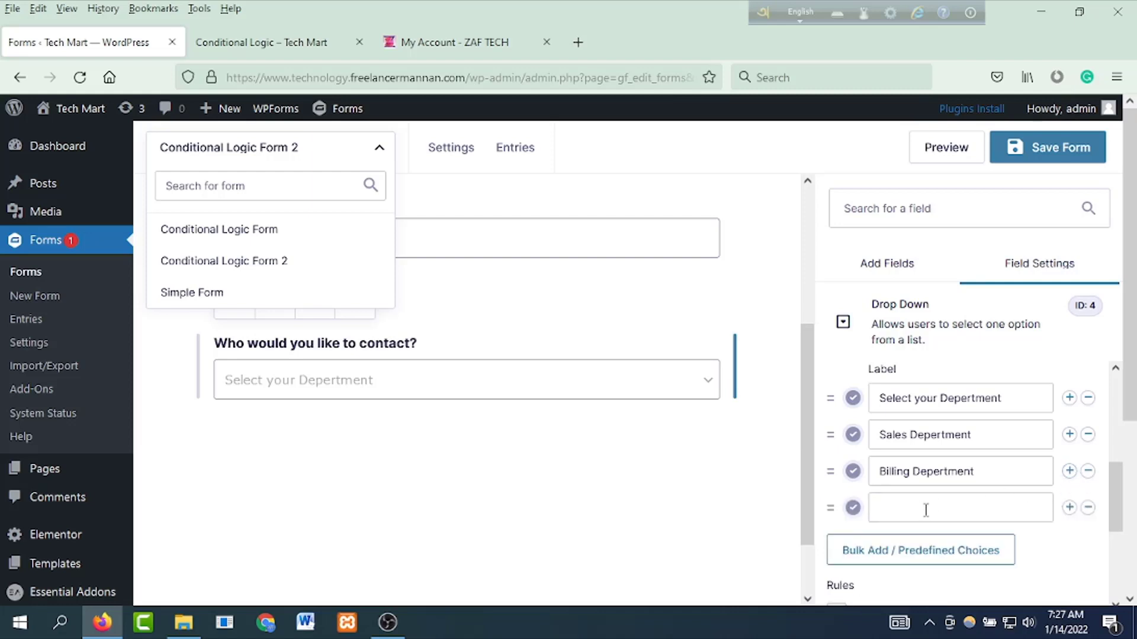
pyautogui.click(1088, 507)
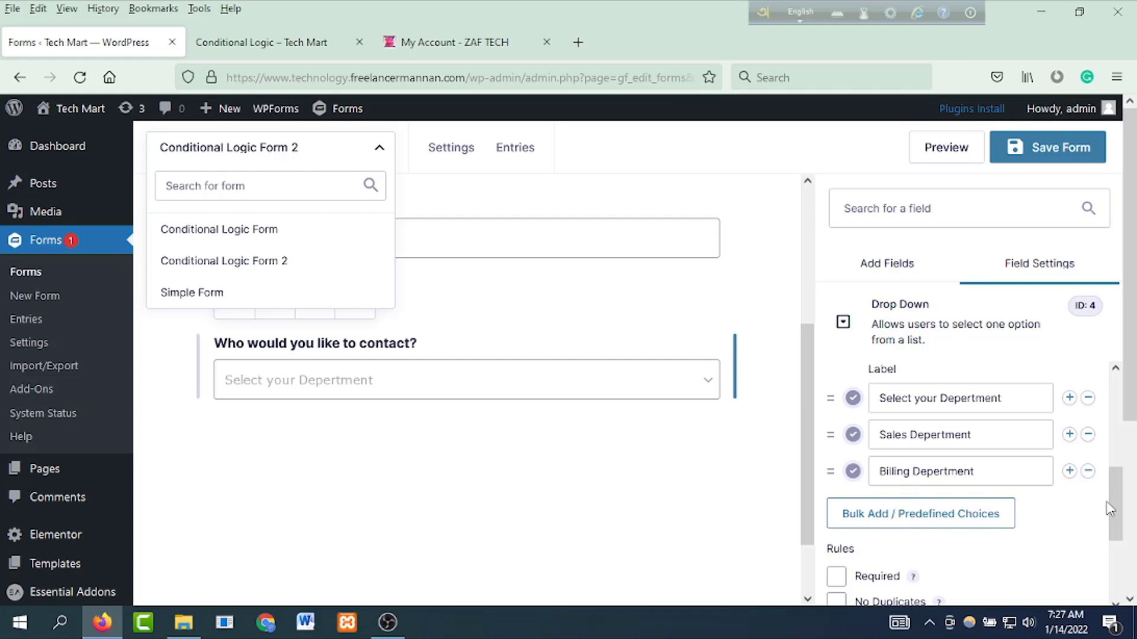
pyautogui.click(1069, 472)
pyautogui.click(939, 502)
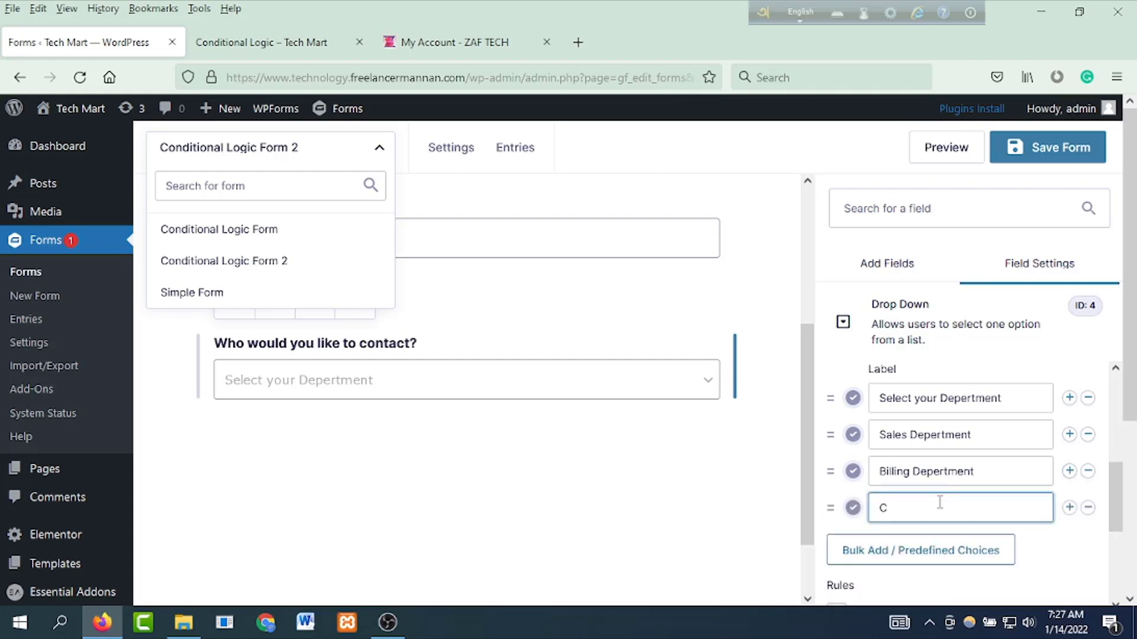
pyautogui.write('Customer Service Depertment')
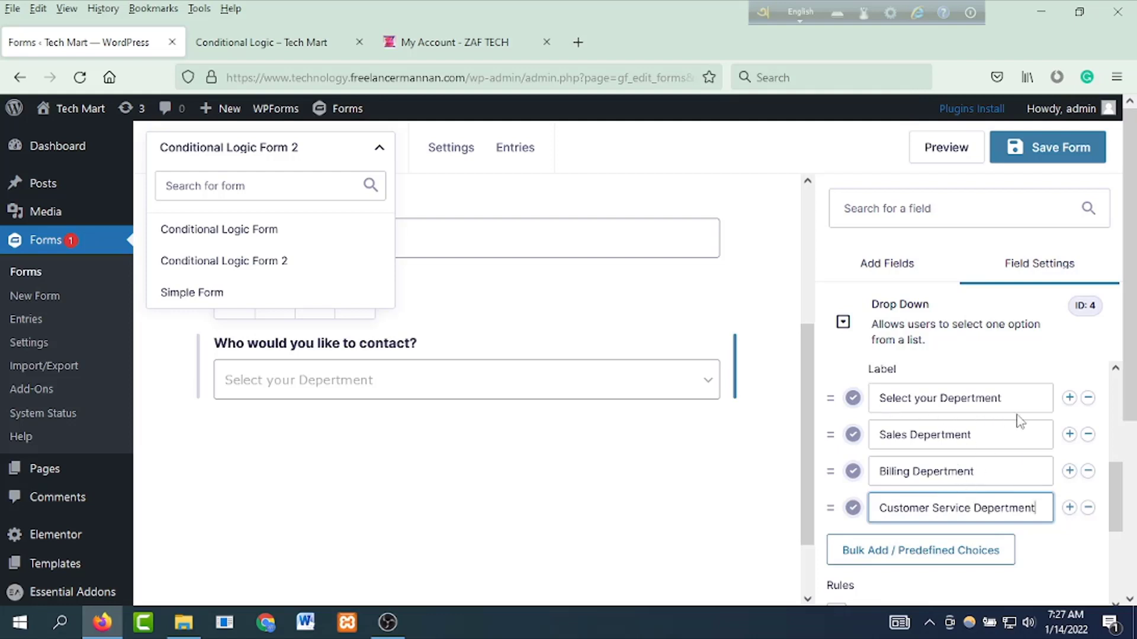
pyautogui.scroll(-3, 873, 517)
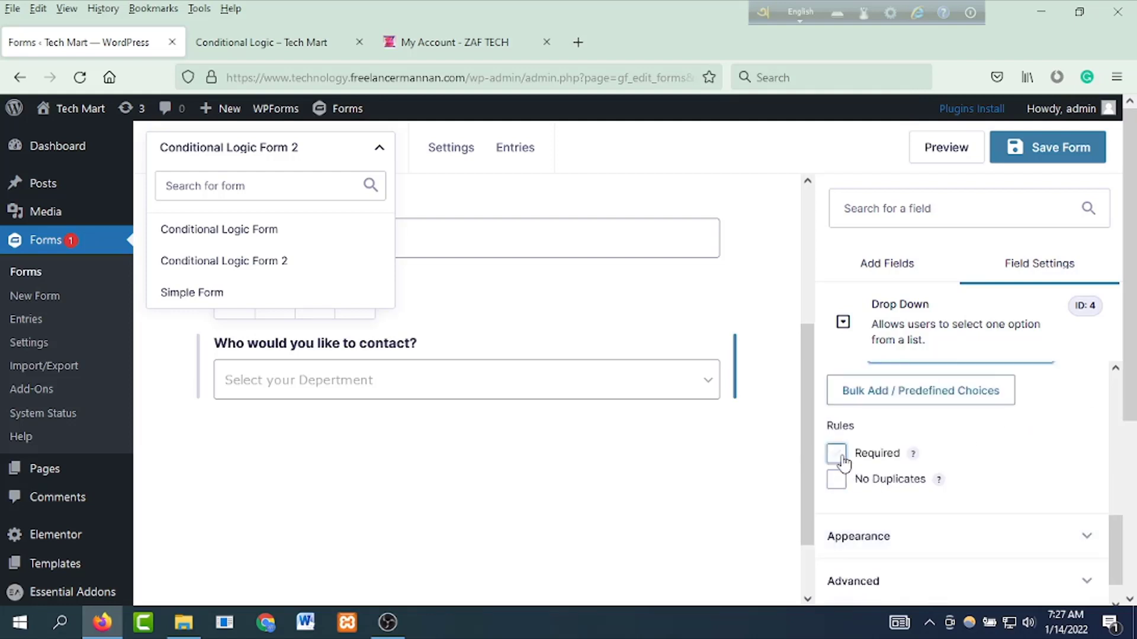
pyautogui.click(843, 461)
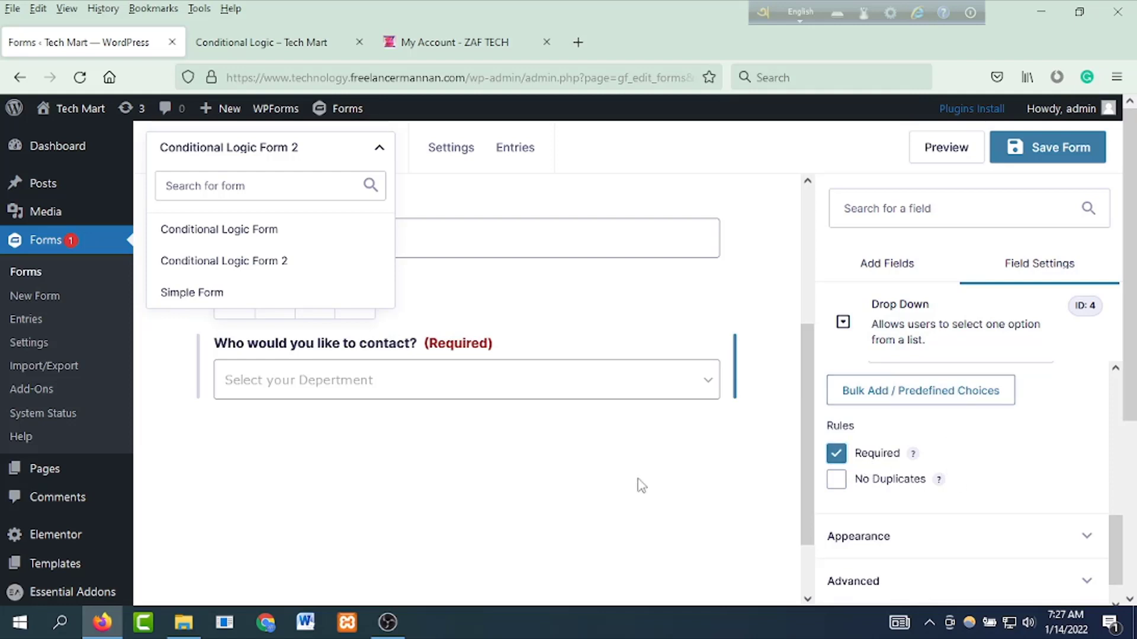
# Step: Deselect the drop-down field and add a Section field below it from the standard fields
pyautogui.click(688, 491)
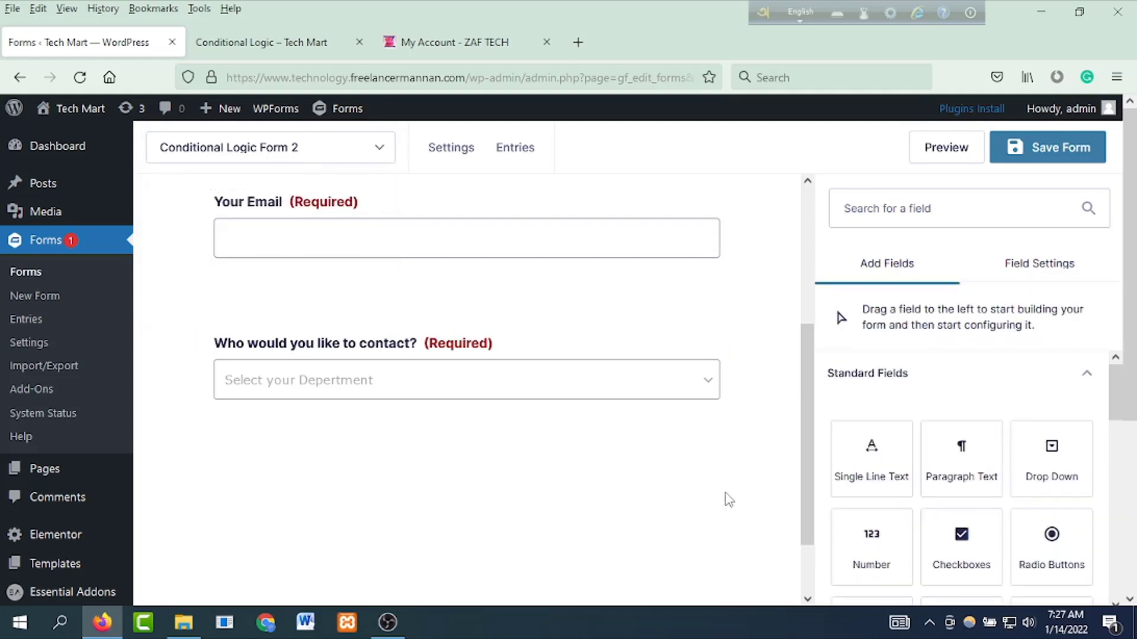
pyautogui.scroll(-3, 870, 473)
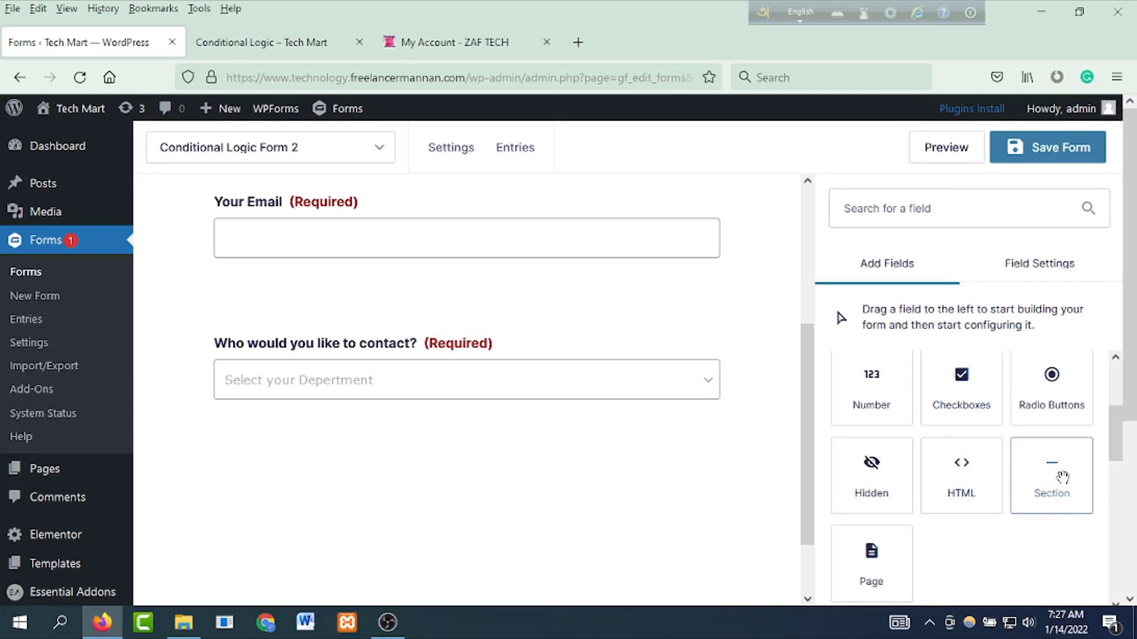
pyautogui.moveTo(1057, 478); pyautogui.dragTo(499, 457)
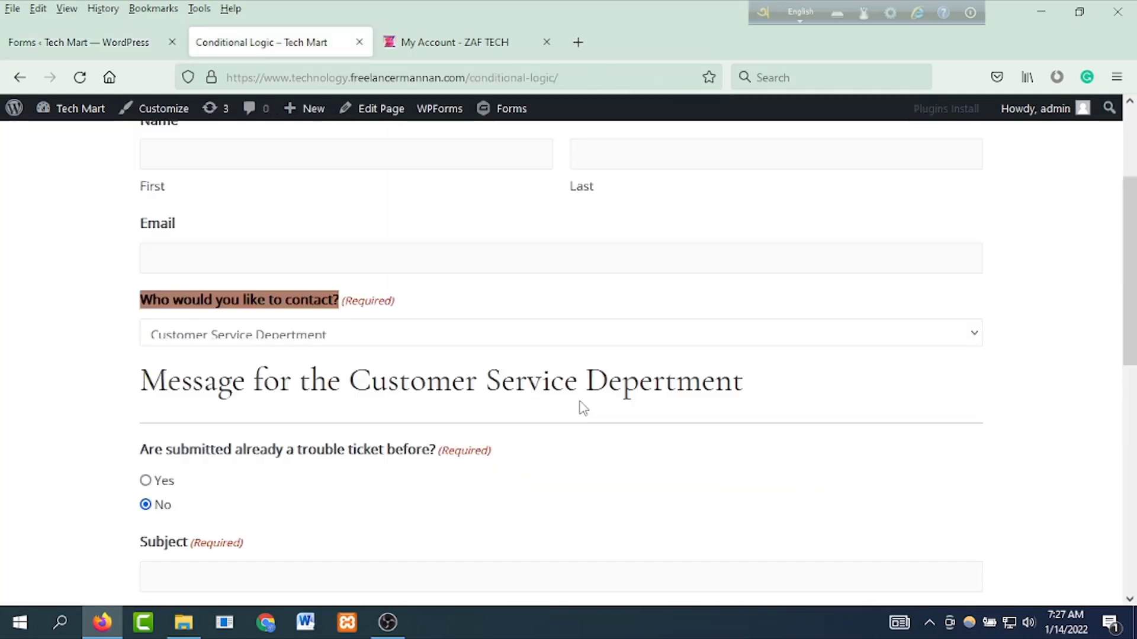
# Step: Label the new section "Message for the Sales Depertment", taking the heading from the example form with Sales Depertment chosen
pyautogui.click(447, 331)
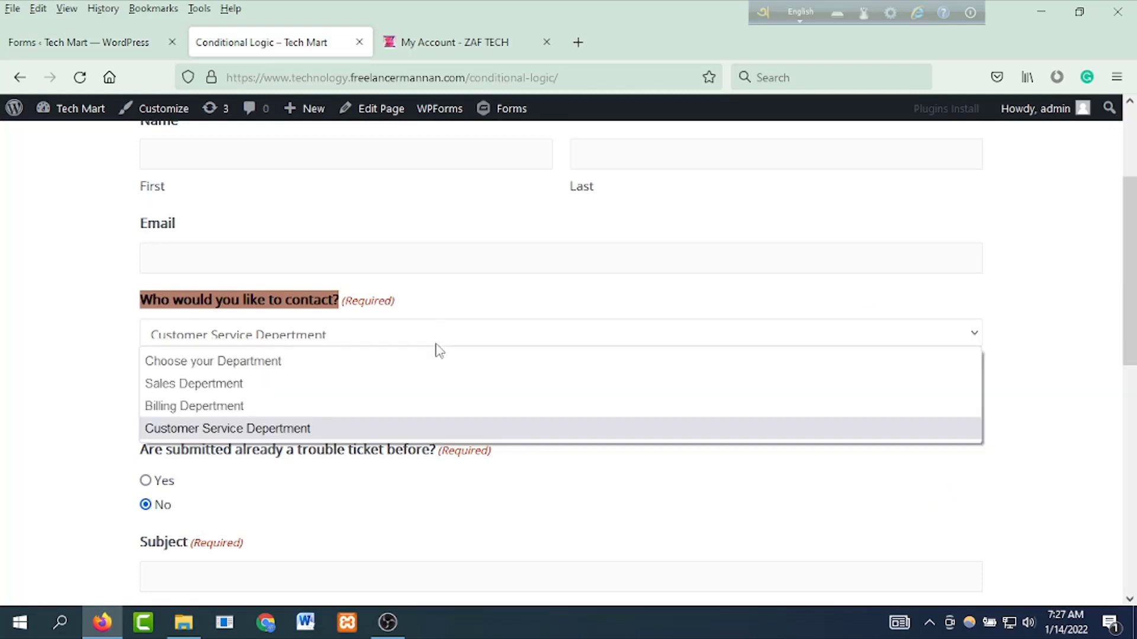
pyautogui.click(246, 383)
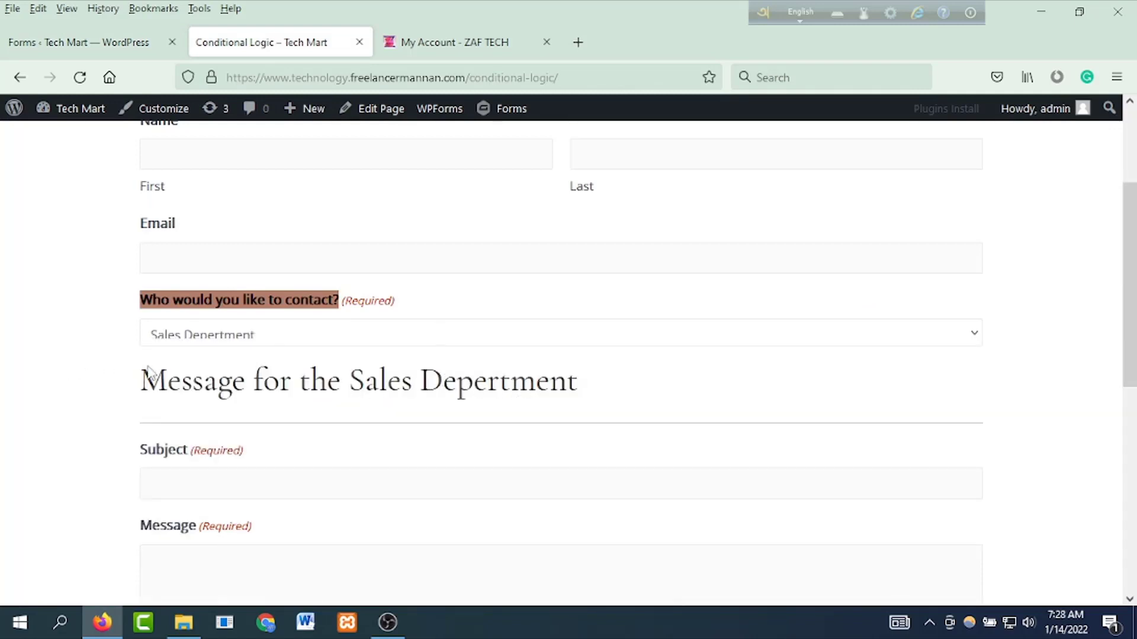
pyautogui.moveTo(604, 403); pyautogui.dragTo(134, 386)
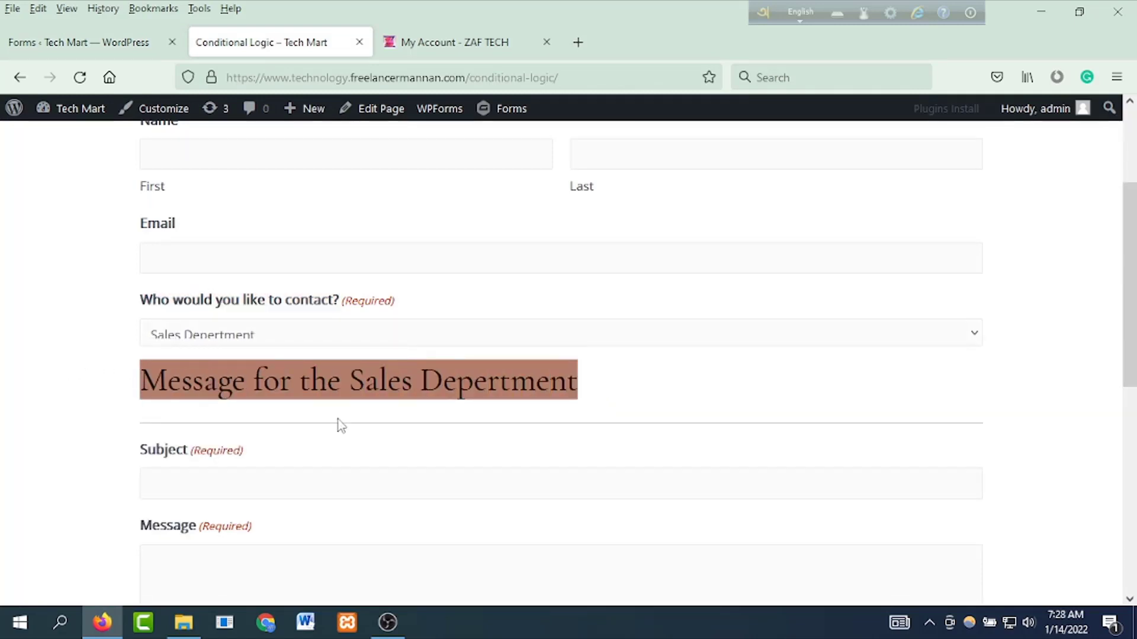
pyautogui.click(47, 42)
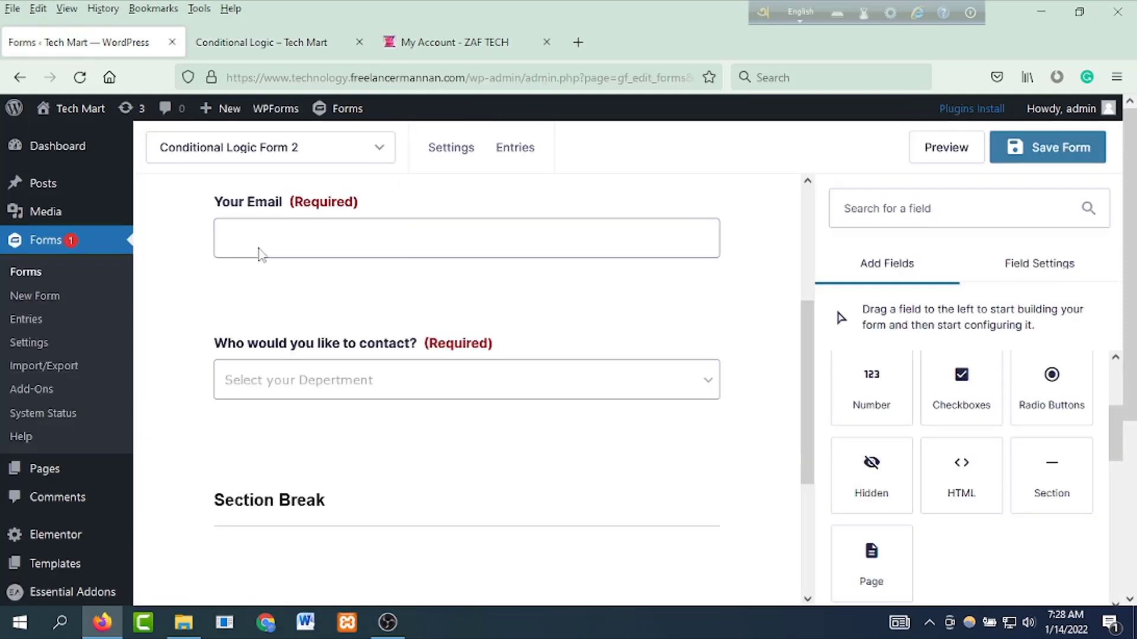
pyautogui.click(357, 474)
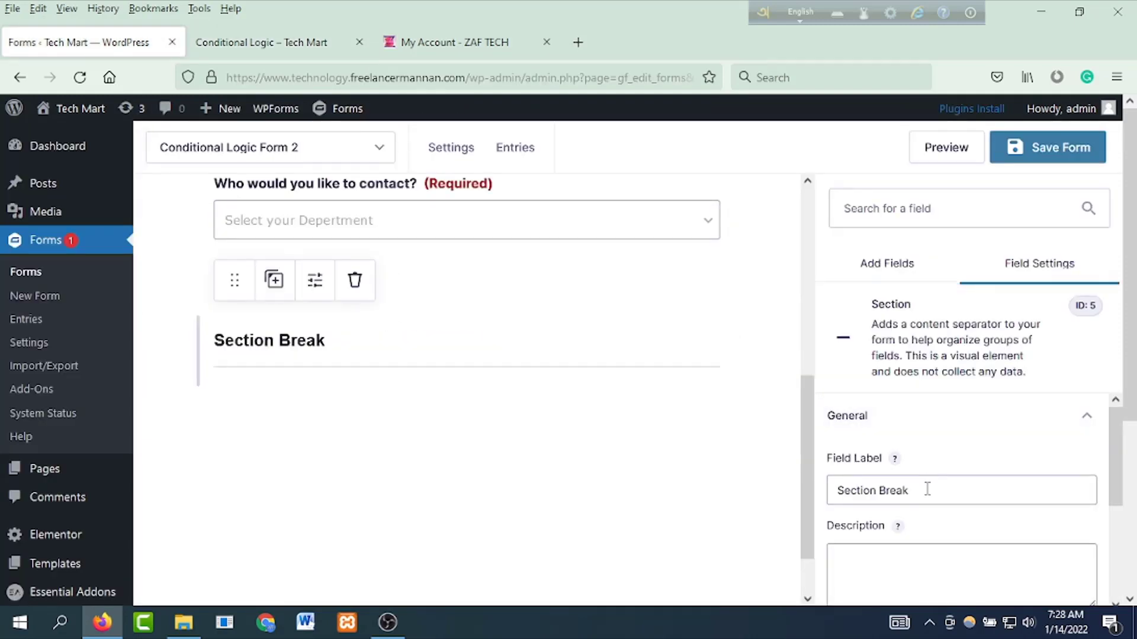
pyautogui.moveTo(927, 489); pyautogui.dragTo(727, 489)
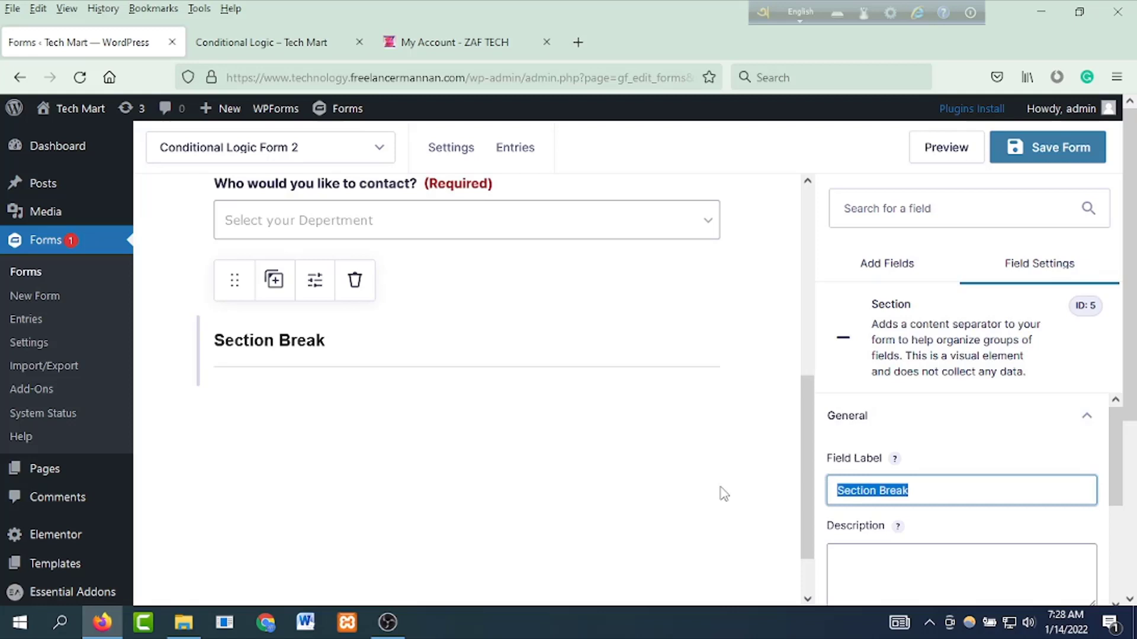
pyautogui.write('Message for the Sales Department')
pyautogui.click(496, 349)
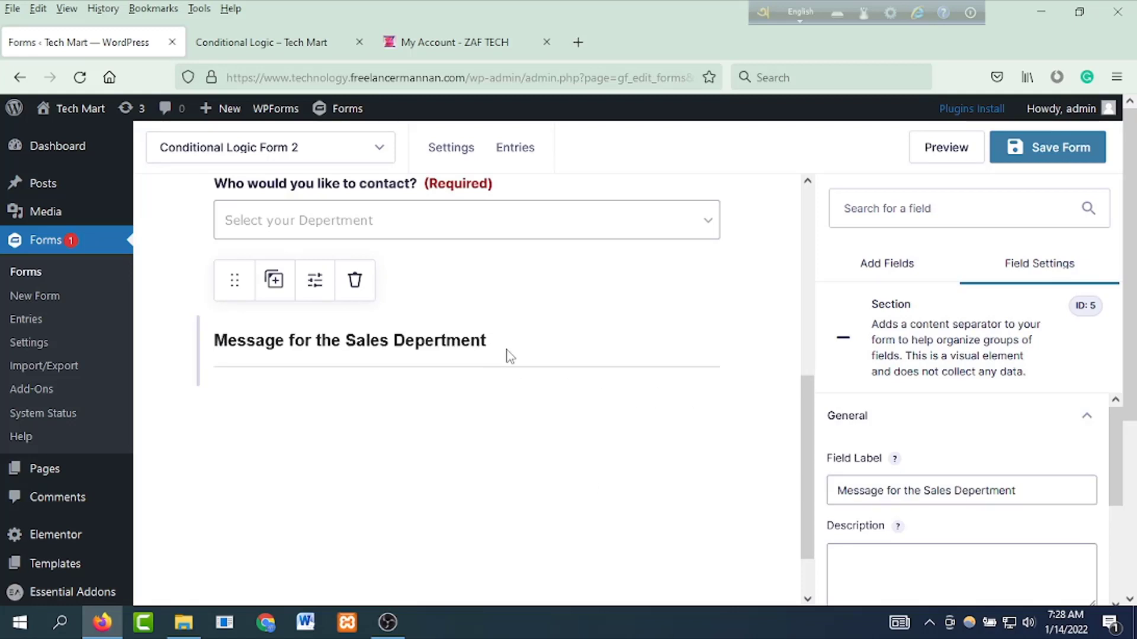
# Step: Enable conditional logic for the "Message for the Sales Depertment" section
pyautogui.scroll(-3, 900, 448)
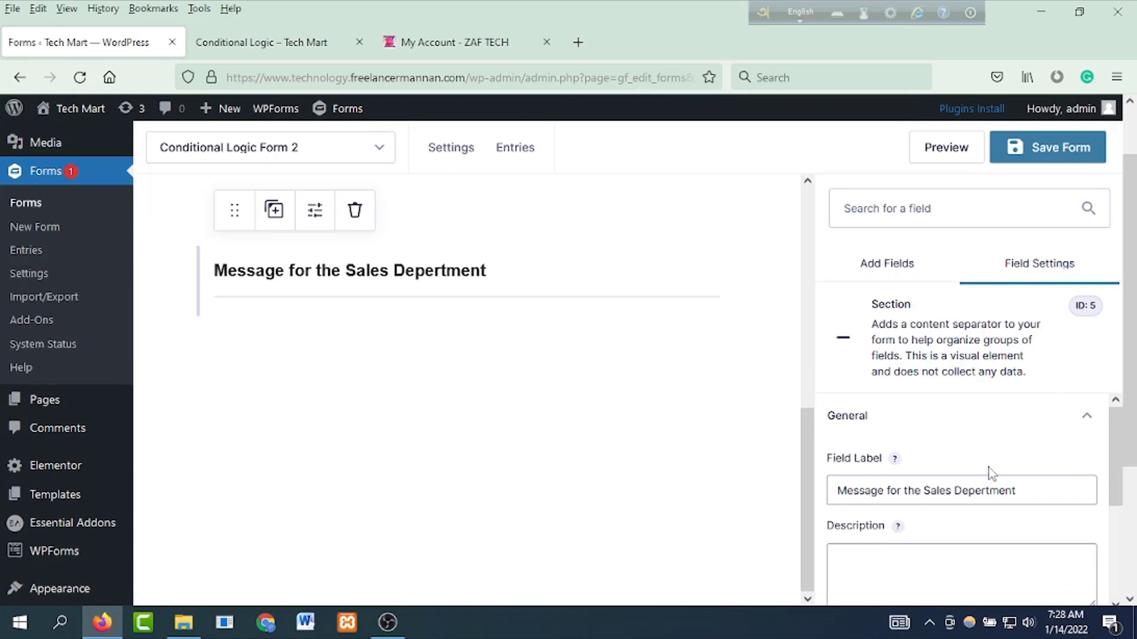
pyautogui.scroll(-3, 959, 479)
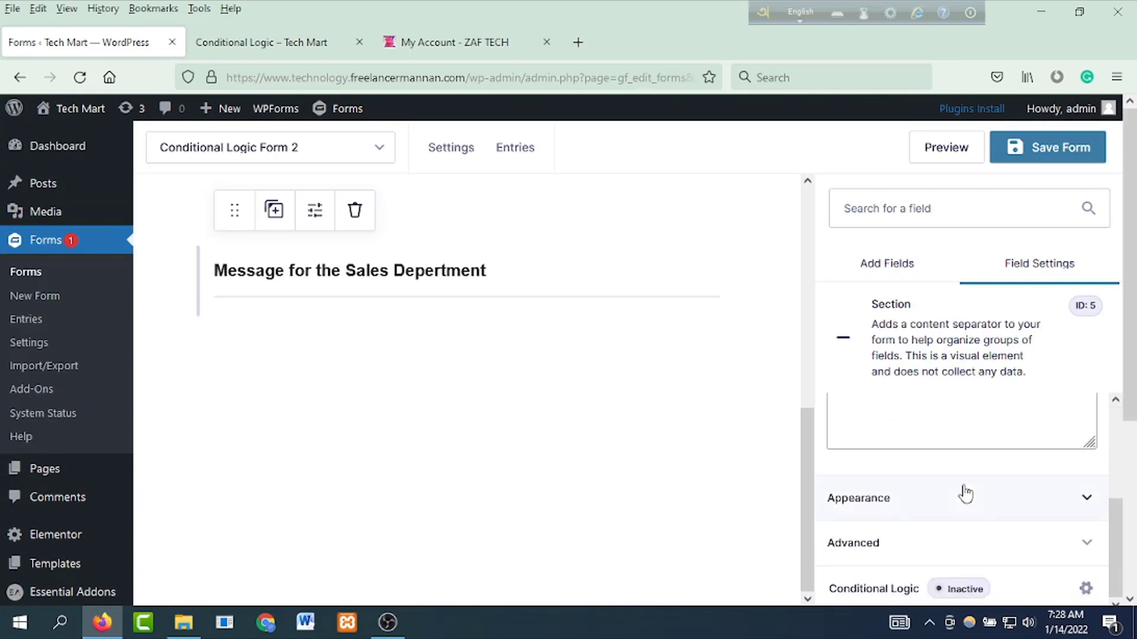
pyautogui.scroll(-4, 657, 317)
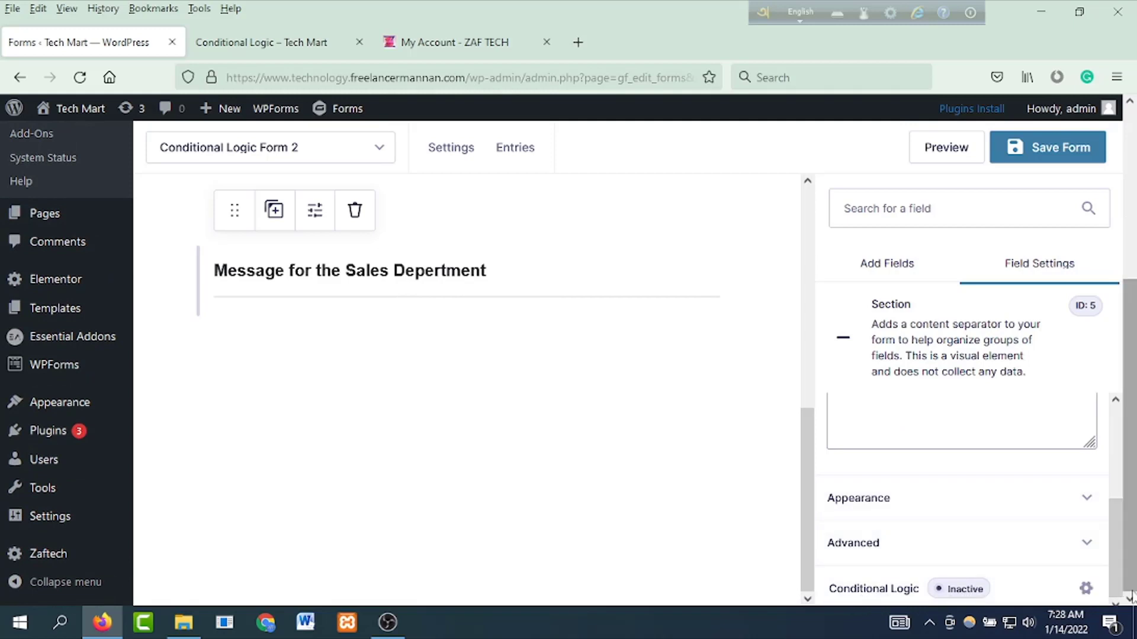
pyautogui.click(1086, 590)
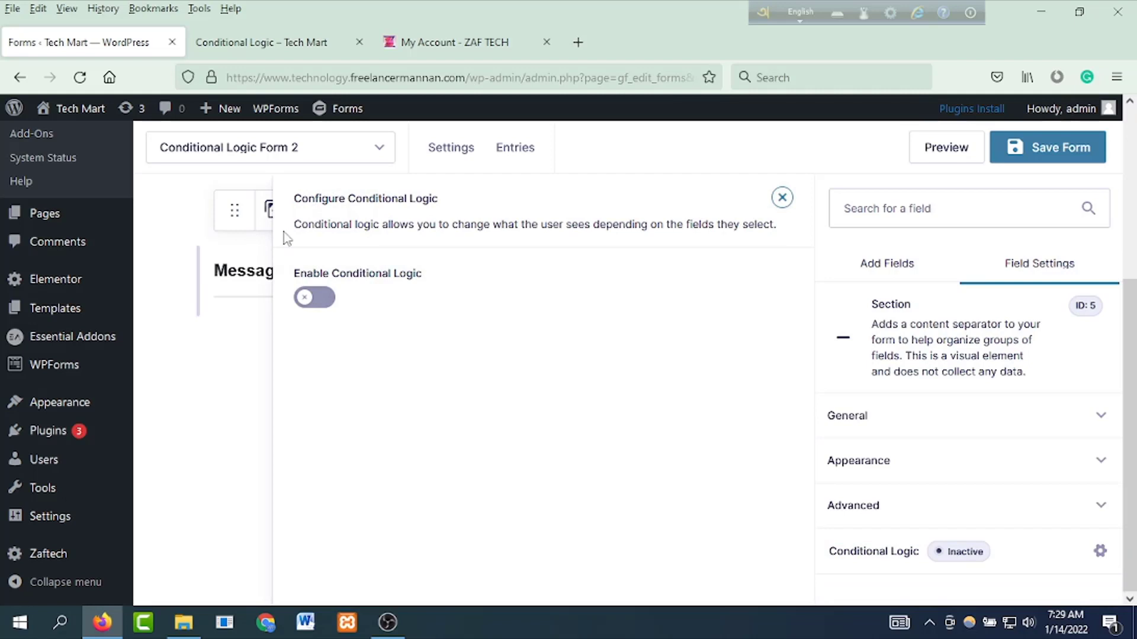
pyautogui.click(330, 298)
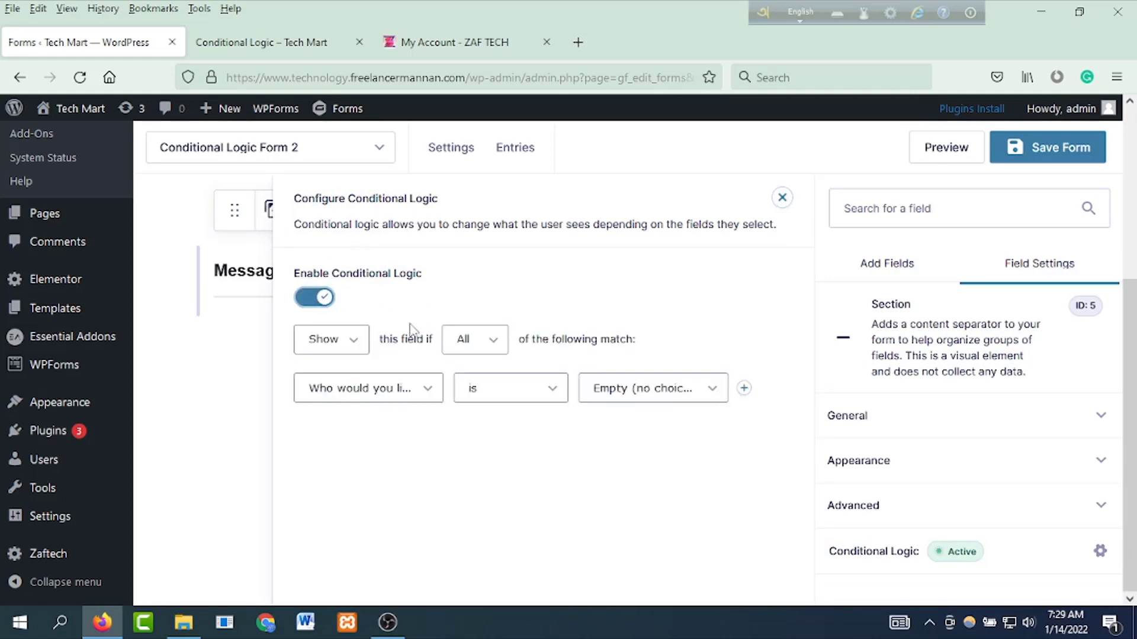
# Step: Show the section if all match the rule "Who would you like to contact?" is "Sales Depertment", and save the form
pyautogui.click(353, 347)
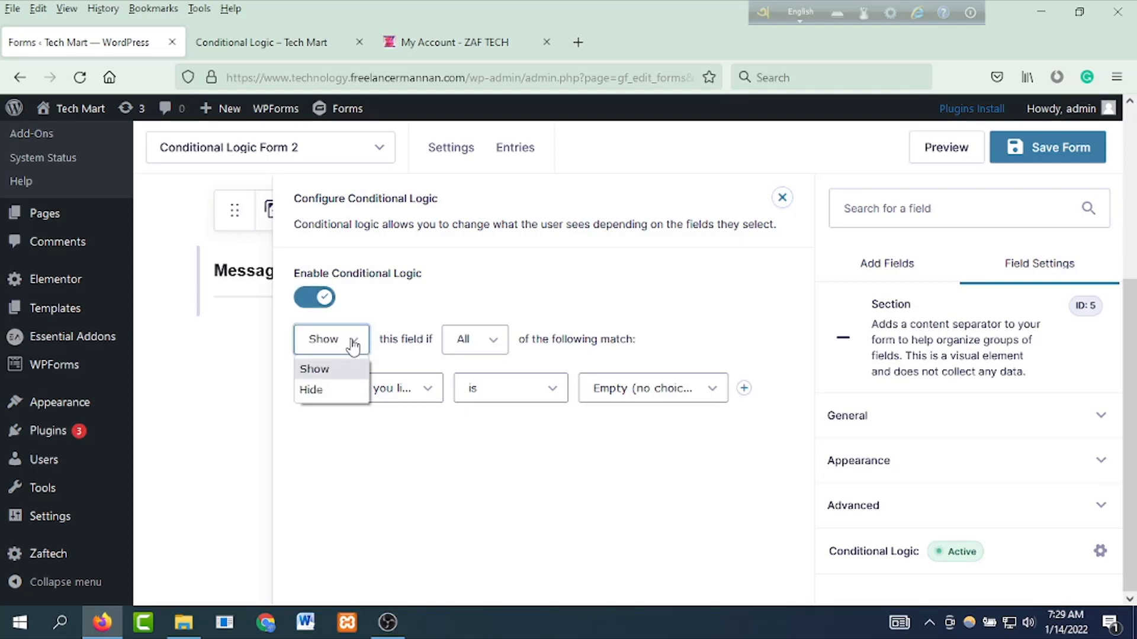
pyautogui.click(353, 346)
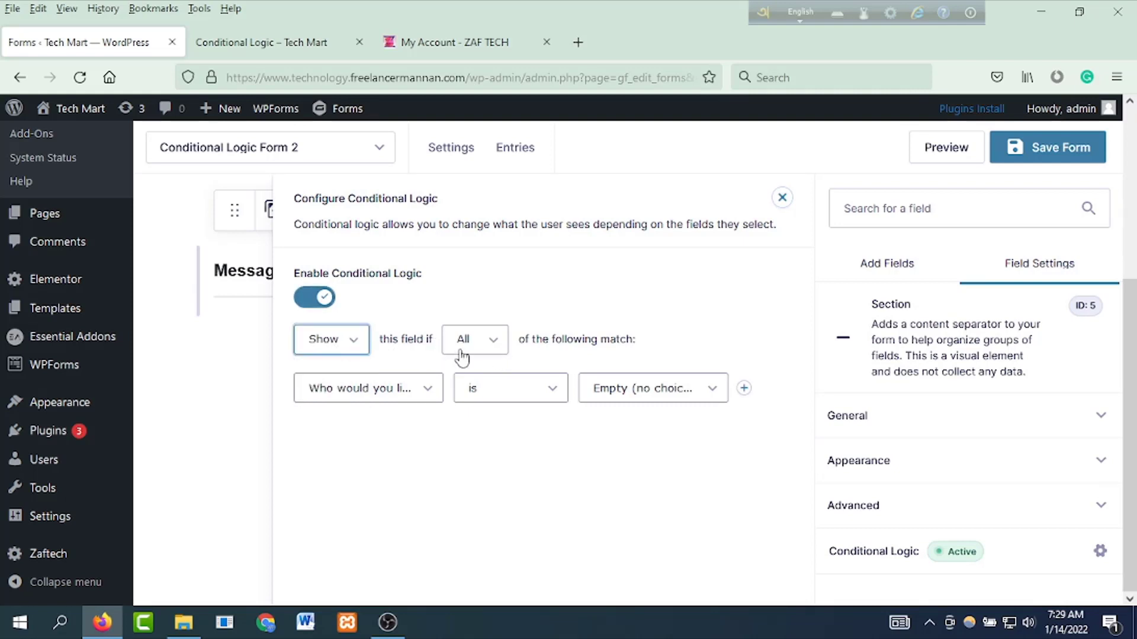
pyautogui.click(488, 344)
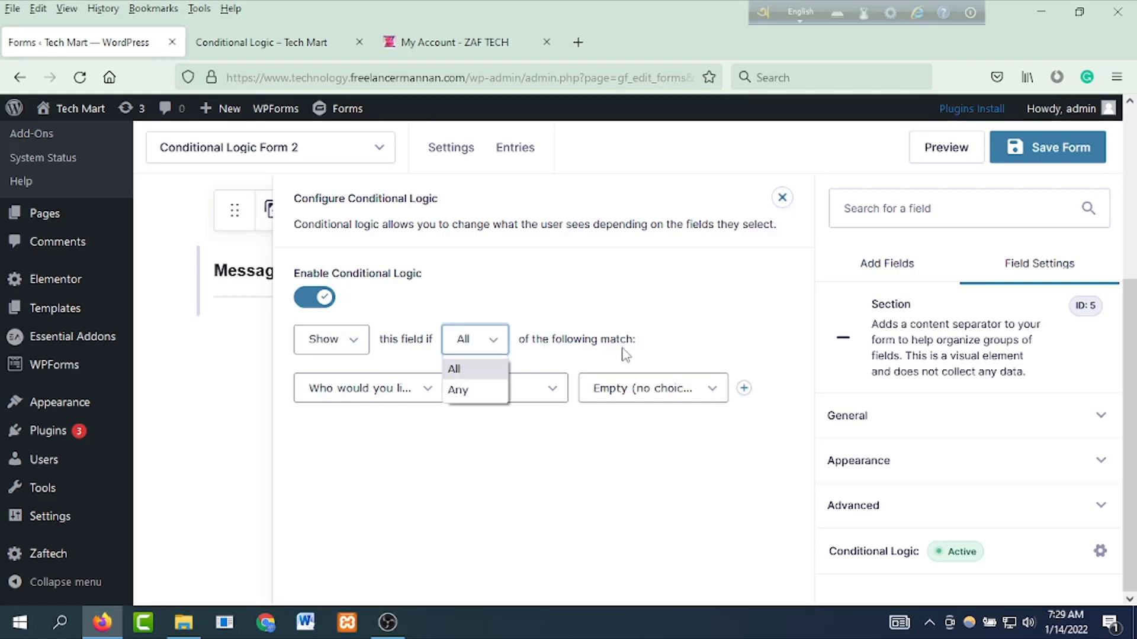
pyautogui.click(496, 350)
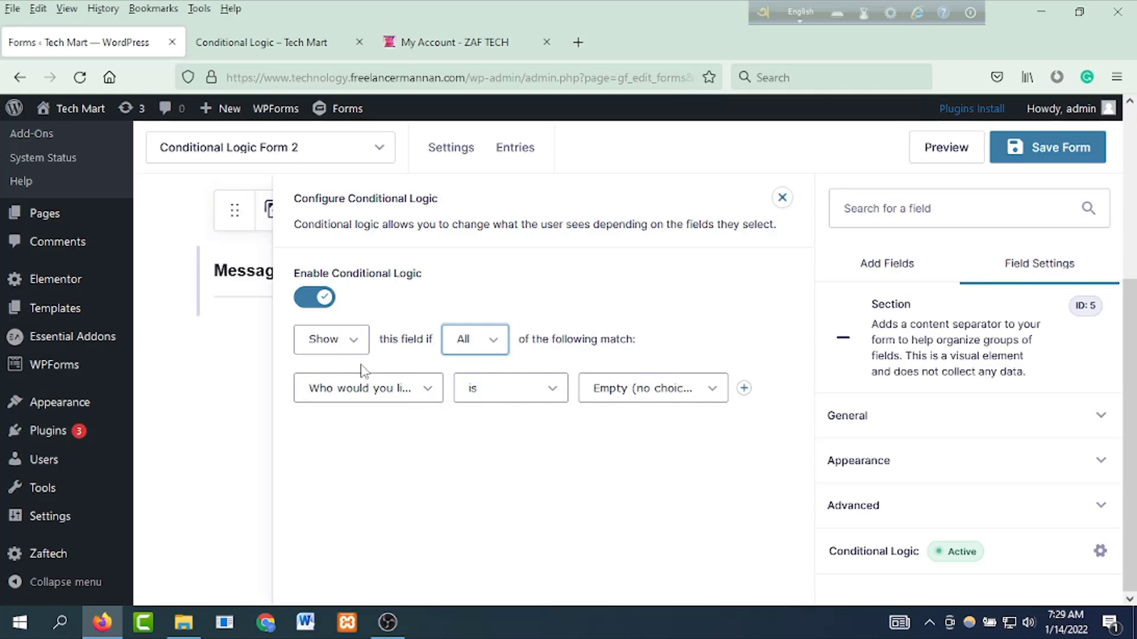
pyautogui.click(435, 390)
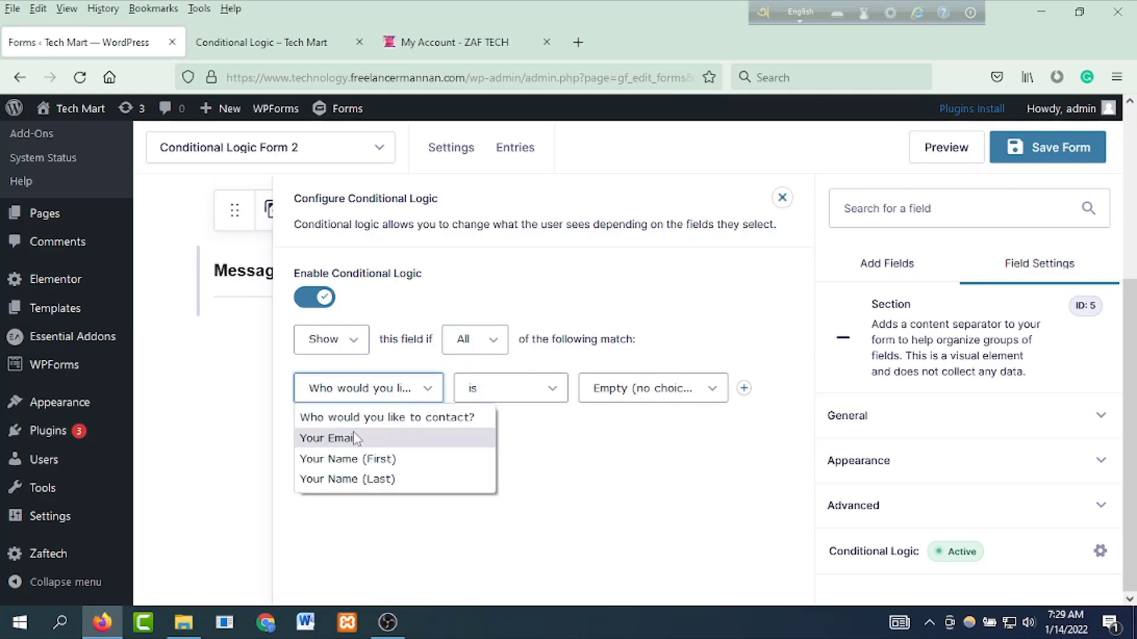
pyautogui.click(474, 419)
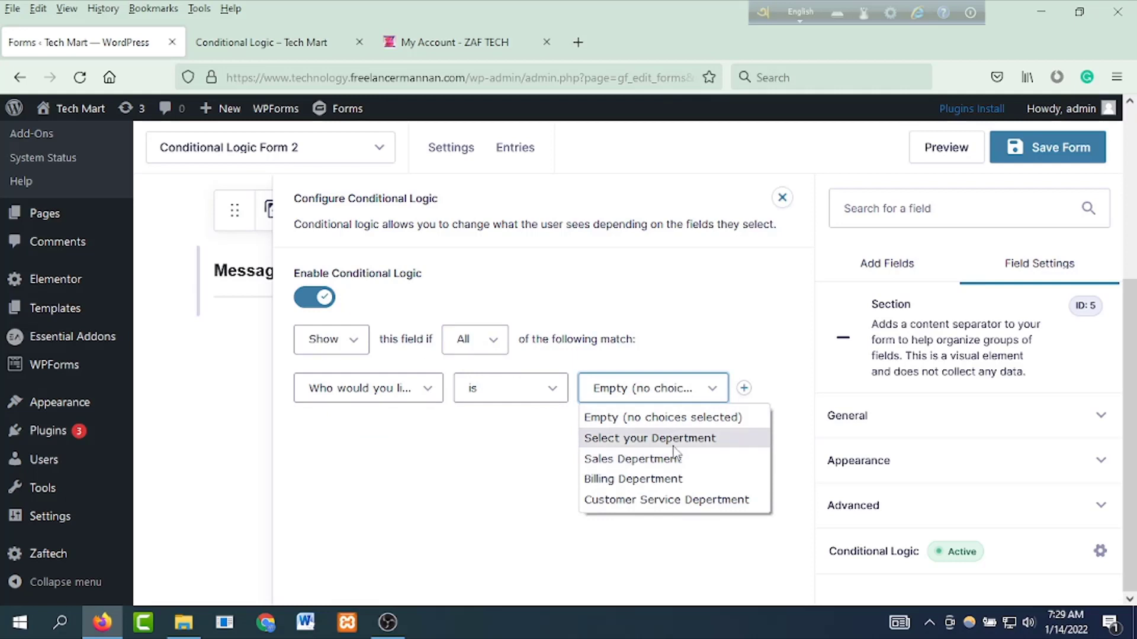
pyautogui.click(644, 467)
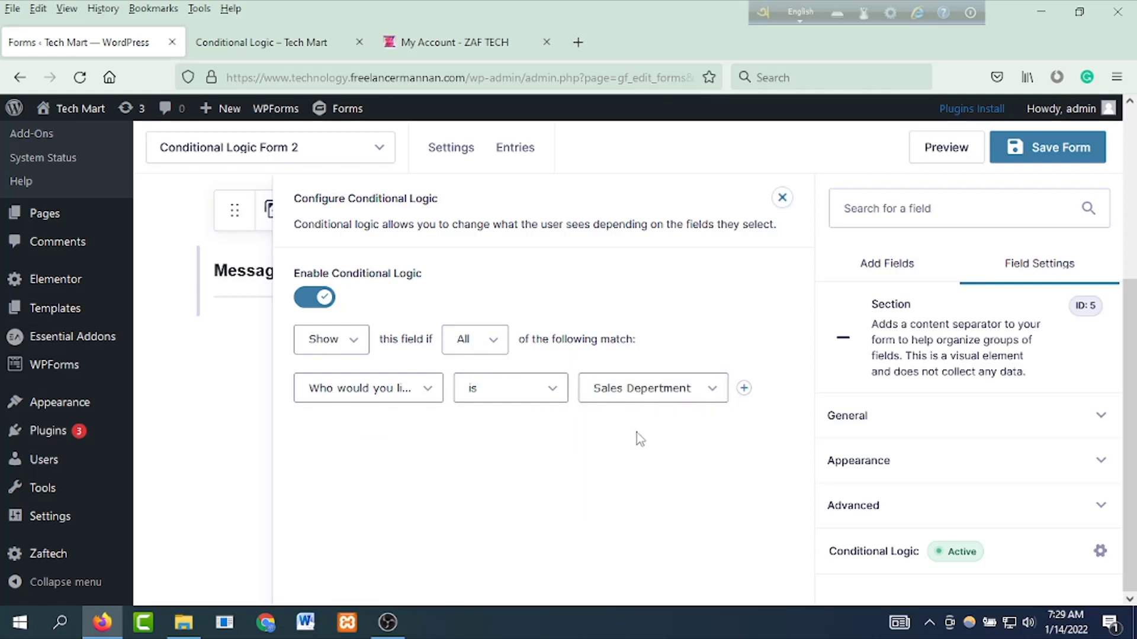
pyautogui.click(712, 405)
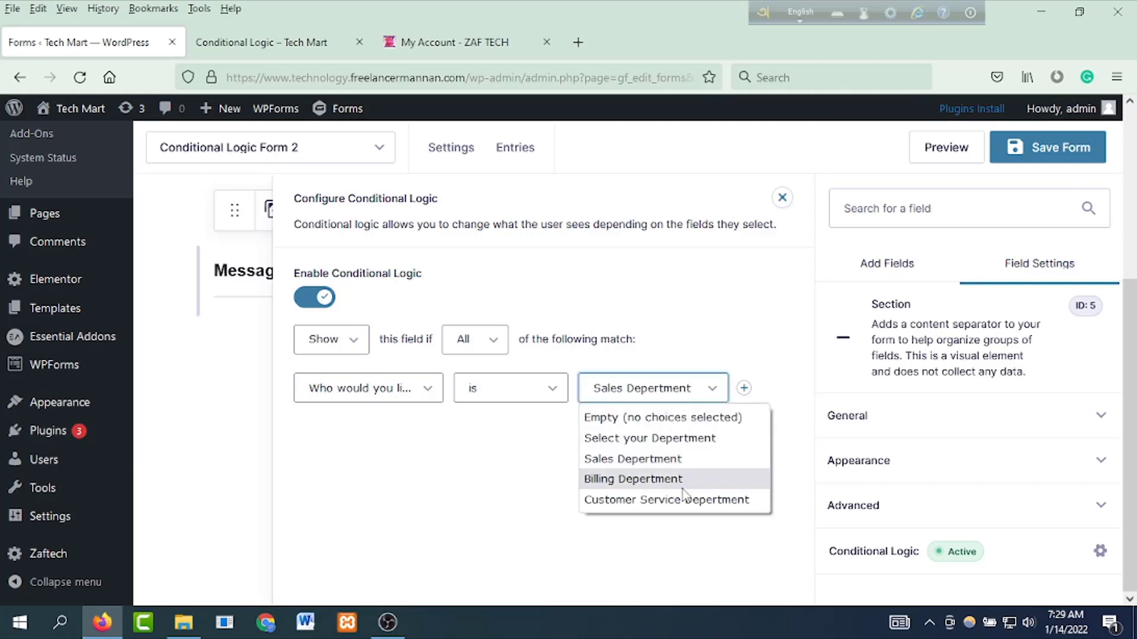
pyautogui.click(661, 461)
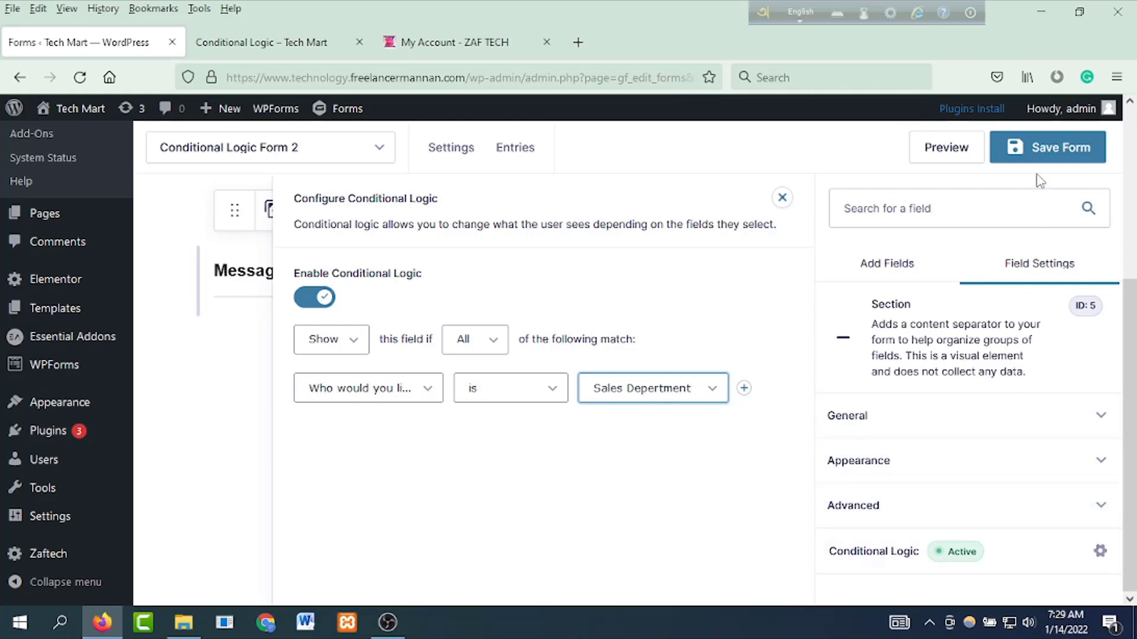
pyautogui.click(1049, 155)
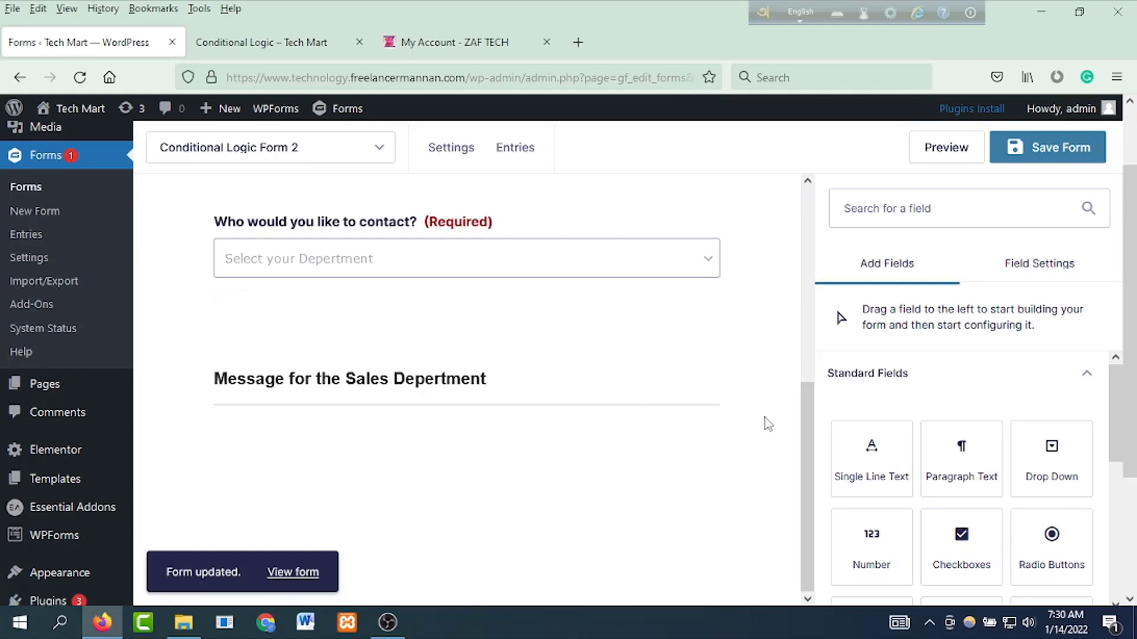
# Step: Add a Single Line Text field labelled "Subject" and a Paragraph Text field labelled "Message" below the Sales Depertment section
pyautogui.moveTo(880, 467); pyautogui.dragTo(393, 435)
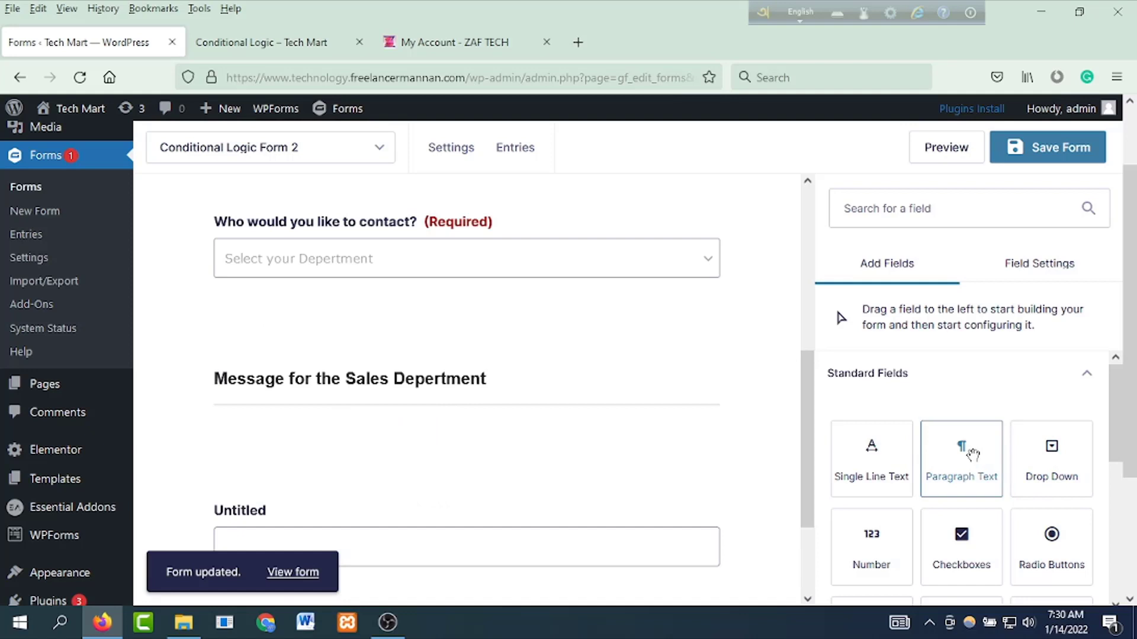
pyautogui.moveTo(972, 454); pyautogui.dragTo(452, 496)
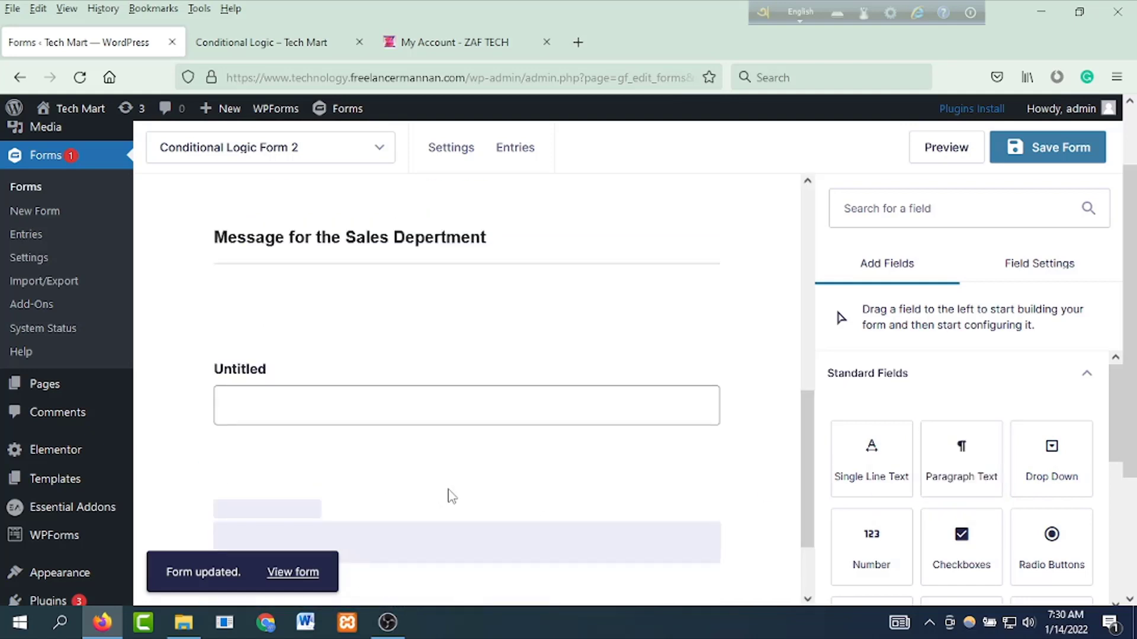
pyautogui.click(268, 398)
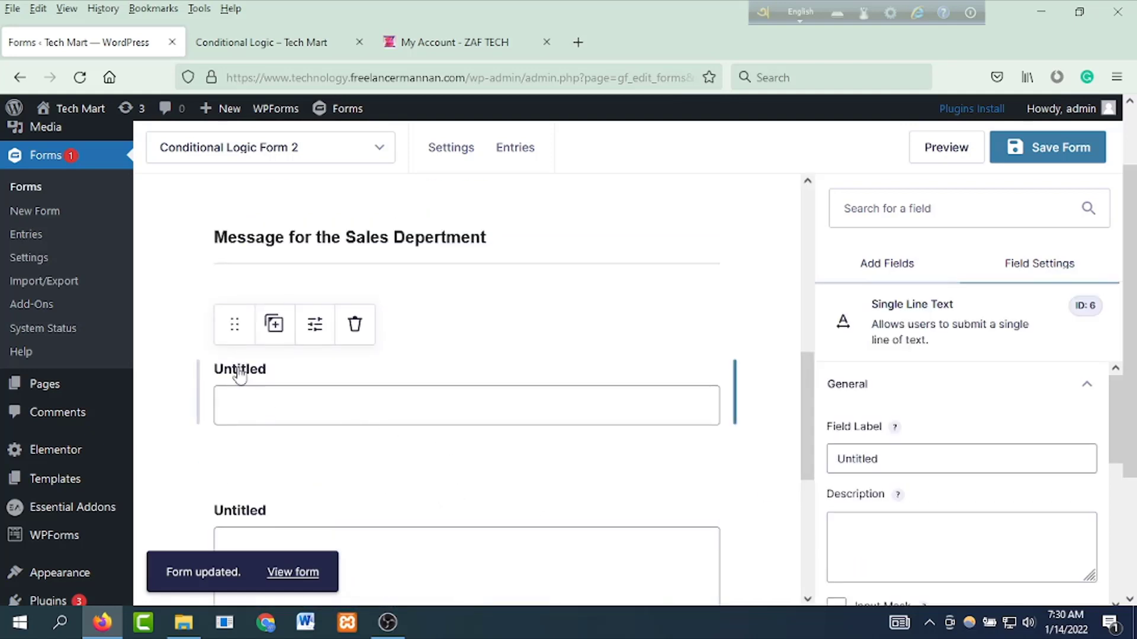
pyautogui.doubleClick(910, 449)
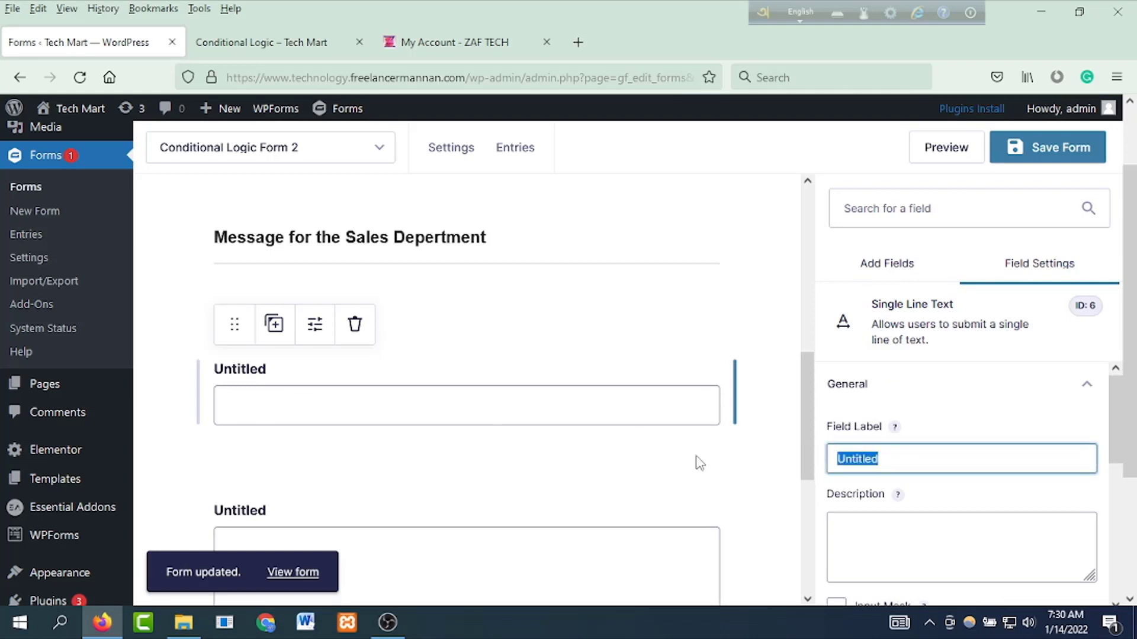
pyautogui.write('Subject')
pyautogui.click(419, 551)
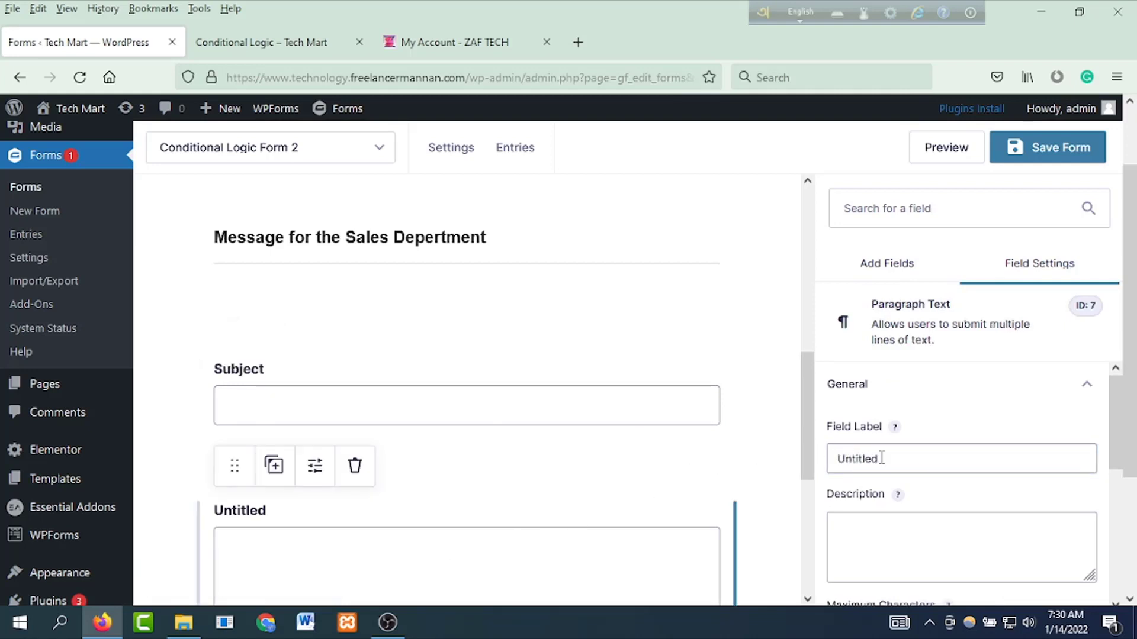
pyautogui.doubleClick(947, 457)
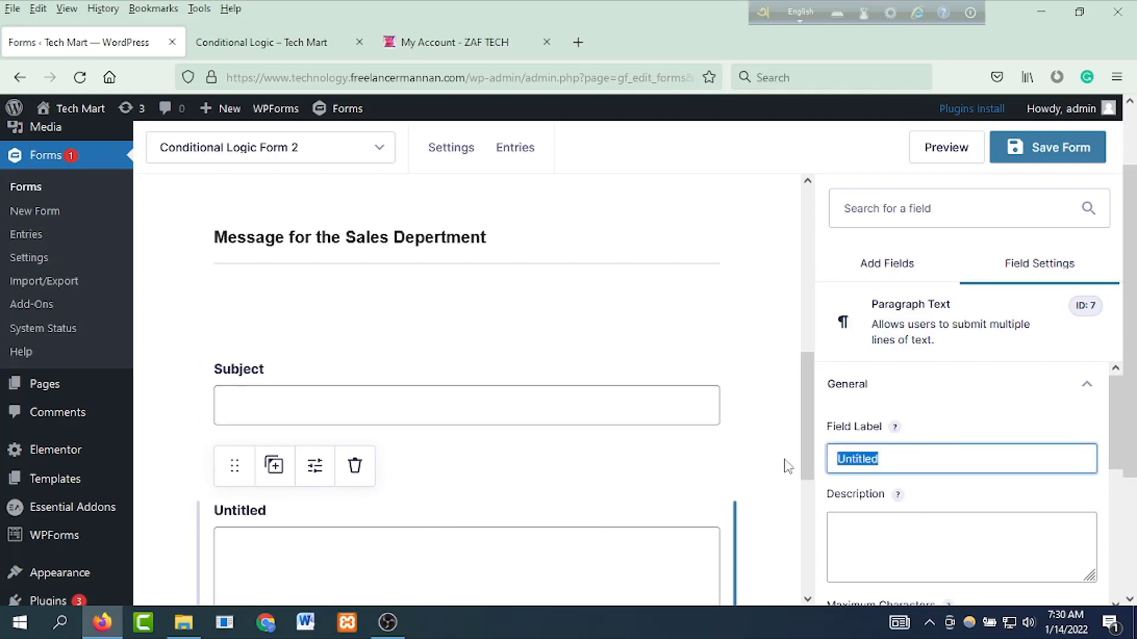
pyautogui.write('Message')
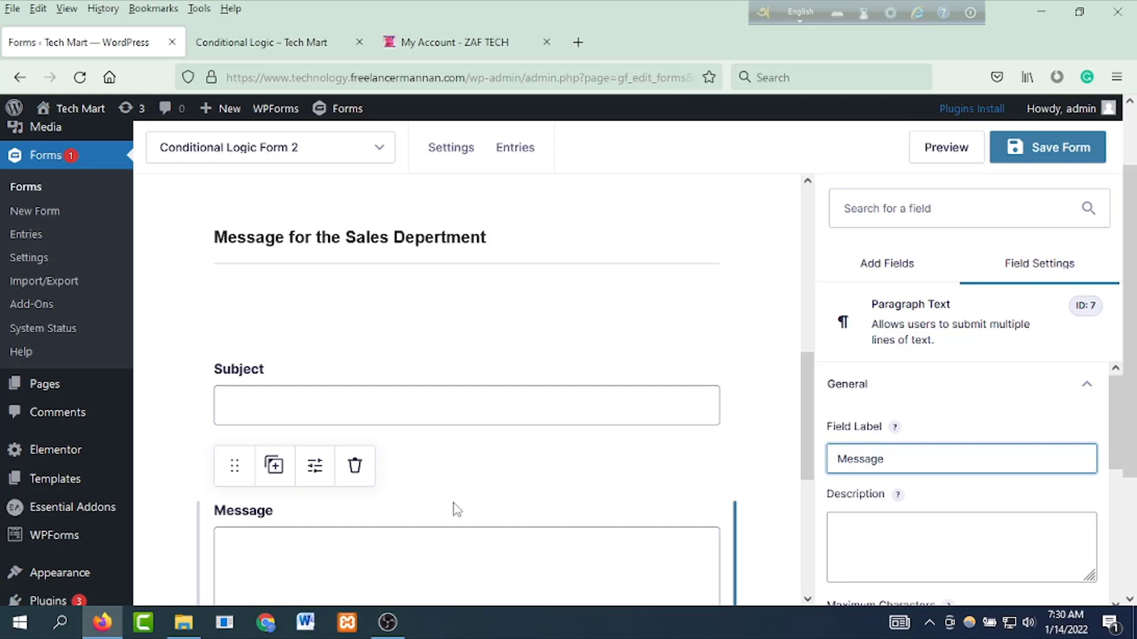
# Step: Save the form with the new Subject and Message fields and open its preview
pyautogui.scroll(-2, 456, 509)
pyautogui.scroll(4, 471, 502)
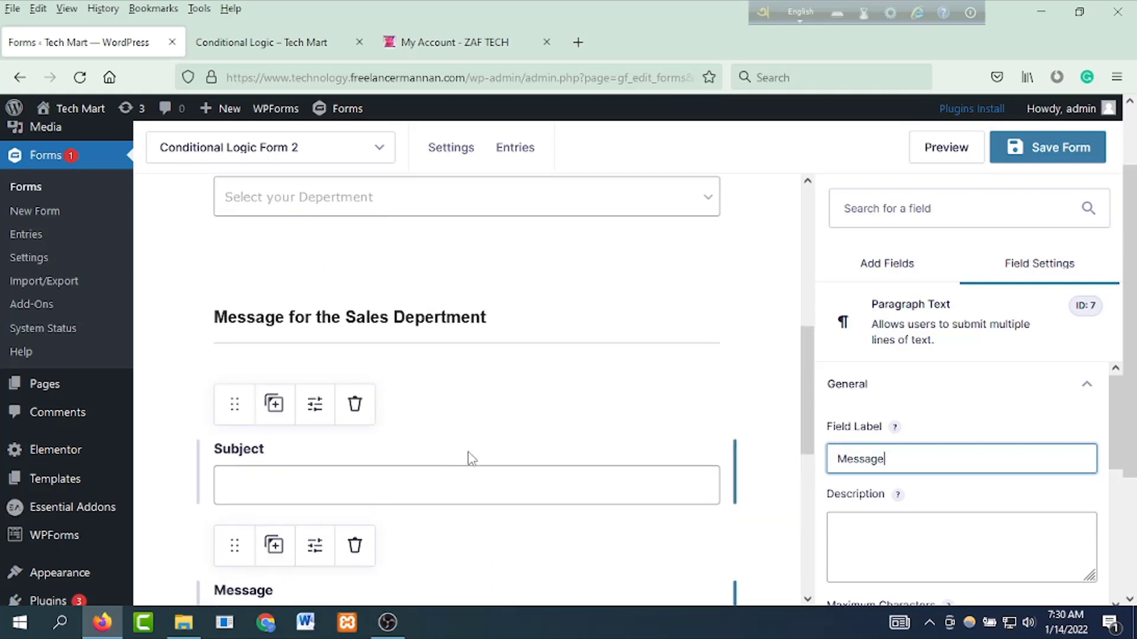
pyautogui.scroll(-2, 488, 459)
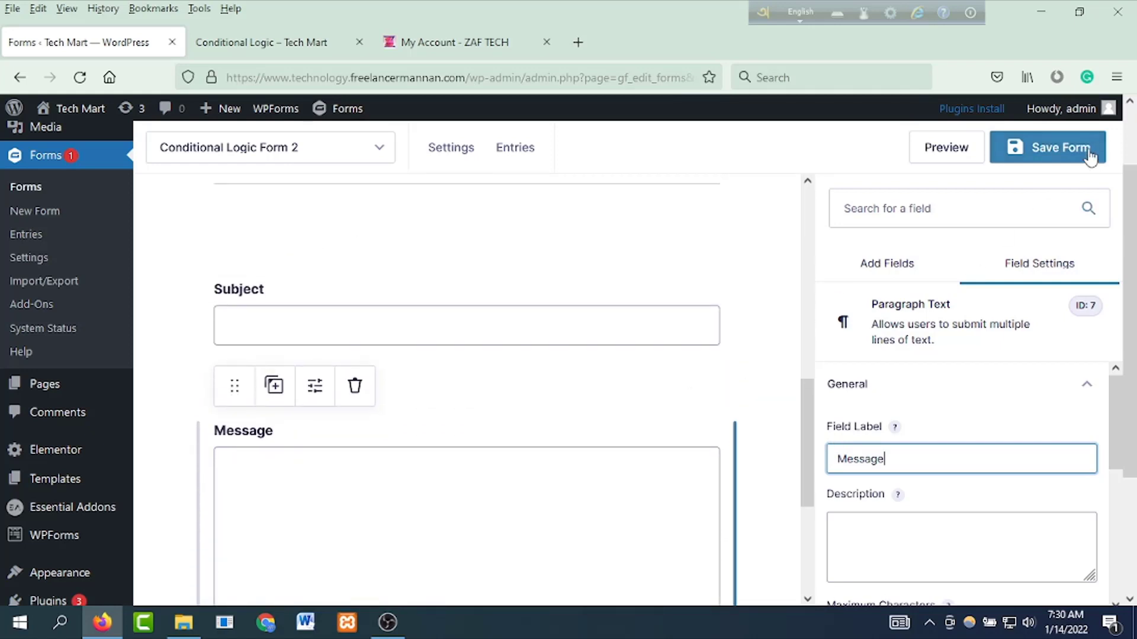
pyautogui.click(1054, 154)
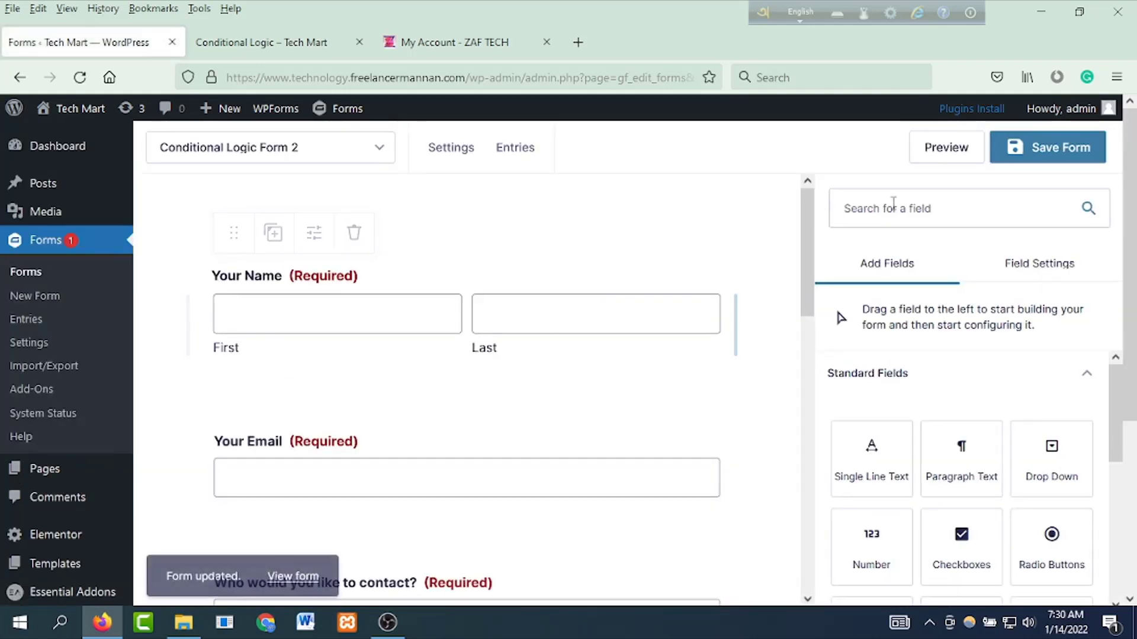
pyautogui.click(946, 147)
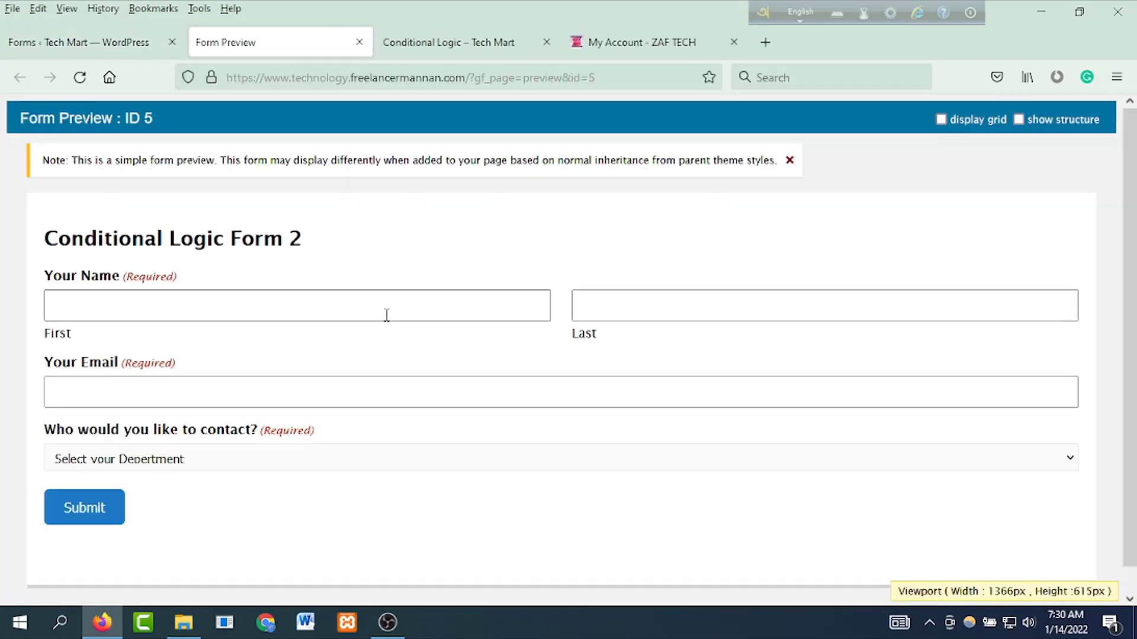
# Step: Choose Sales Depertment as the contact in the form preview and examine the section and fields below it
pyautogui.click(114, 308)
pyautogui.click(681, 309)
pyautogui.click(113, 395)
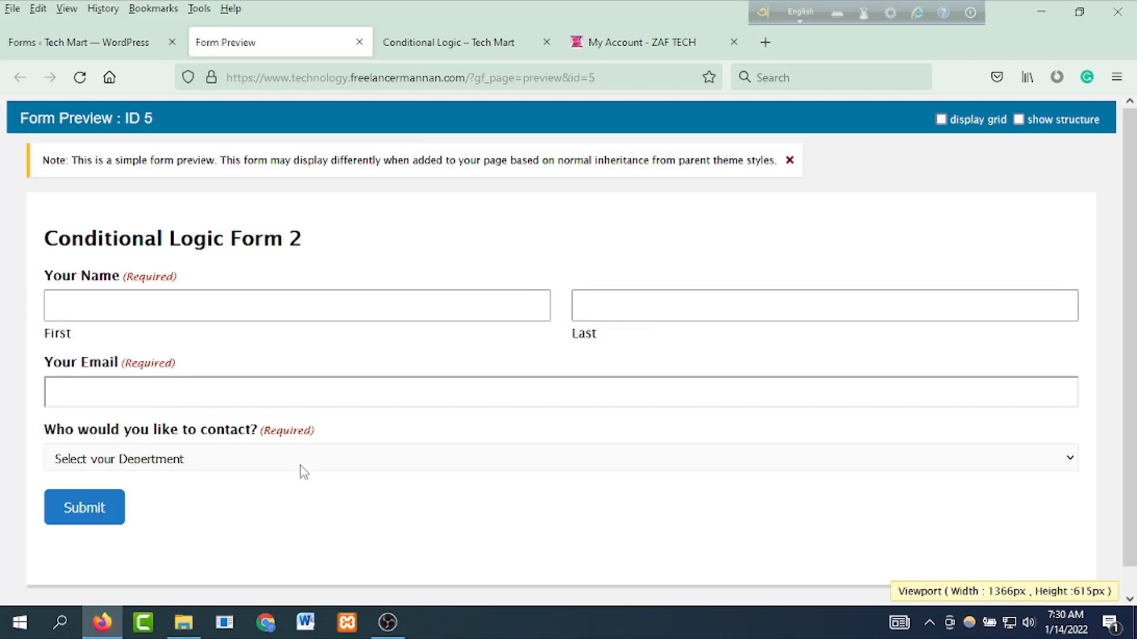
pyautogui.click(342, 467)
pyautogui.click(342, 467)
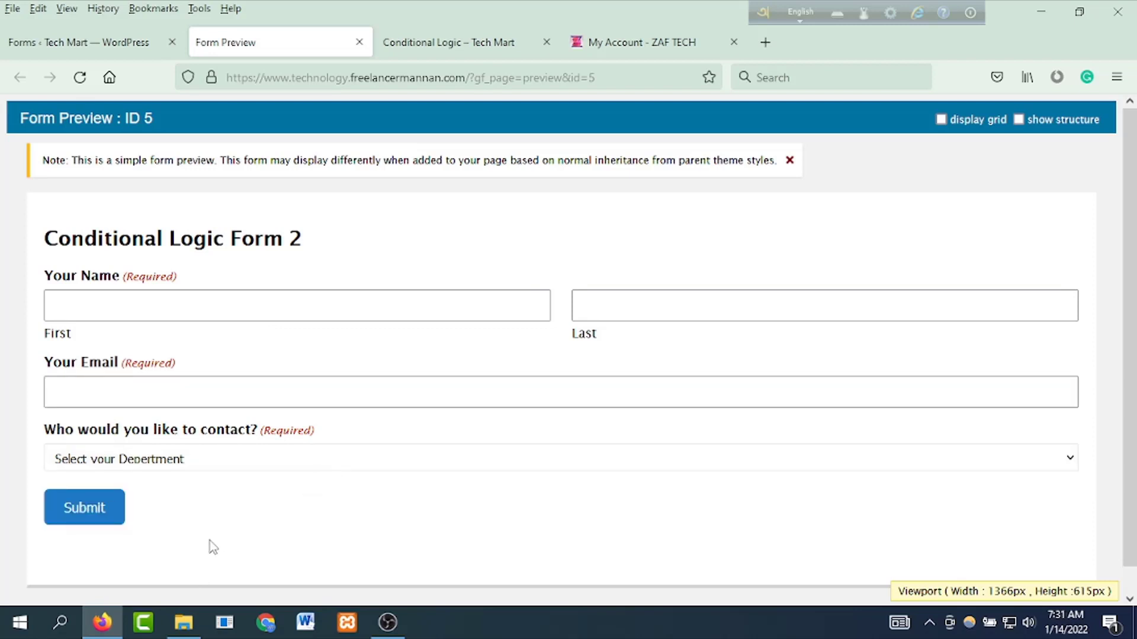
pyautogui.click(272, 467)
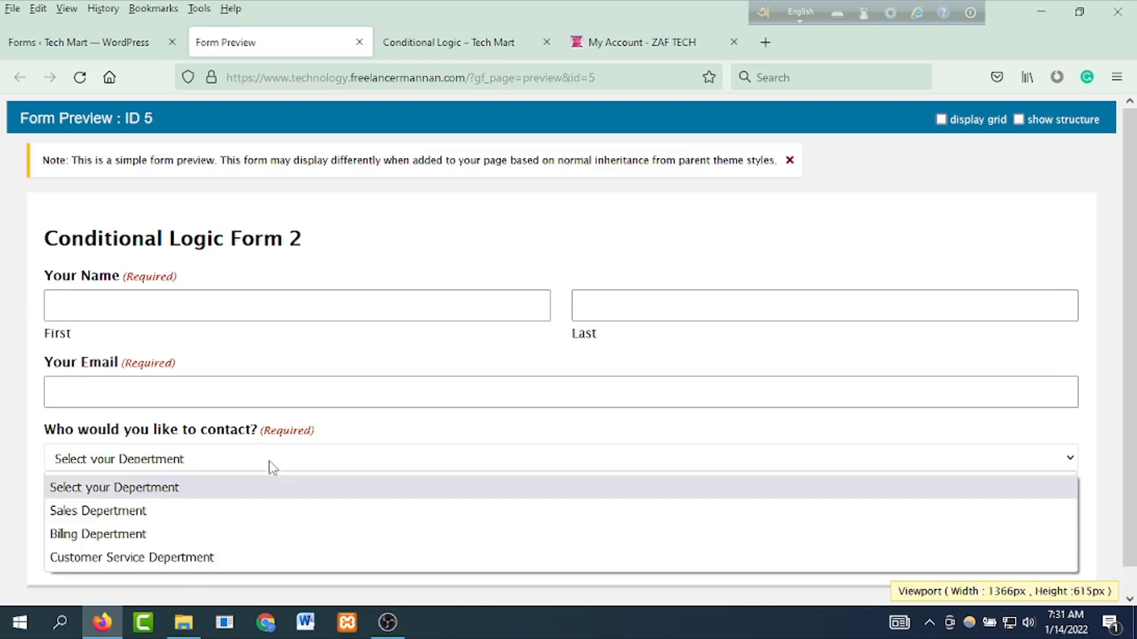
pyautogui.click(162, 511)
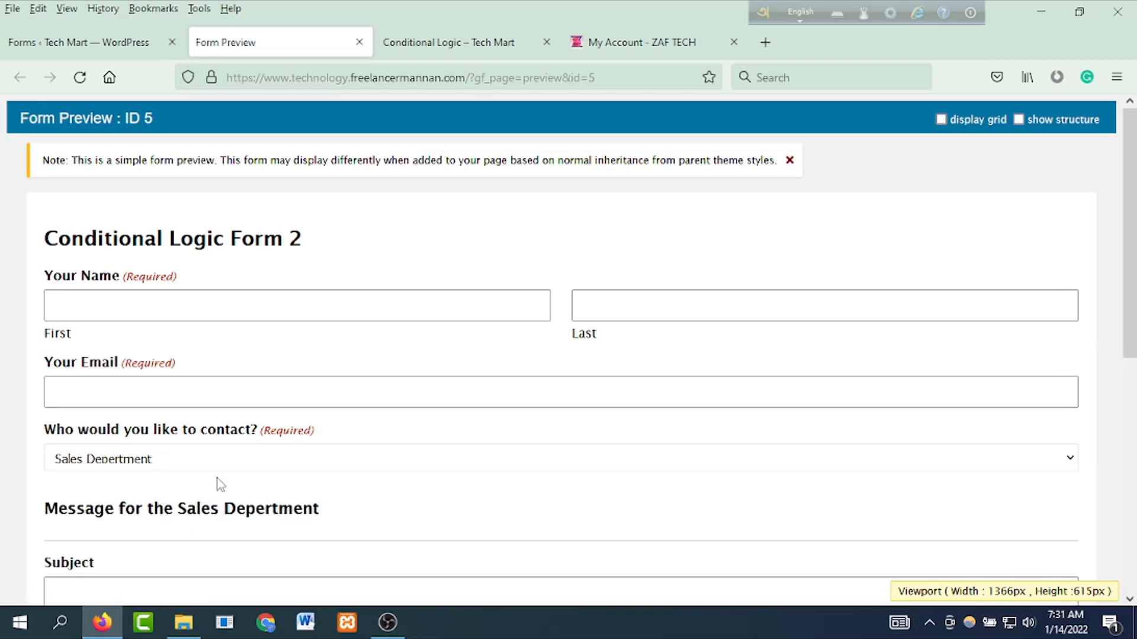
pyautogui.scroll(-3, 230, 474)
pyautogui.scroll(-2, 231, 474)
pyautogui.scroll(-2, 198, 515)
pyautogui.scroll(3, 237, 415)
# Step: Test the preview with Billing Depertment, Customer Service Depertment and again Sales Depertment, comparing the fields shown for each
pyautogui.click(244, 291)
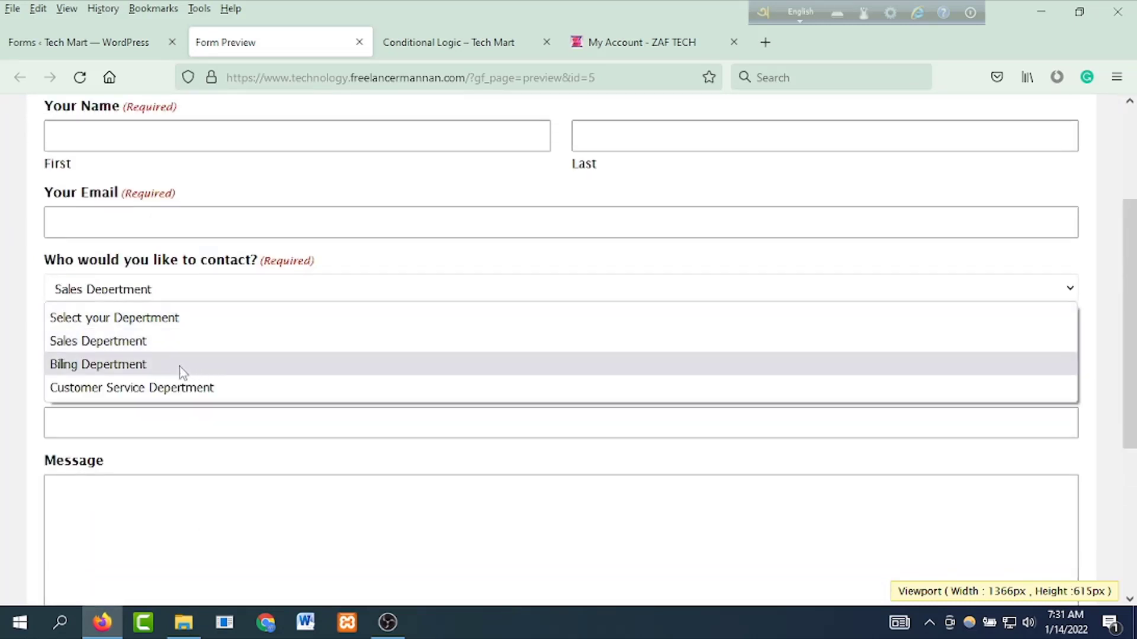
pyautogui.click(148, 363)
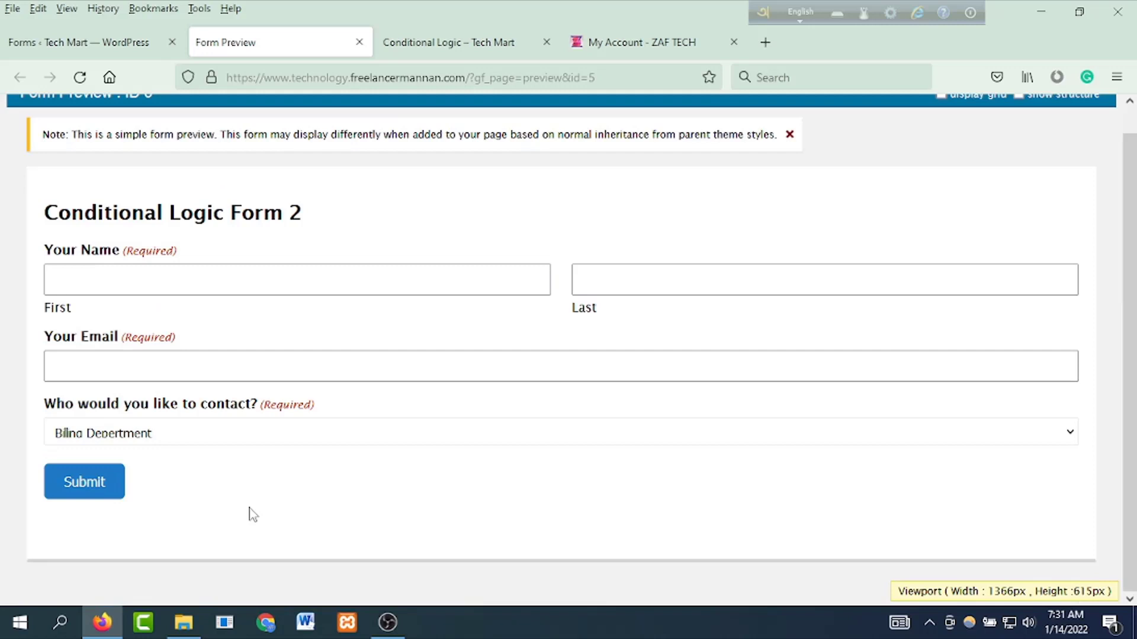
pyautogui.click(230, 439)
pyautogui.click(195, 535)
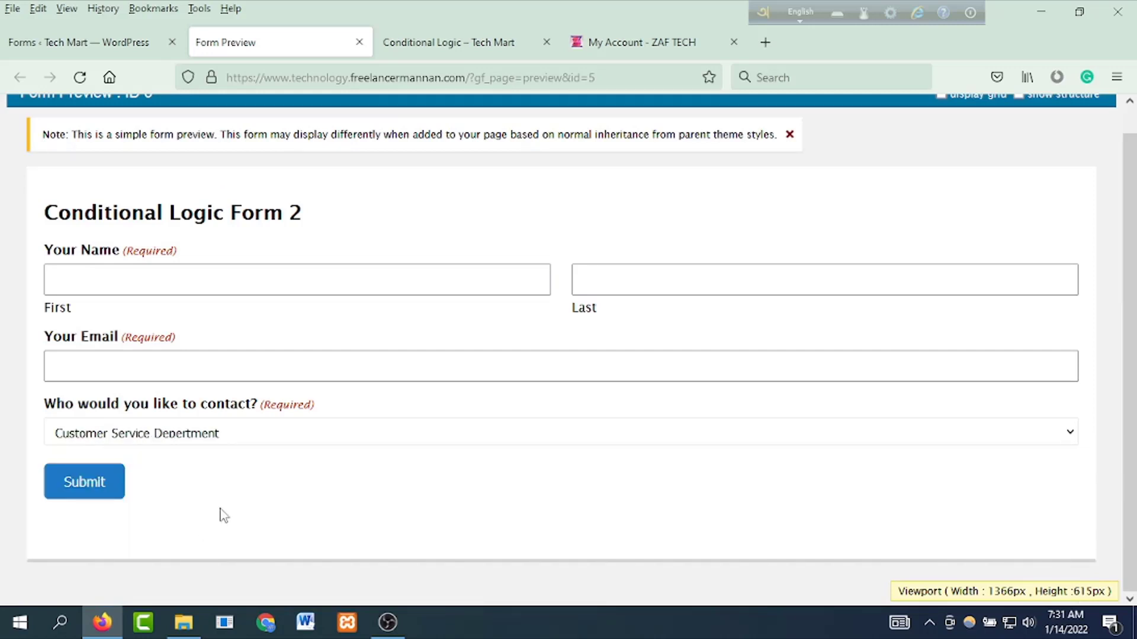
pyautogui.click(284, 441)
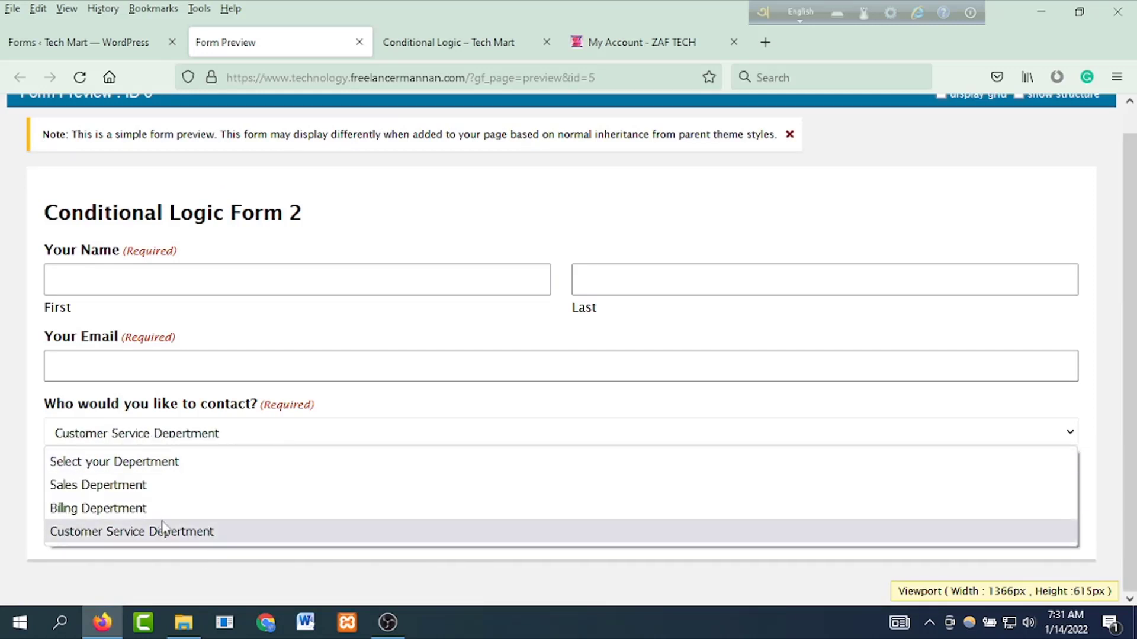
pyautogui.click(155, 486)
pyautogui.scroll(-3, 225, 468)
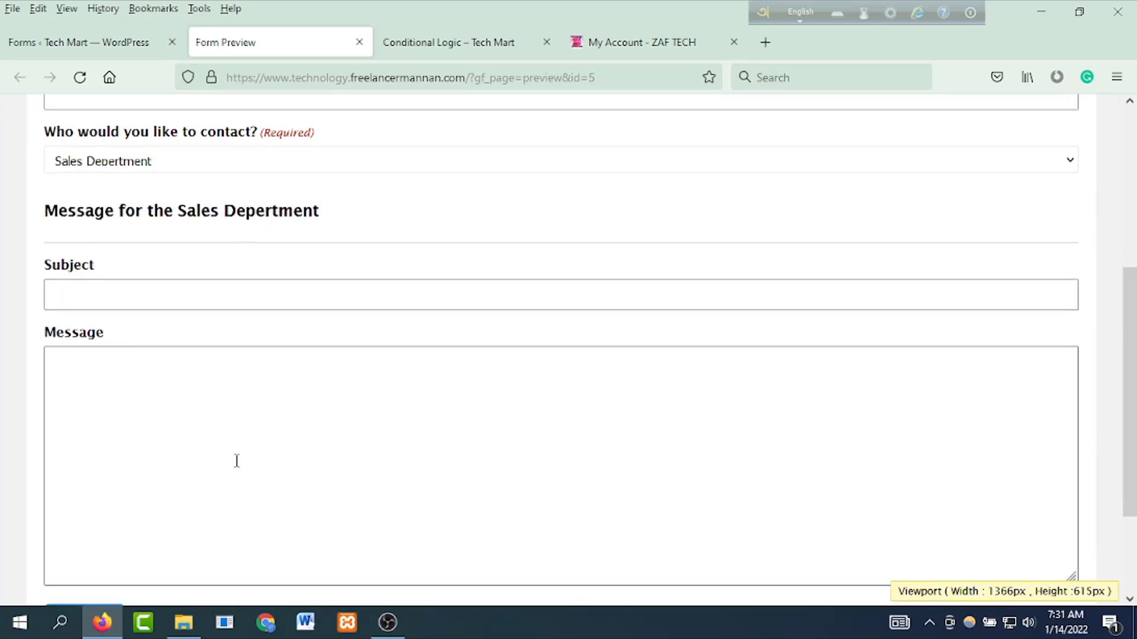
# Step: Close the form preview and add a Section field at the end of the form, below the Message field
pyautogui.scroll(-2, 237, 462)
pyautogui.scroll(5, 426, 254)
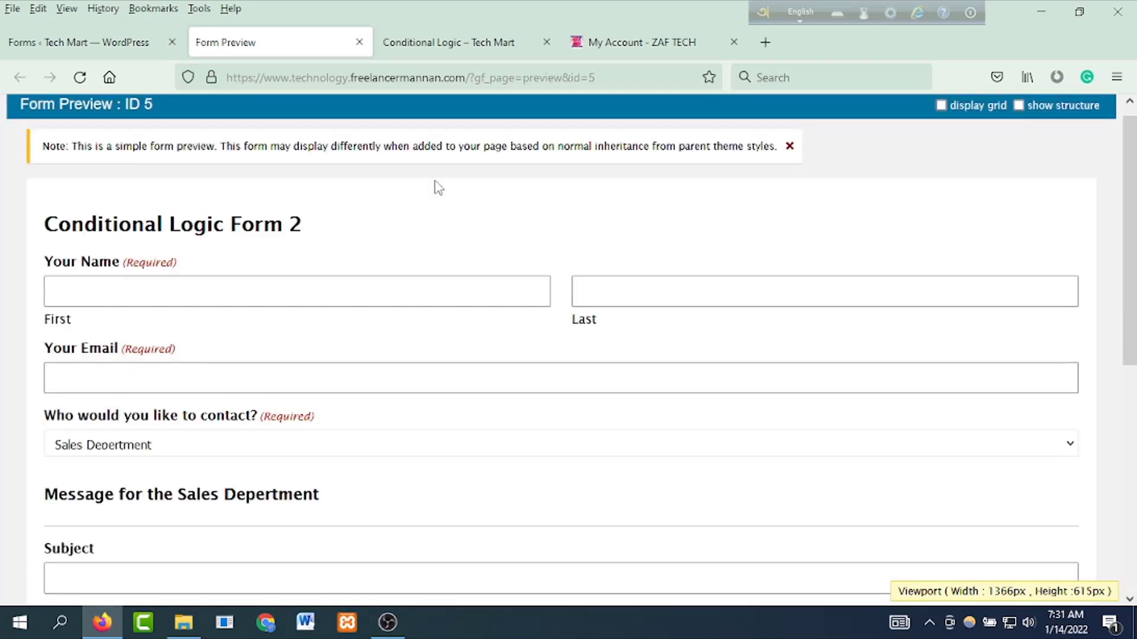
pyautogui.click(358, 42)
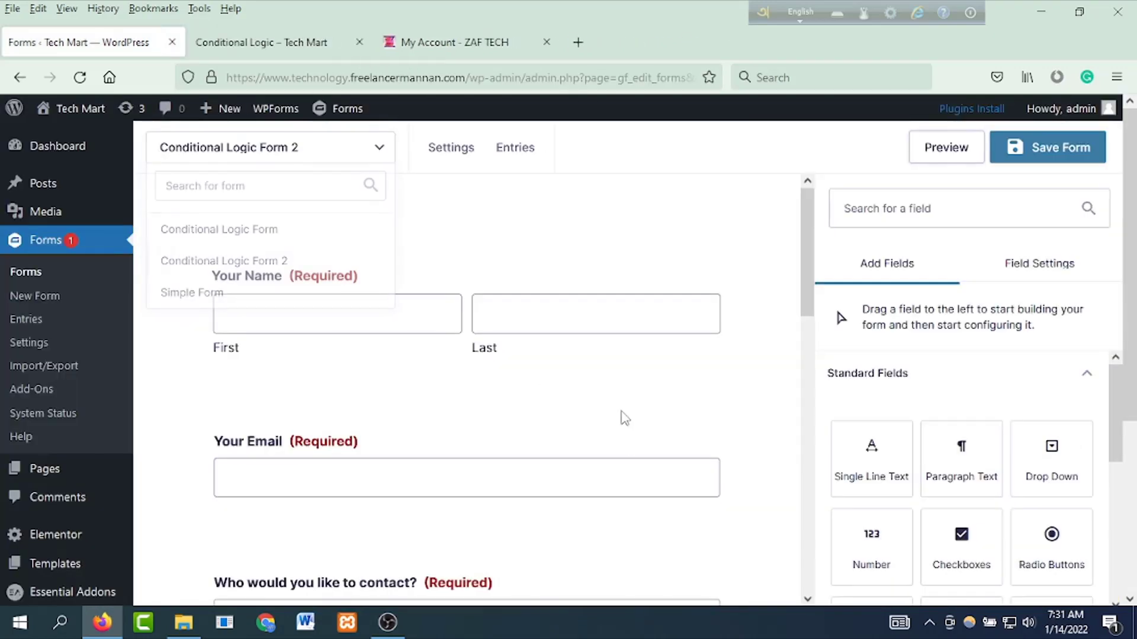
pyautogui.scroll(-8, 604, 453)
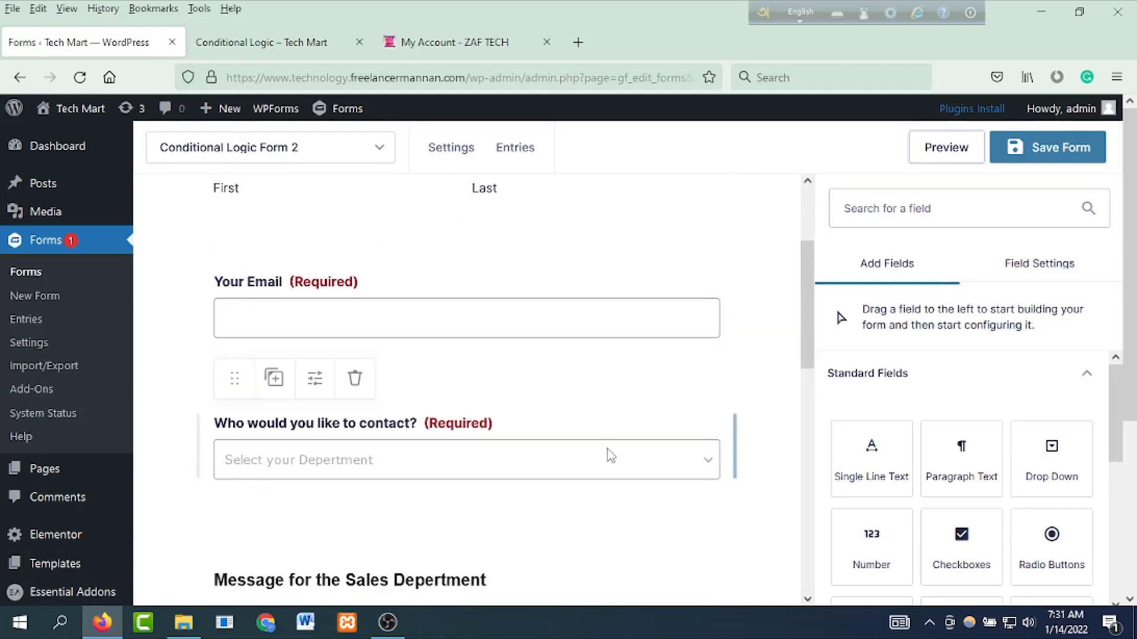
pyautogui.scroll(-3, 985, 477)
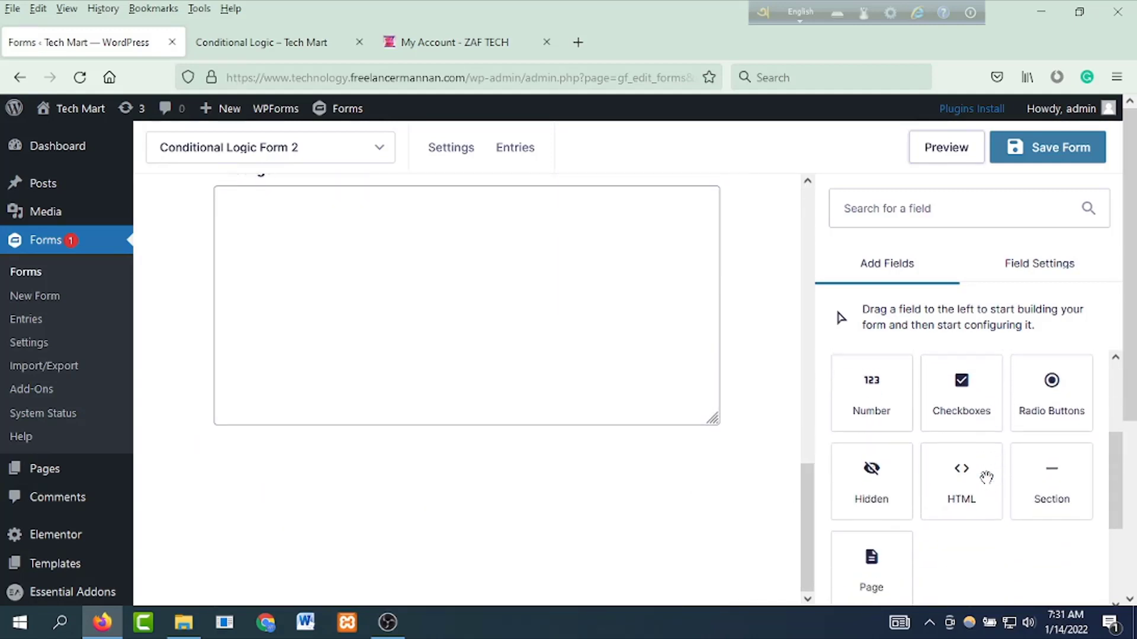
pyautogui.click(1065, 484)
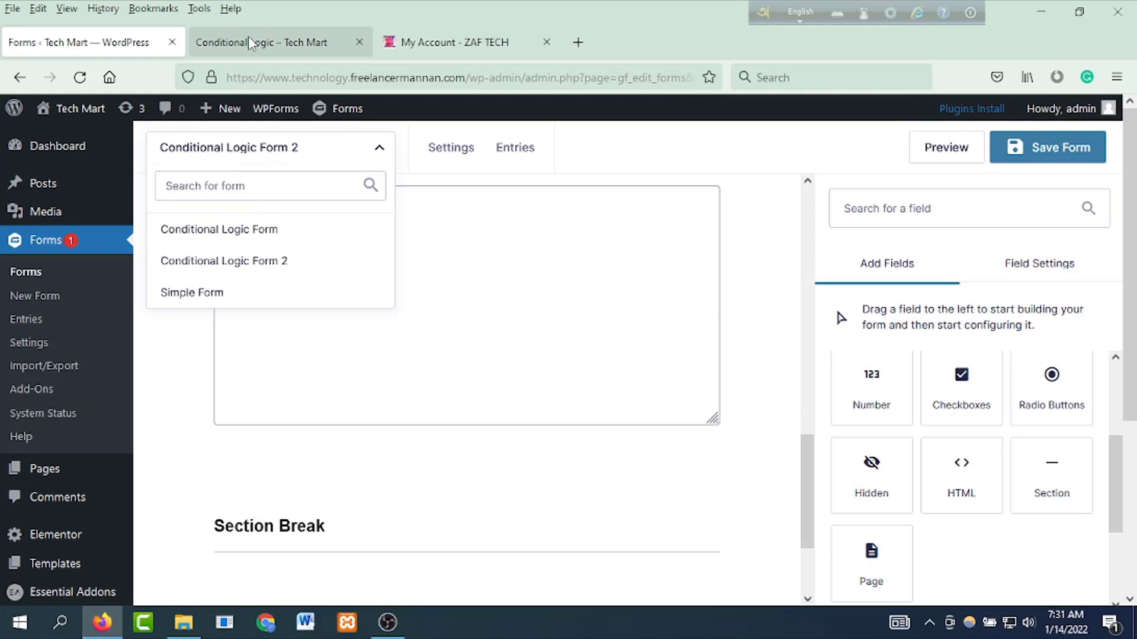
# Step: Choose Billing Depertment in the Conditional Logic example form and copy the heading "Message for the Billing Depertment"
pyautogui.click(248, 41)
pyautogui.click(428, 343)
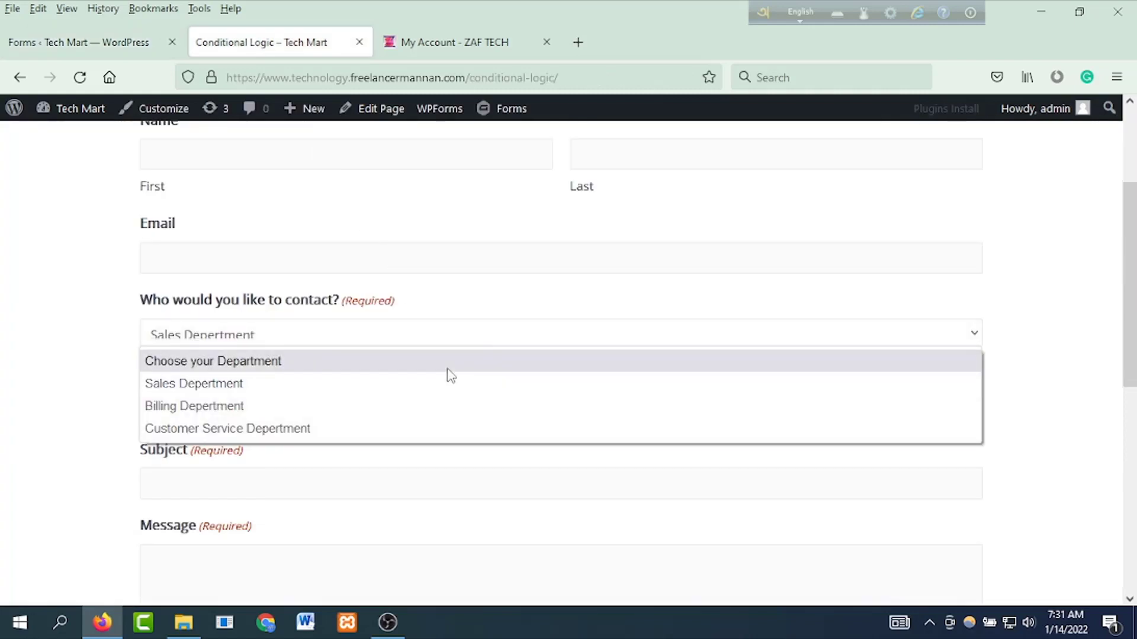
pyautogui.click(303, 409)
pyautogui.moveTo(602, 388); pyautogui.dragTo(144, 414)
pyautogui.hotkey('ctrl', 'c')
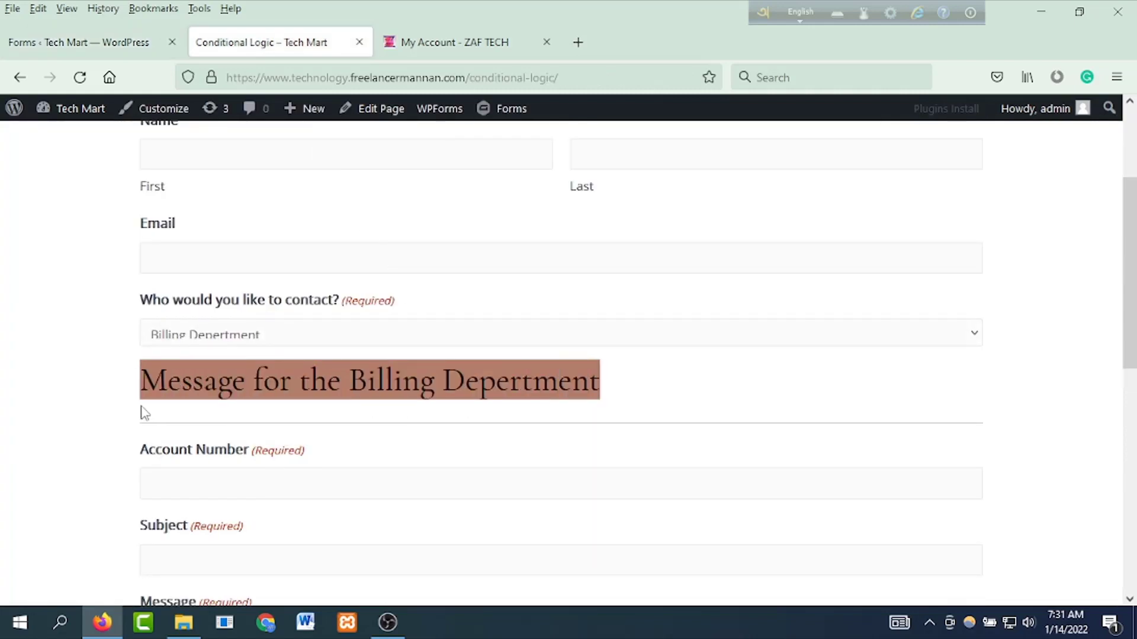
# Step: Label the new section break in Conditional Logic Form 2 "Message for the Billing Depertment" using the copied heading
pyautogui.click(46, 41)
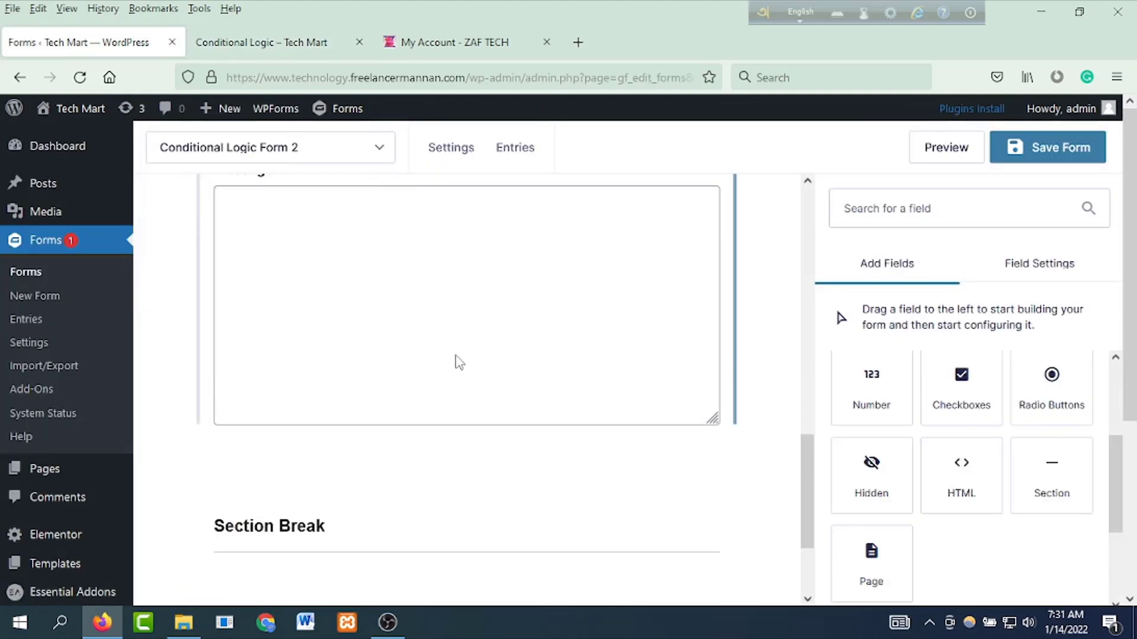
pyautogui.scroll(-2, 502, 504)
pyautogui.click(365, 400)
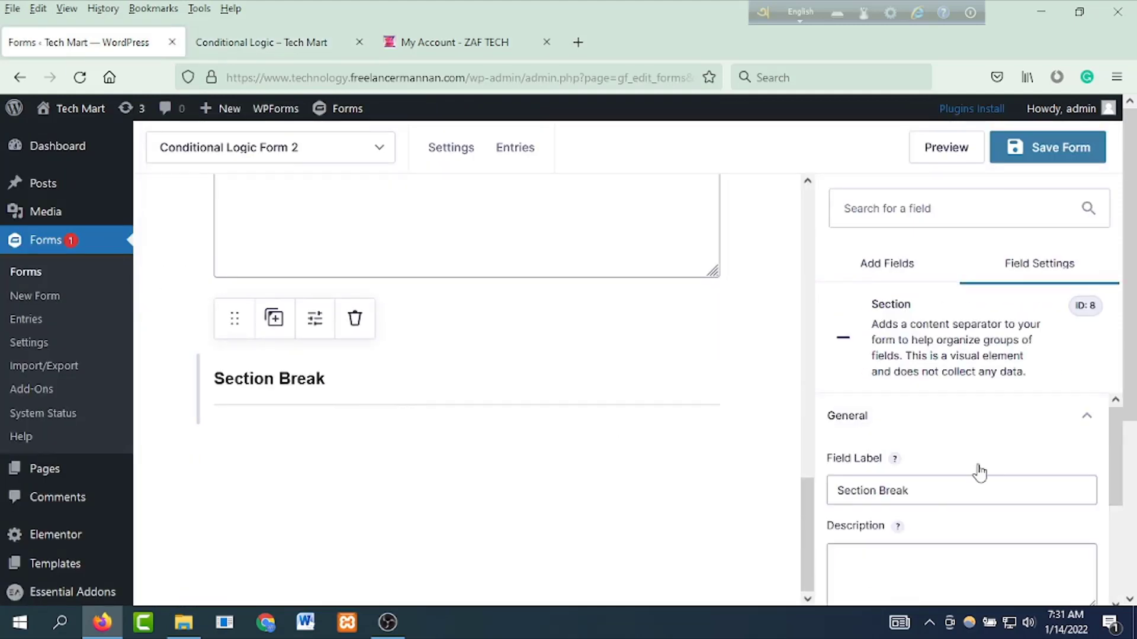
pyautogui.moveTo(946, 489); pyautogui.dragTo(696, 494)
pyautogui.hotkey('ctrl', 'v')
pyautogui.scroll(-3, 1018, 491)
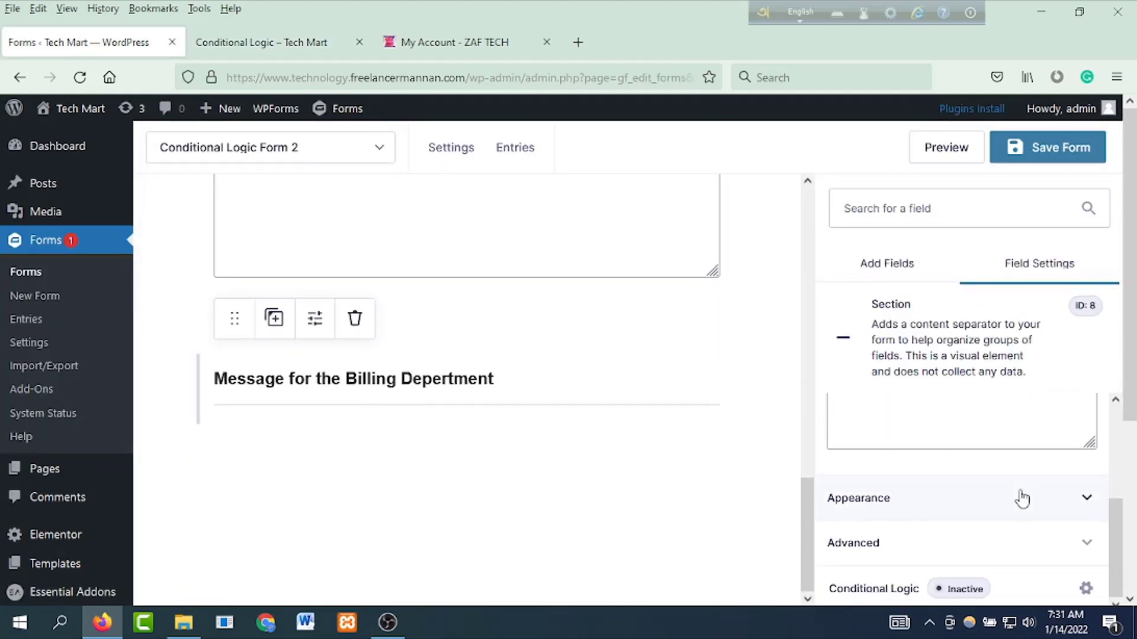
# Step: Enable conditional logic to show the Billing section if "Who would you like to contact?" is Billing Depertment, and save the form
pyautogui.click(1017, 592)
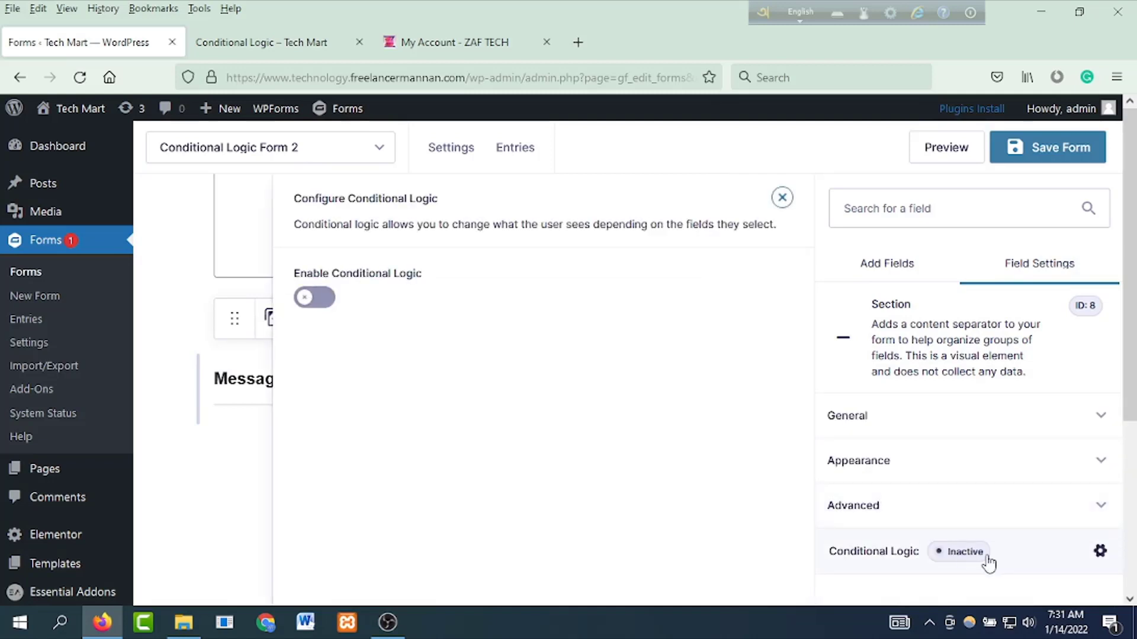
pyautogui.click(322, 297)
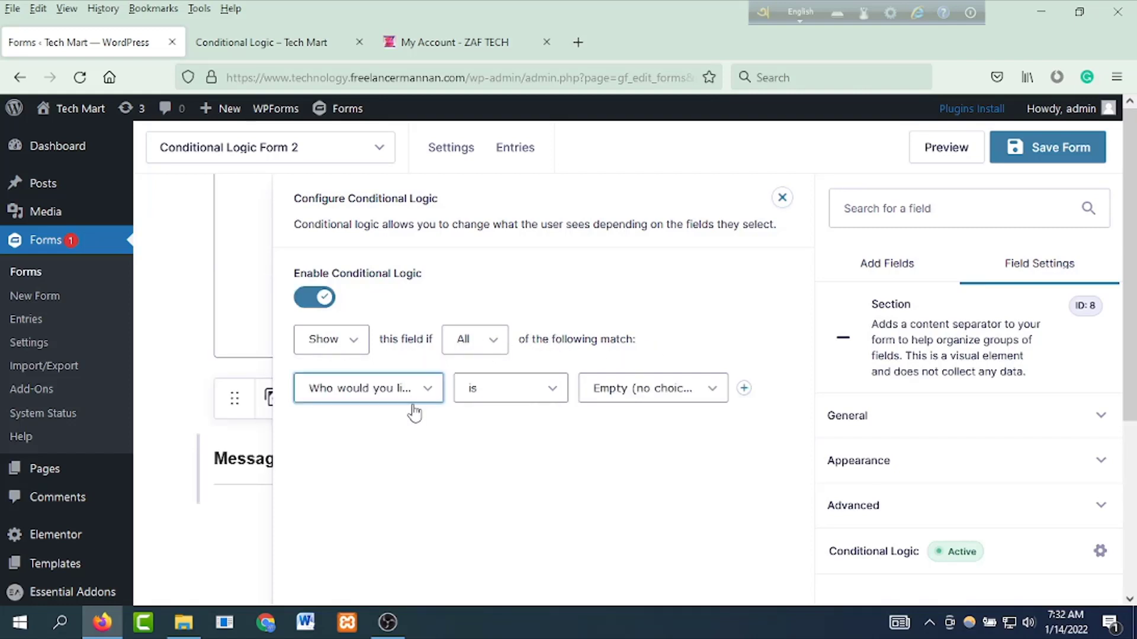
pyautogui.click(436, 398)
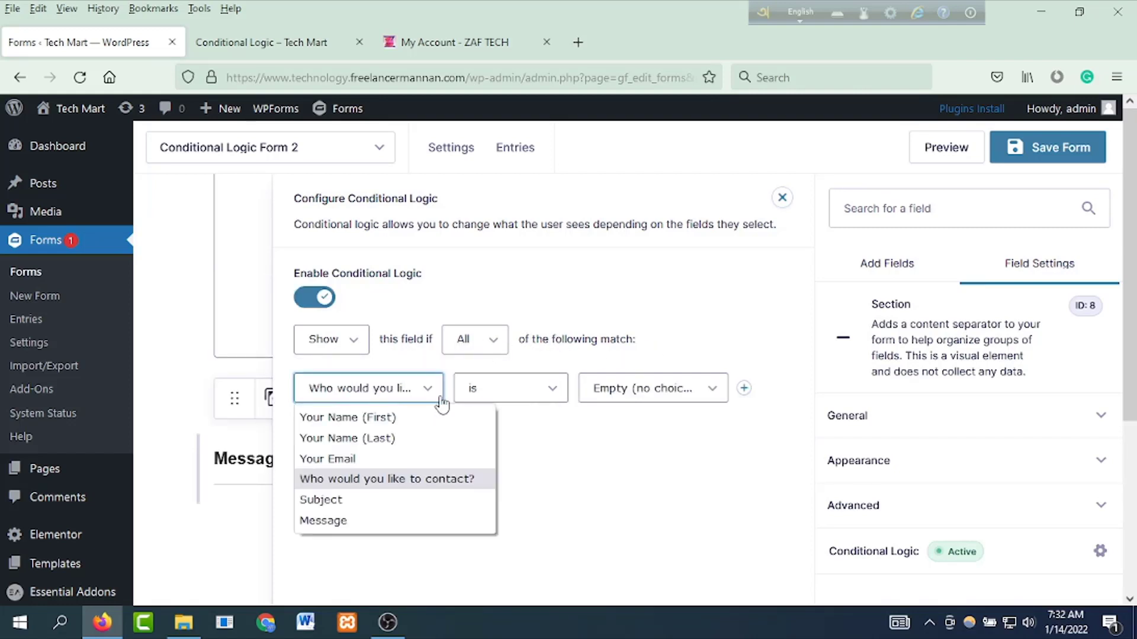
pyautogui.click(379, 479)
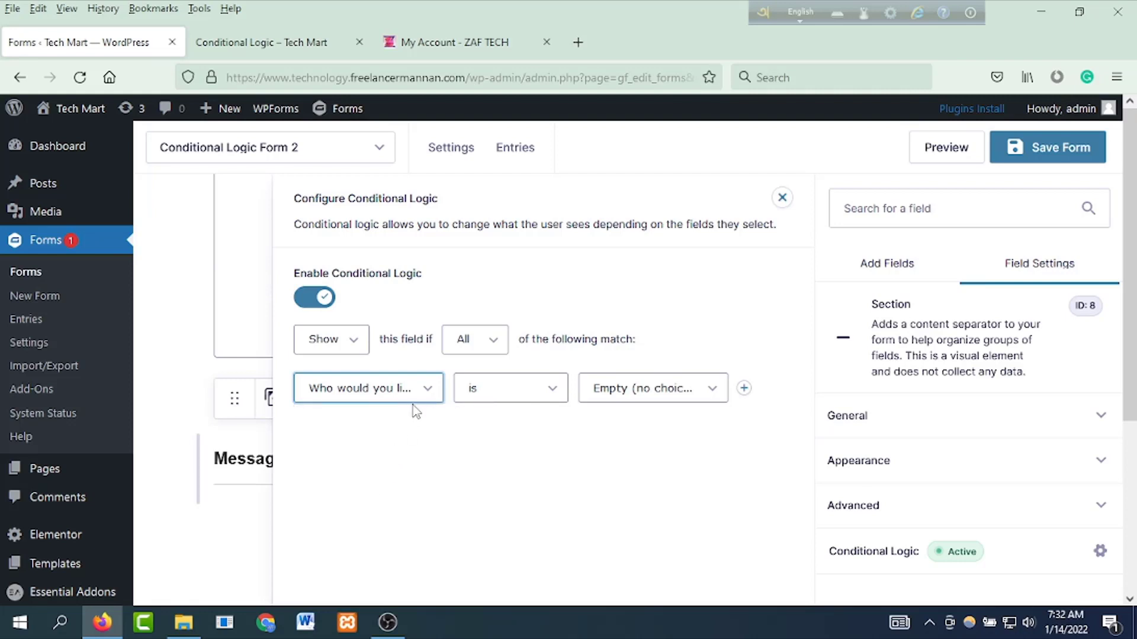
pyautogui.click(592, 394)
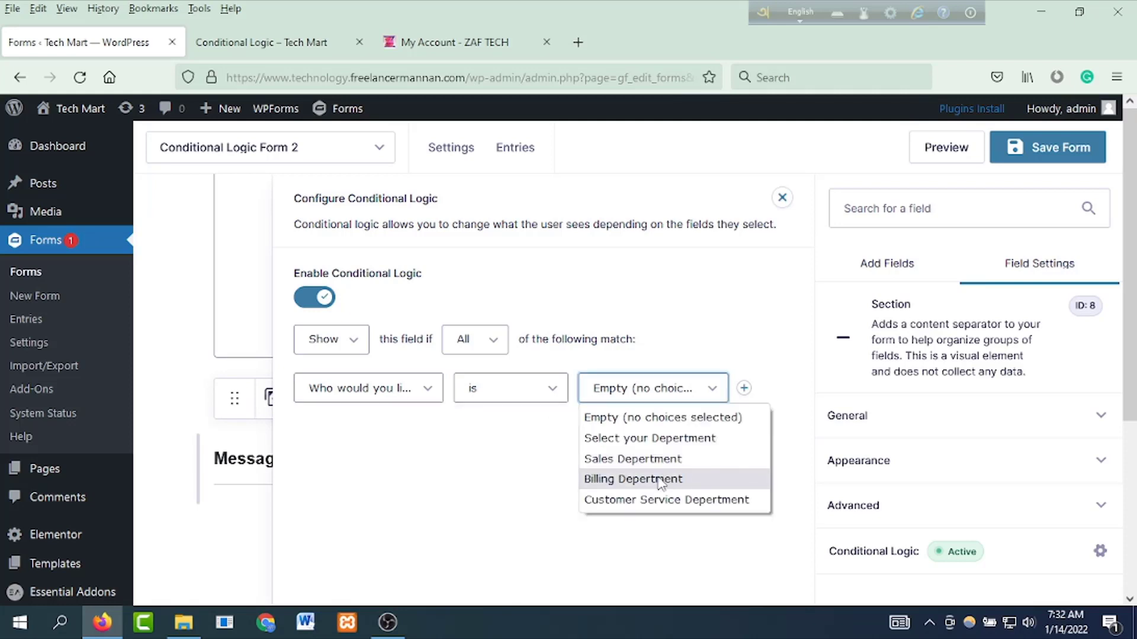
pyautogui.click(660, 481)
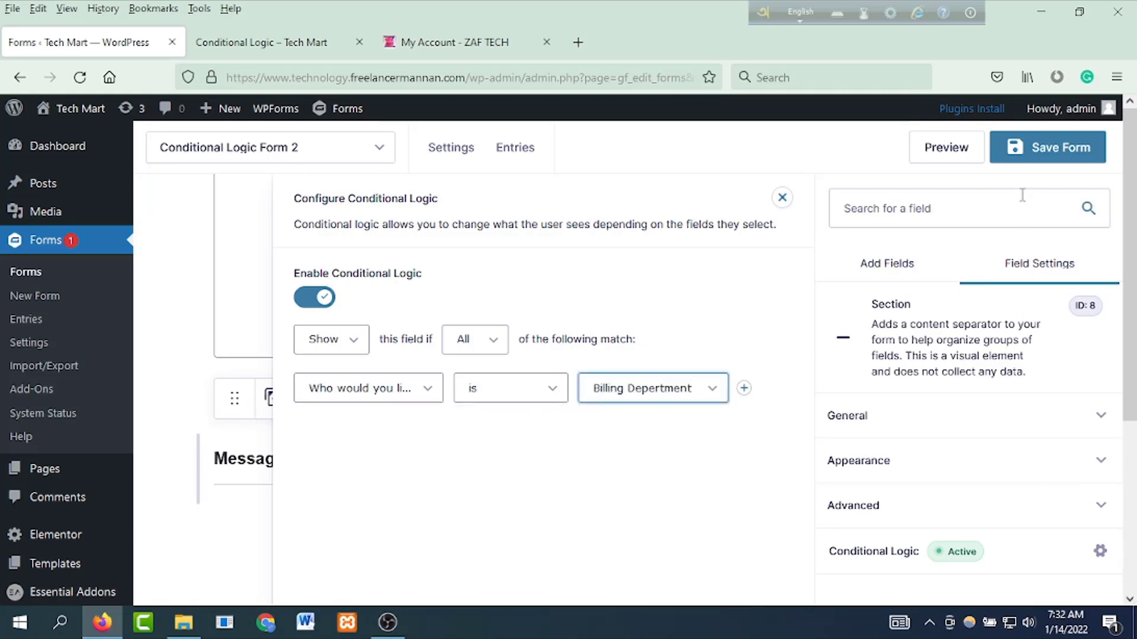
pyautogui.click(1020, 147)
pyautogui.scroll(-12, 540, 408)
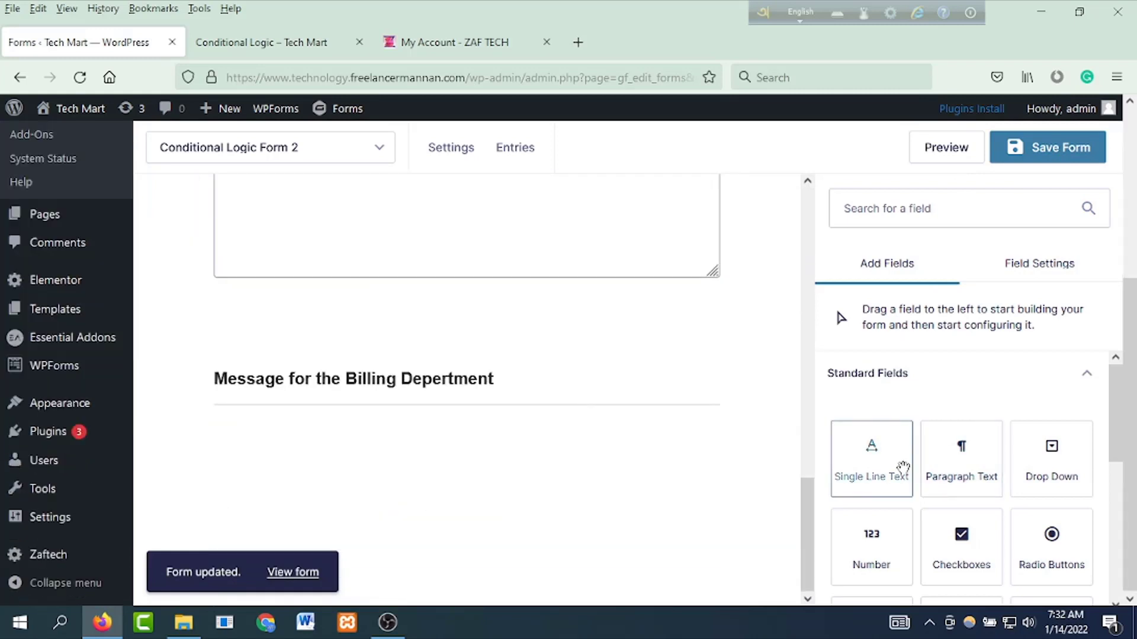
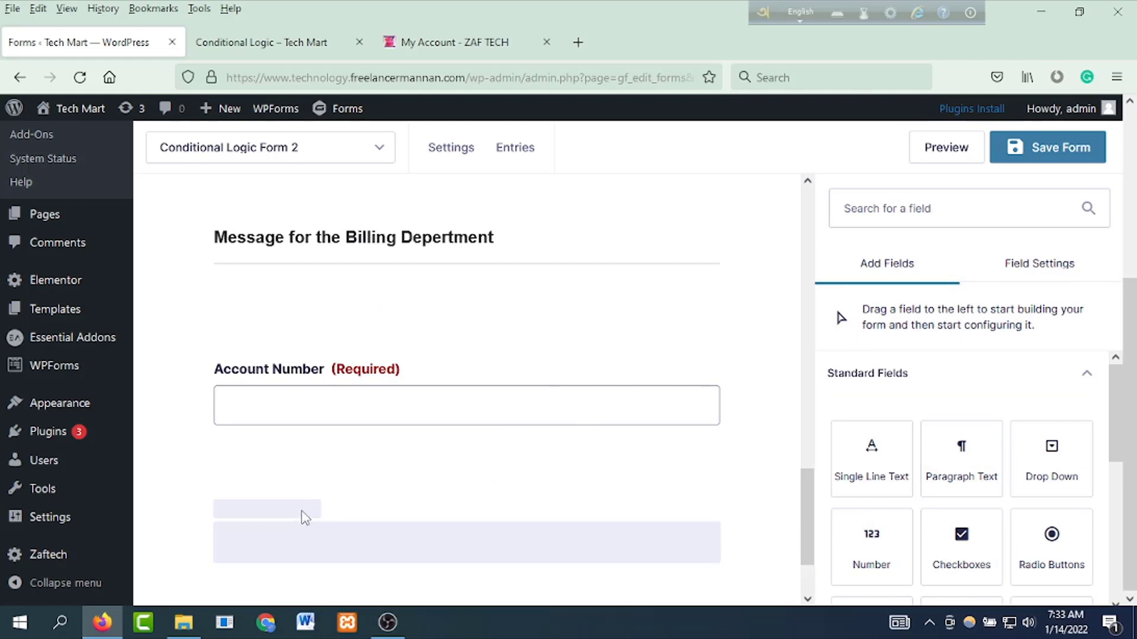
# Step: Add a required Single Line Text field labelled "Subject" below the Account Number field in the Billing section
pyautogui.moveTo(304, 518); pyautogui.dragTo(304, 517)
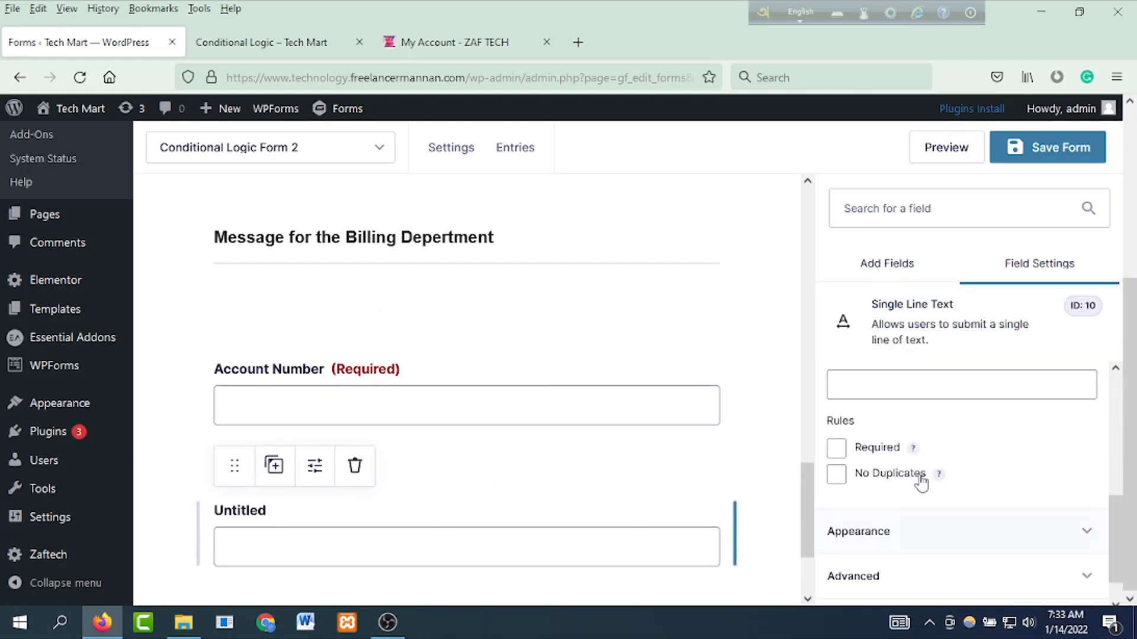
pyautogui.moveTo(913, 415); pyautogui.dragTo(764, 415)
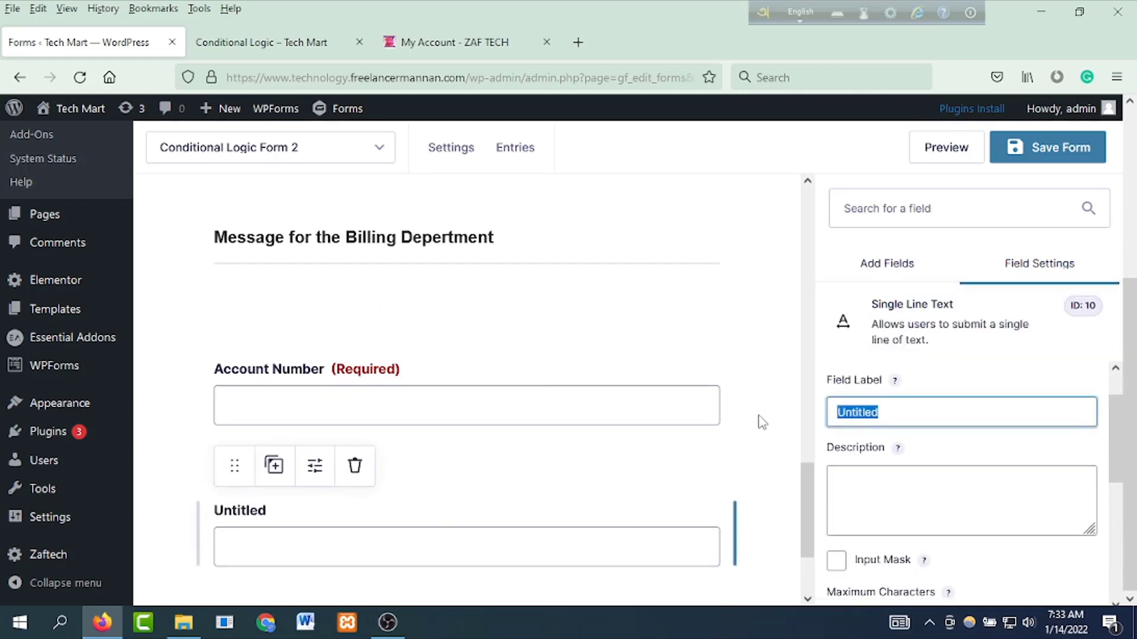
pyautogui.write('Subject')
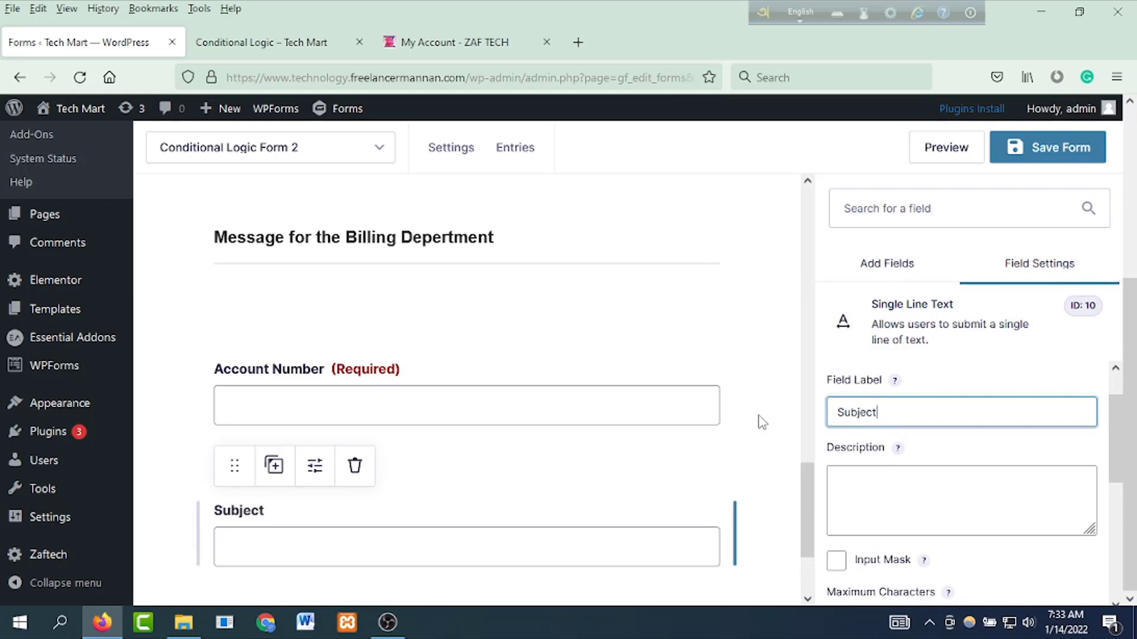
pyautogui.scroll(-1, 863, 477)
pyautogui.scroll(-2, 651, 509)
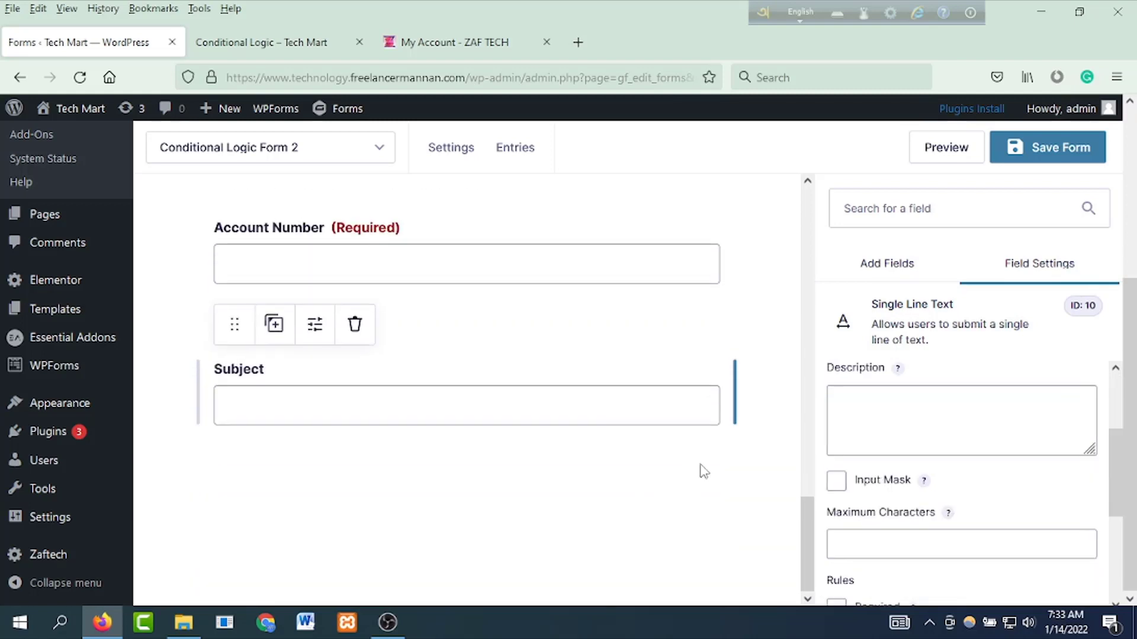
pyautogui.scroll(-3, 852, 450)
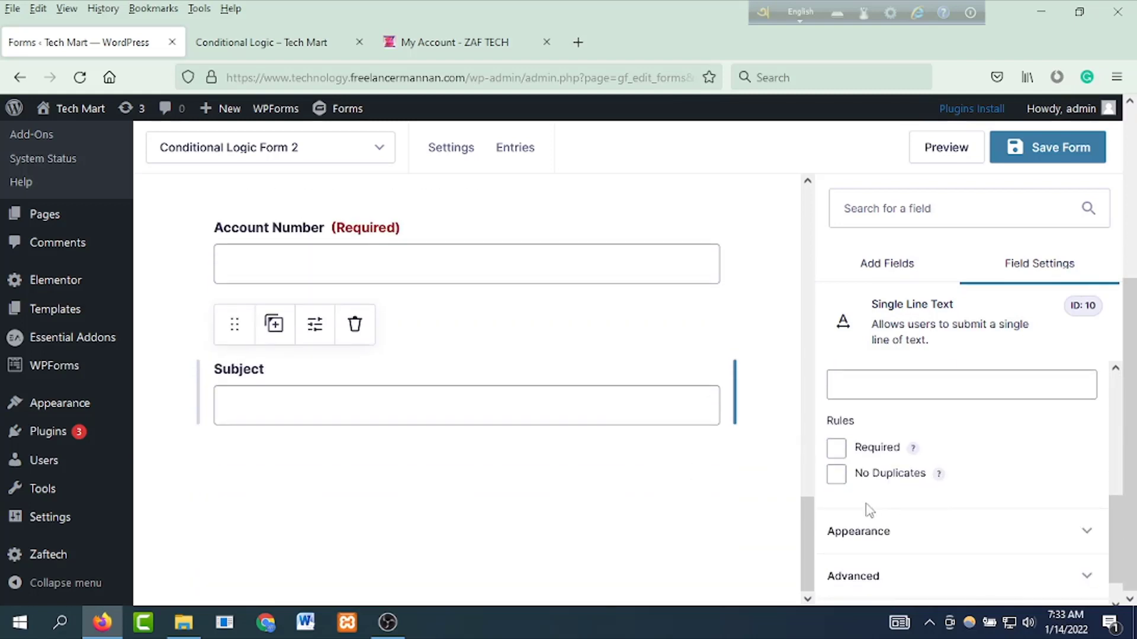
pyautogui.click(835, 447)
pyautogui.click(518, 492)
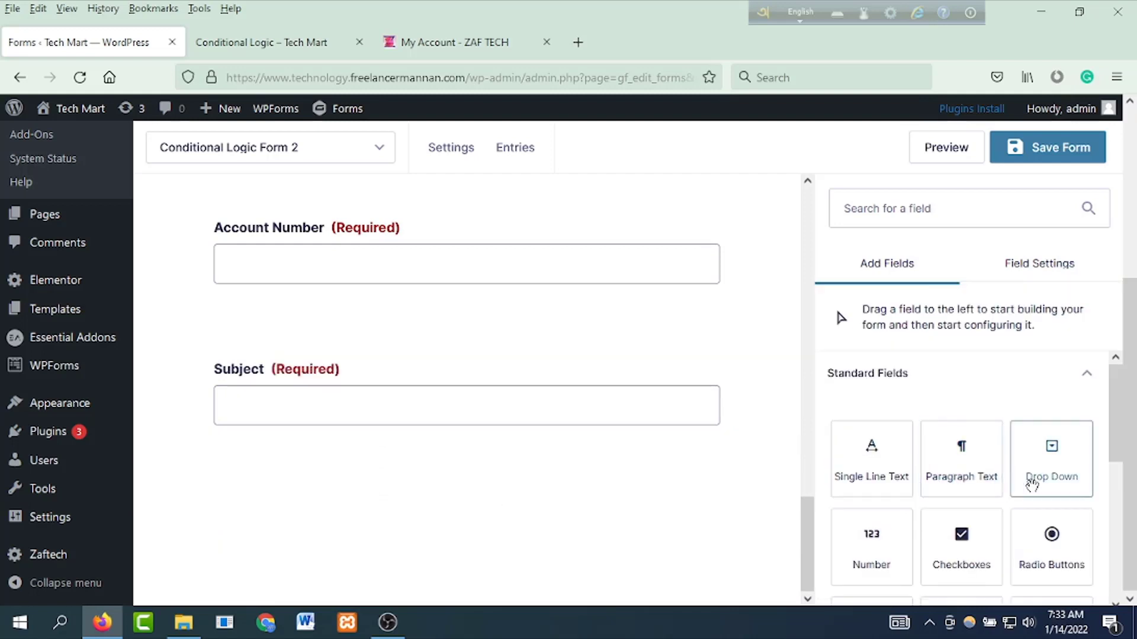
# Step: Add a required Paragraph Text field labelled "Message" below the Billing section's Subject field
pyautogui.moveTo(959, 468); pyautogui.dragTo(563, 482)
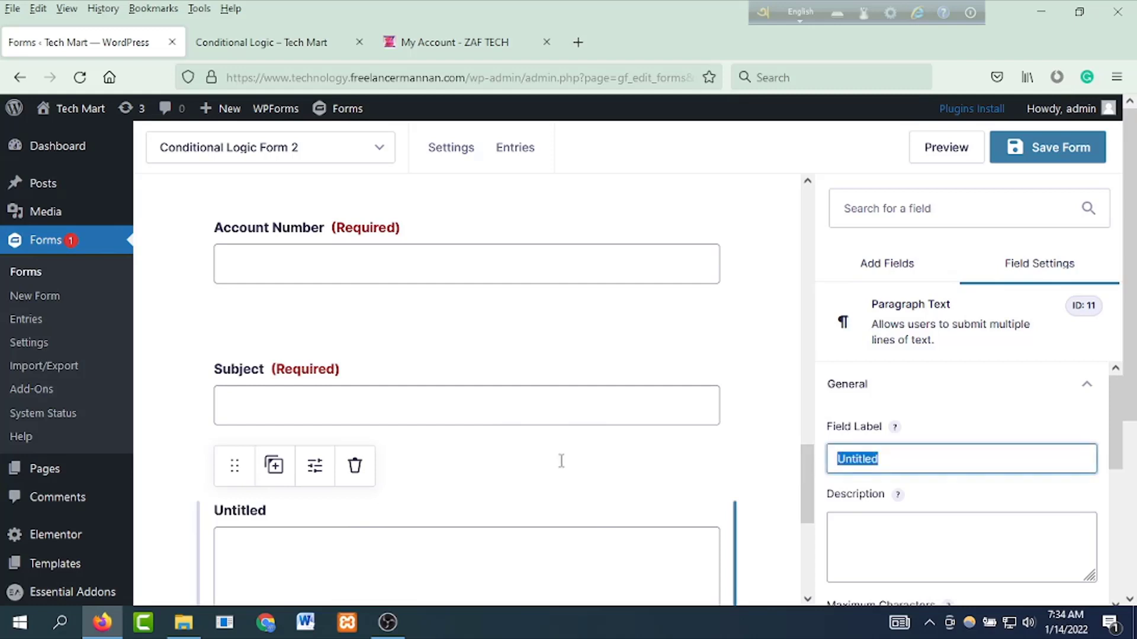
pyautogui.write('M')
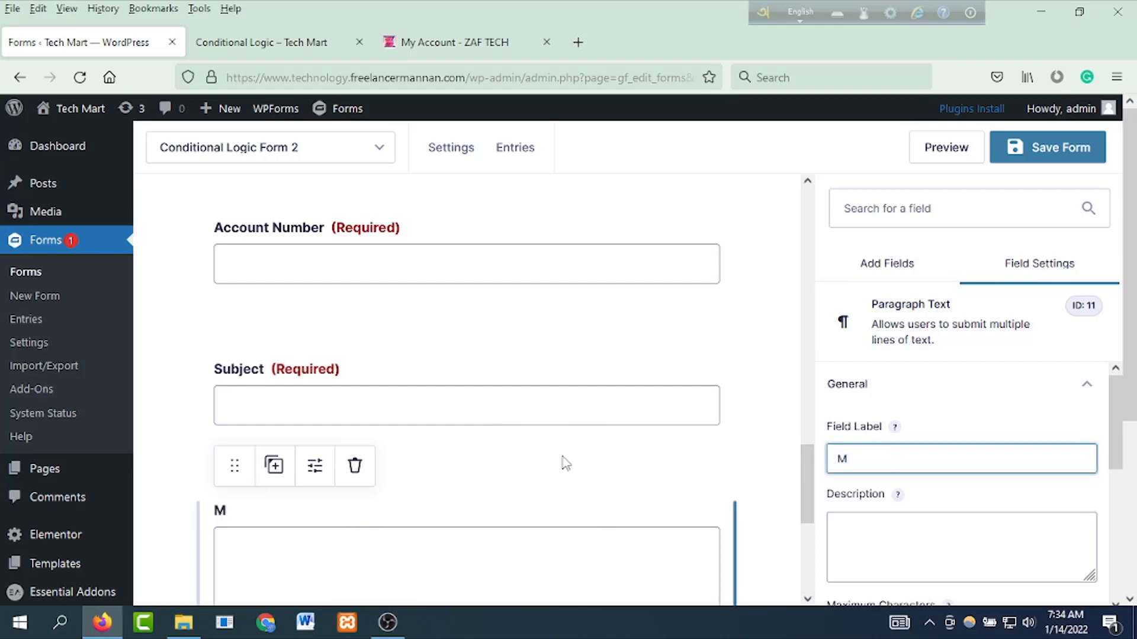
pyautogui.write('essage')
pyautogui.scroll(-4, 985, 538)
pyautogui.click(835, 461)
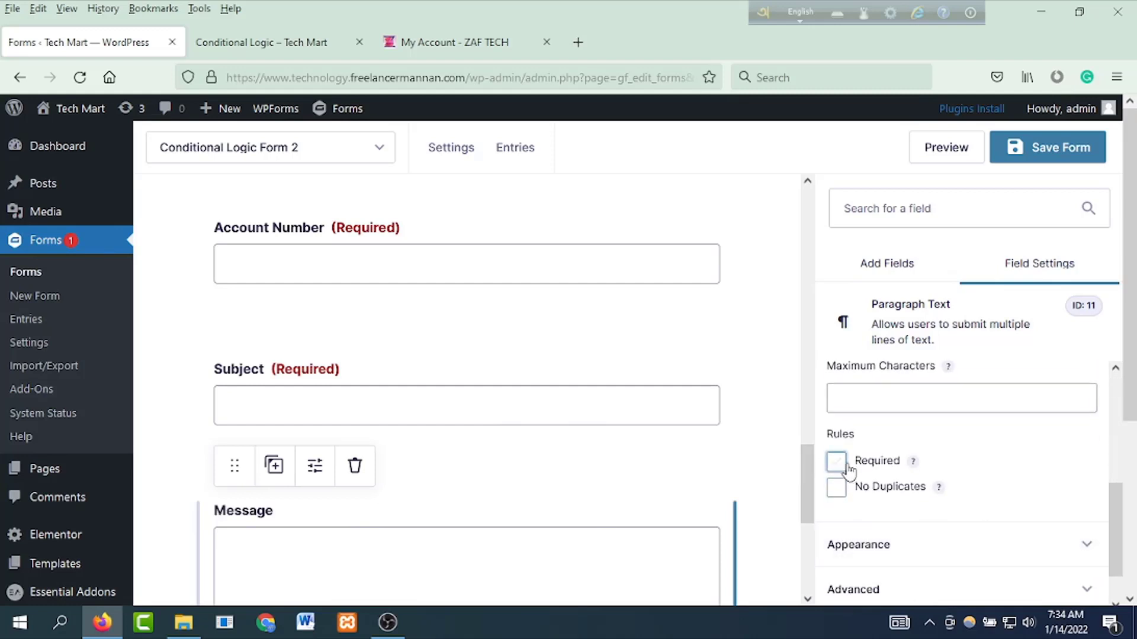
pyautogui.scroll(4, 534, 453)
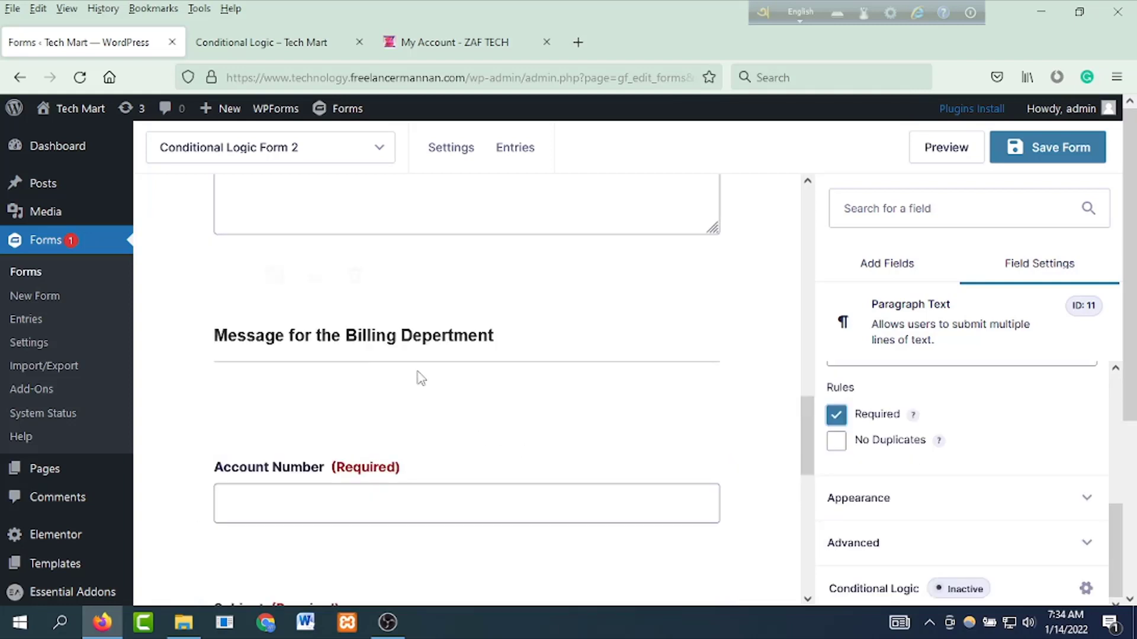
pyautogui.scroll(-9, 556, 455)
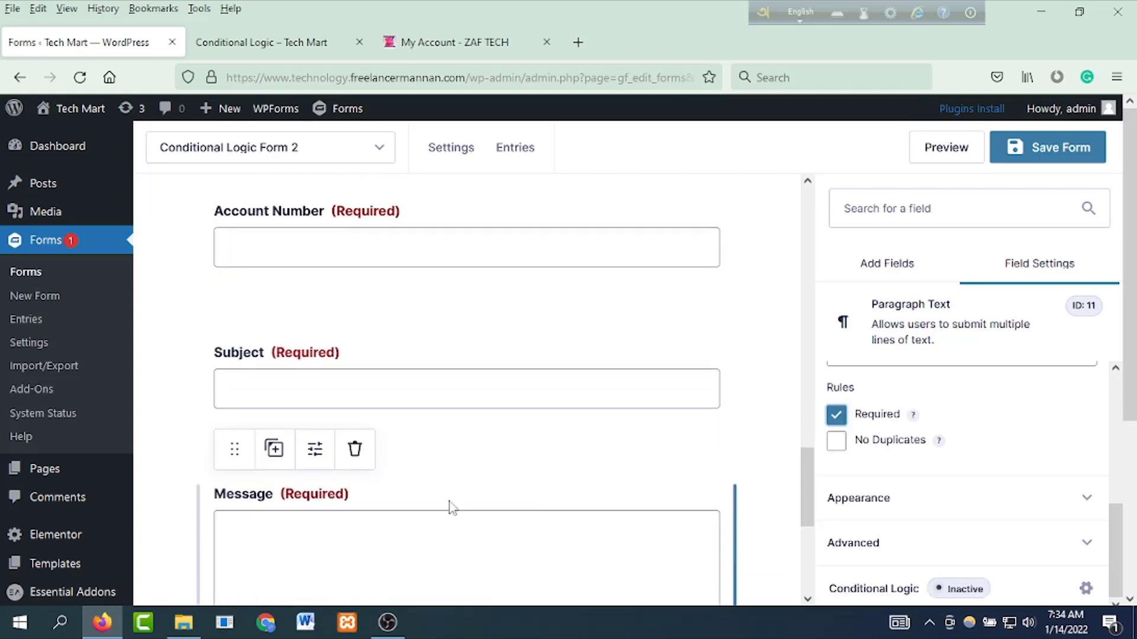
# Step: Add another Section field at the end of the form, below the Billing section's Message field
pyautogui.click(648, 503)
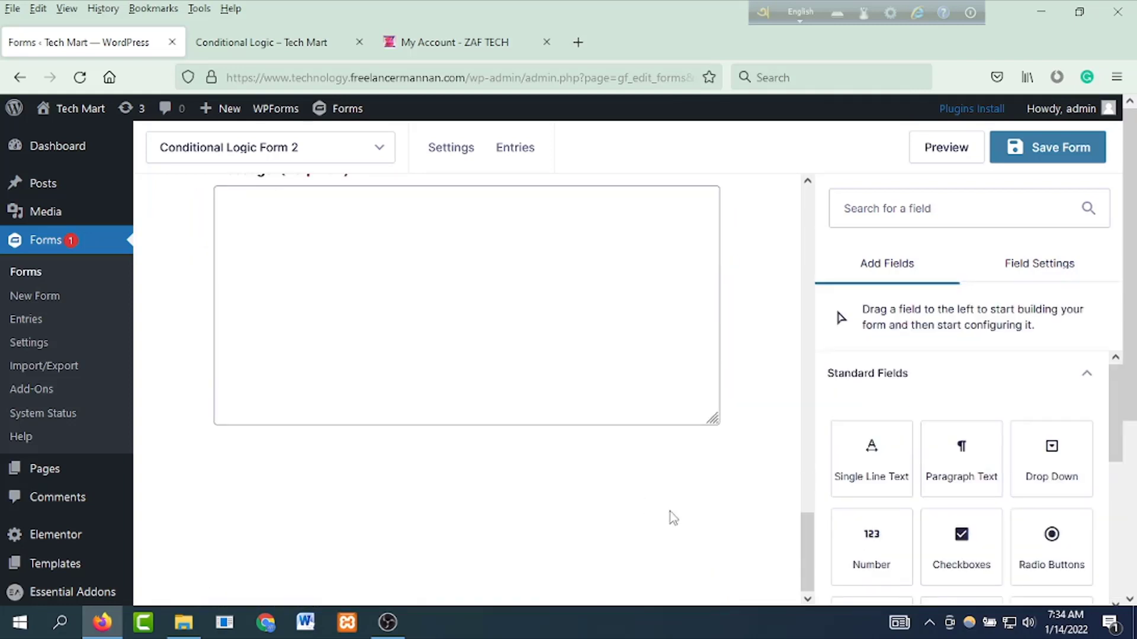
pyautogui.scroll(-3, 959, 491)
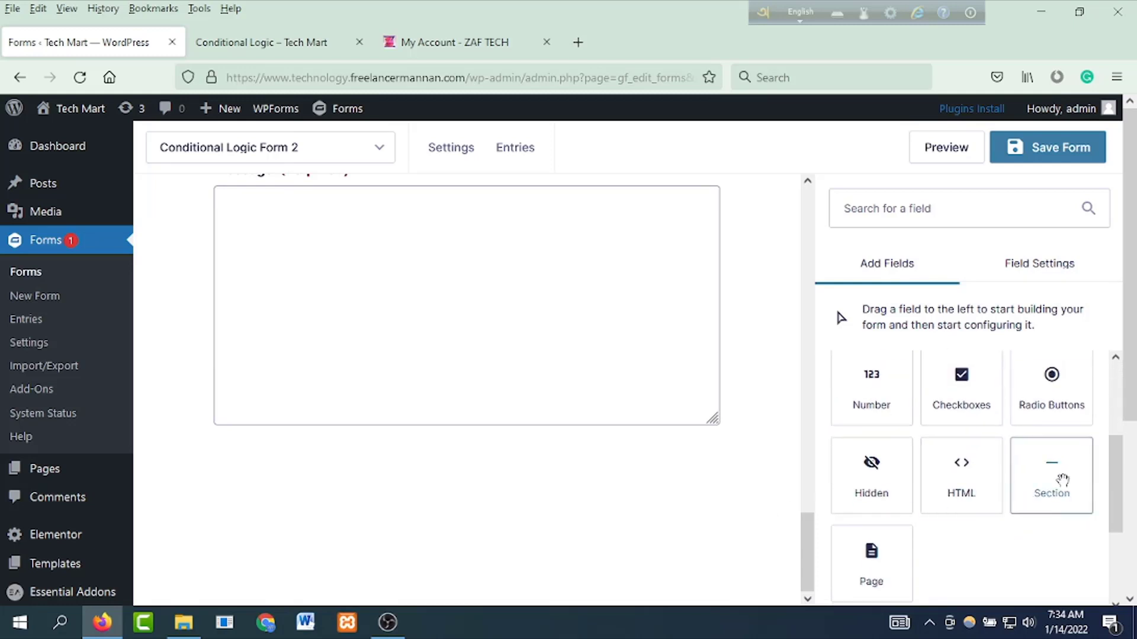
pyautogui.moveTo(1060, 477); pyautogui.dragTo(580, 495)
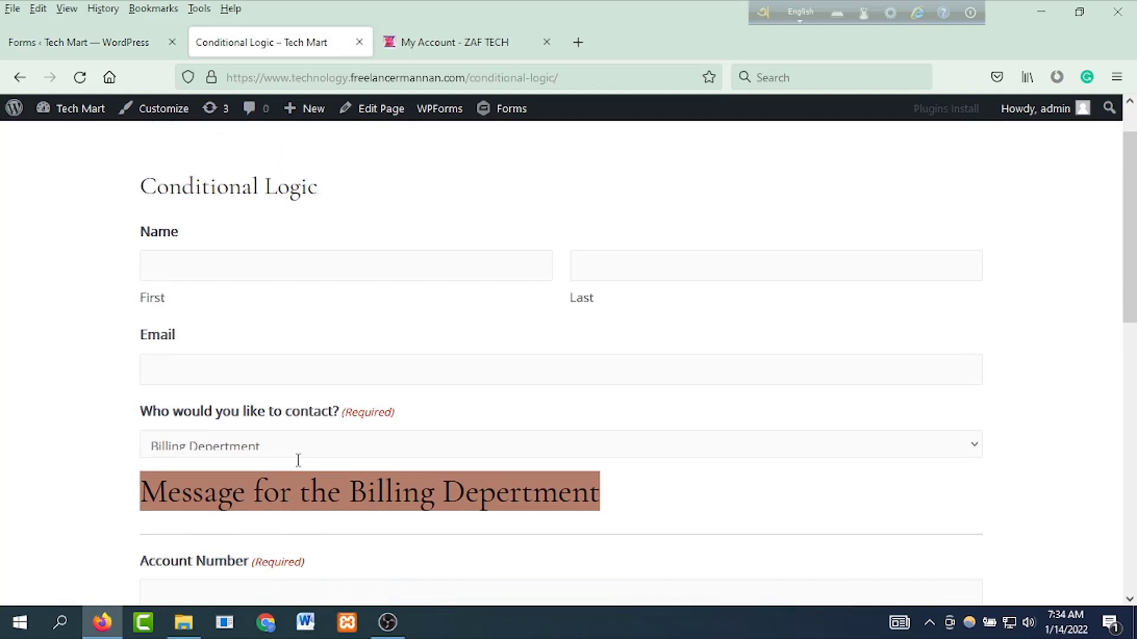
# Step: Copy the Customer Service section heading from the example form and label the new section "Message for the Customer Service Depertment"
pyautogui.scroll(-1, 308, 441)
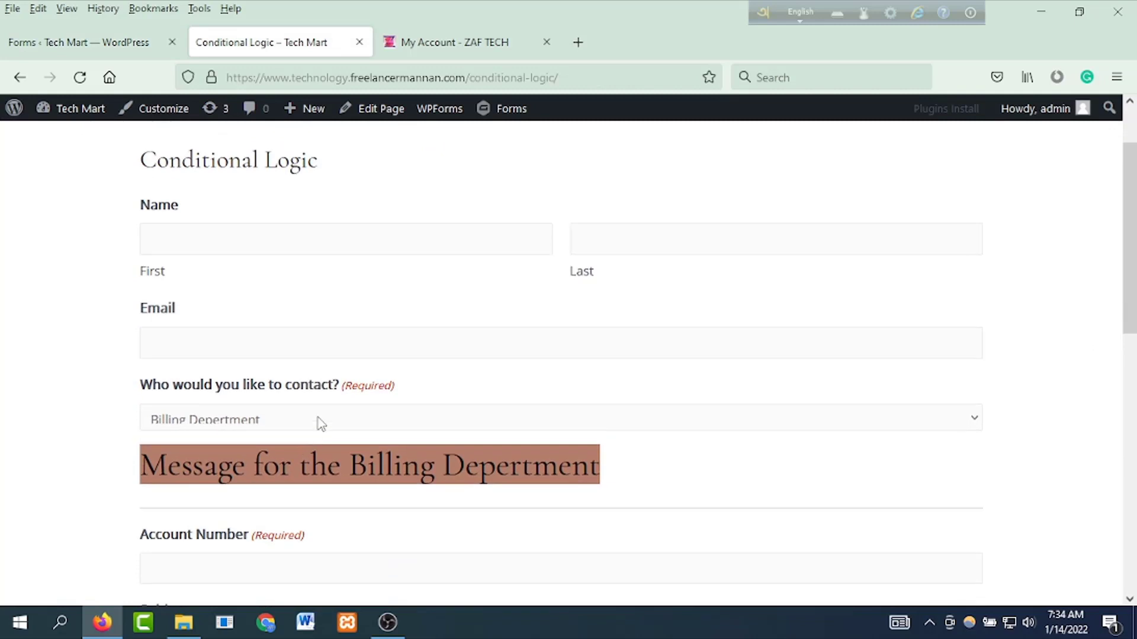
pyautogui.click(318, 419)
pyautogui.click(374, 510)
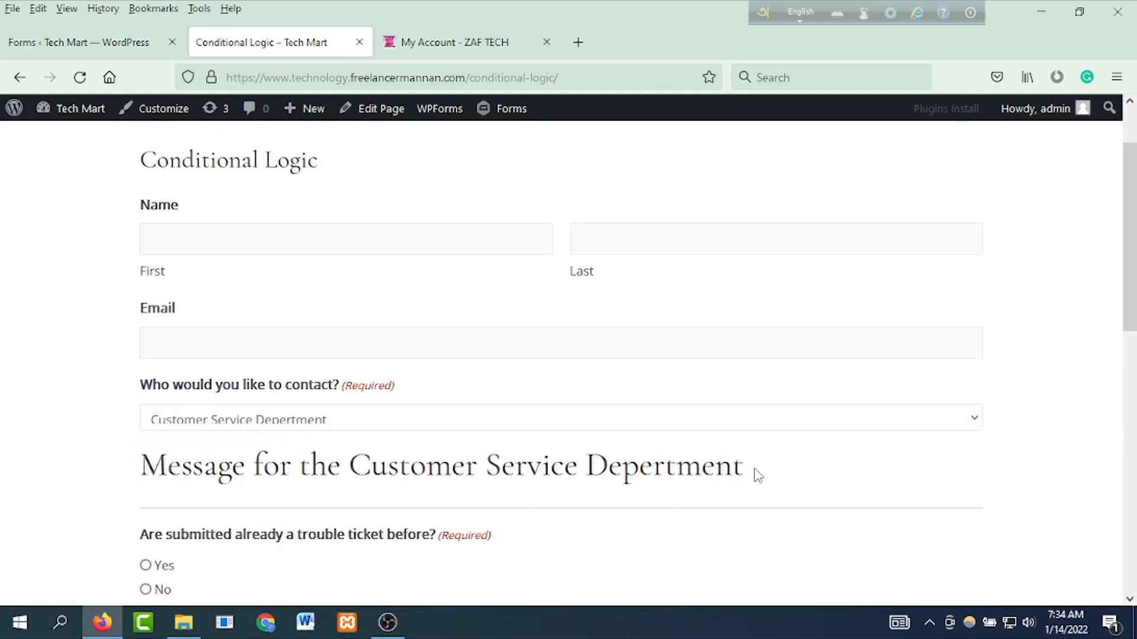
pyautogui.moveTo(755, 469); pyautogui.dragTo(119, 477)
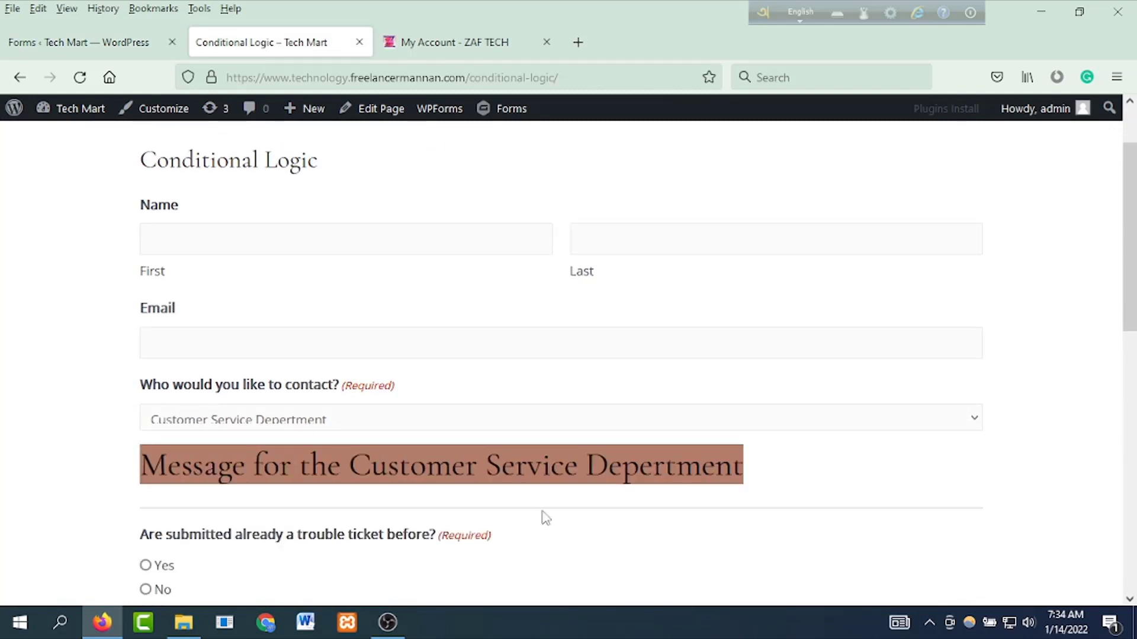
pyautogui.click(182, 47)
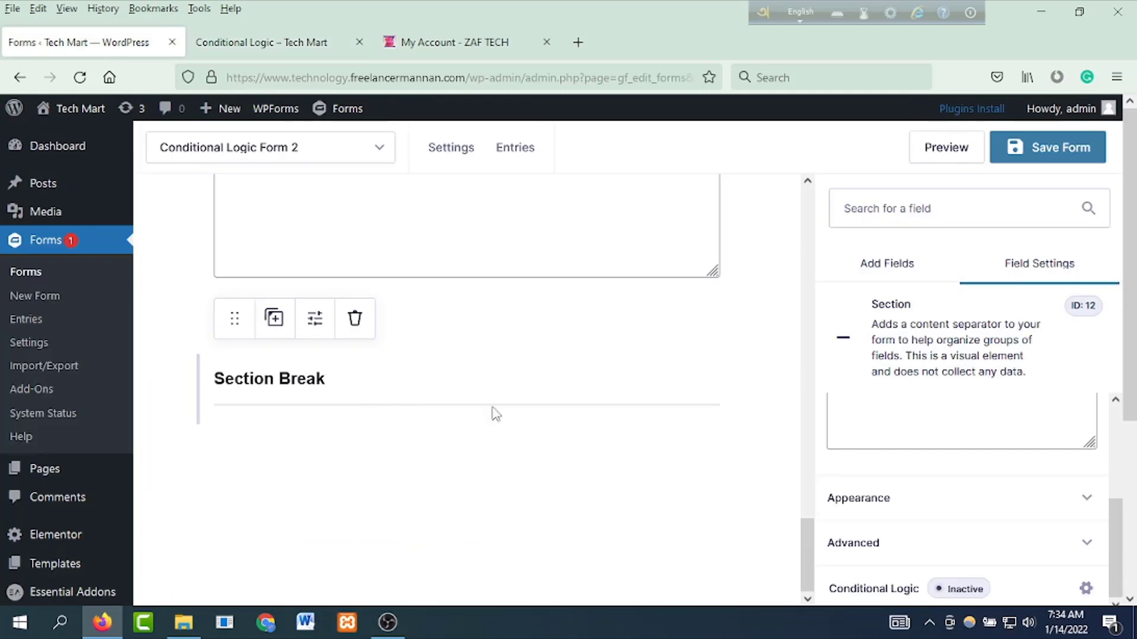
pyautogui.scroll(3, 989, 494)
# Step: Enable conditional logic to show the Customer Service section if "Who would you like to contact?" is Customer Service Depertment, and save the form
pyautogui.click(1097, 548)
pyautogui.click(319, 298)
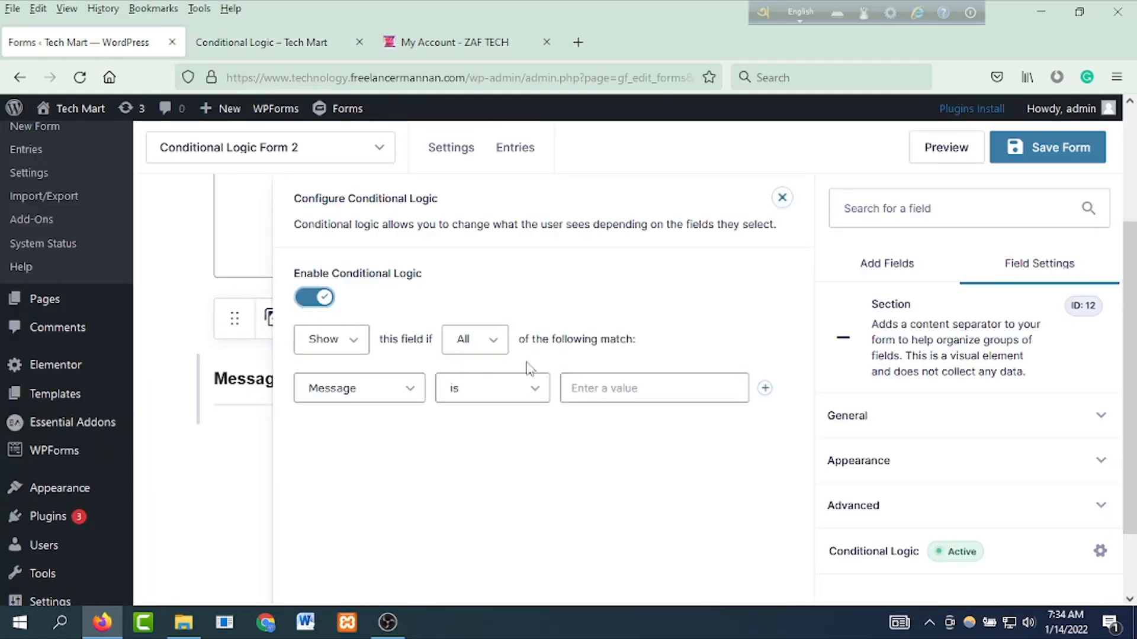
pyautogui.click(399, 389)
pyautogui.click(456, 538)
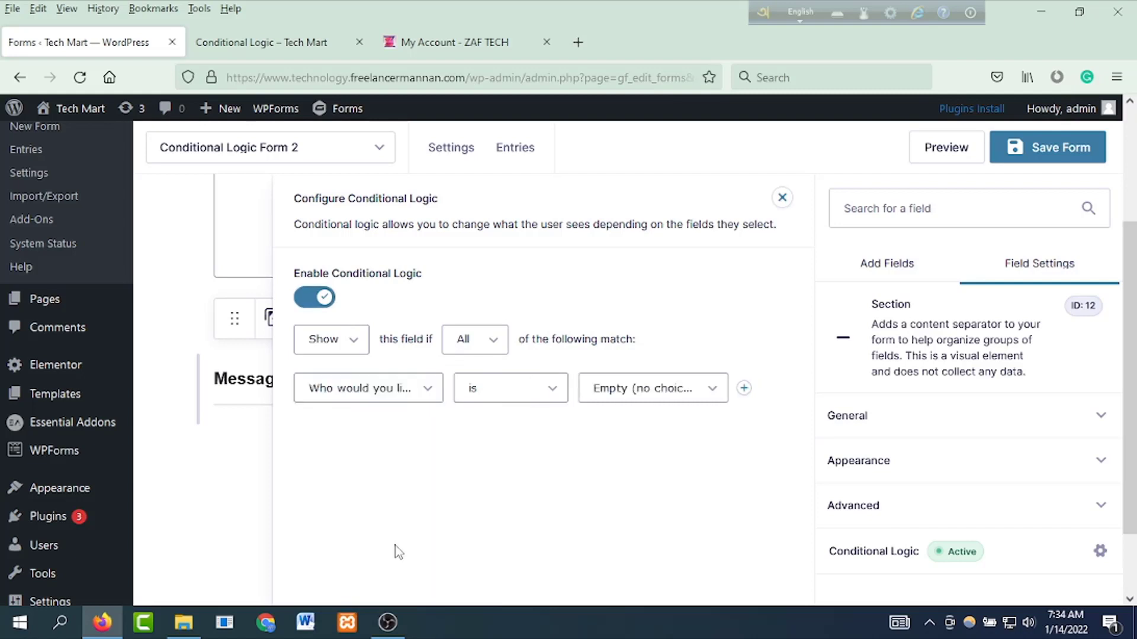
pyautogui.hotkey('alt', 'Down')
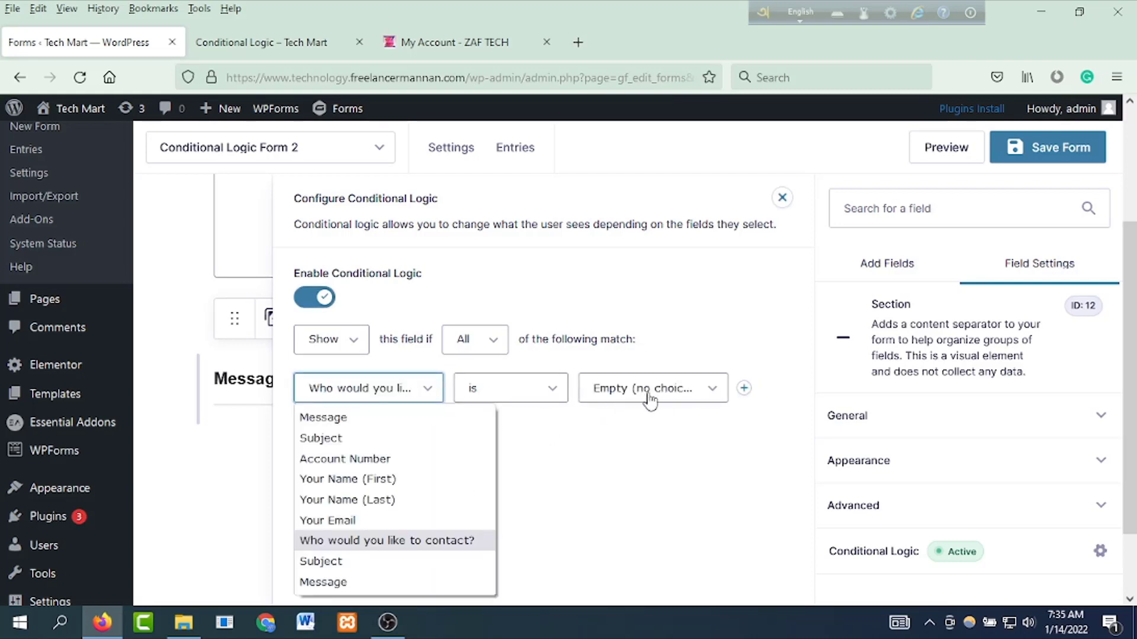
pyautogui.click(704, 393)
pyautogui.click(666, 500)
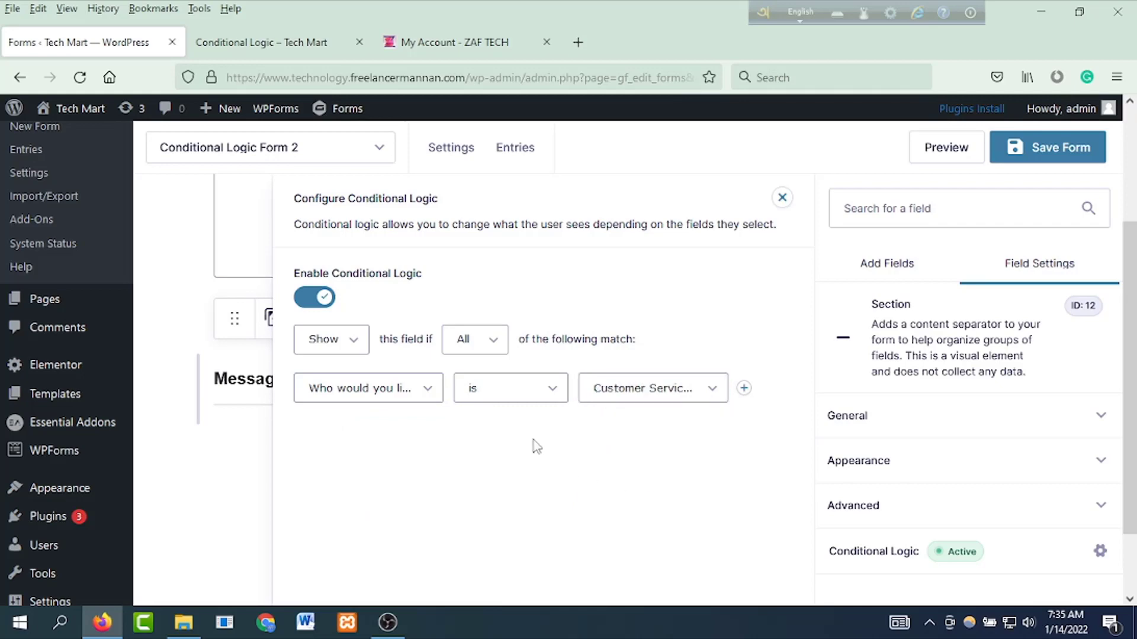
pyautogui.click(1064, 155)
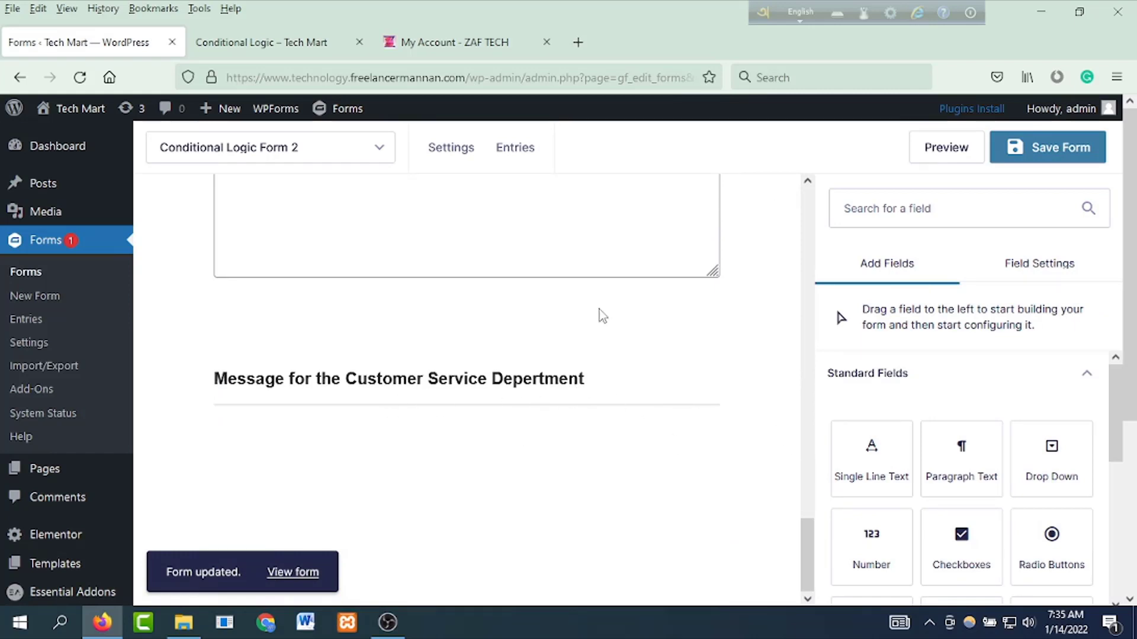
# Step: Add a Radio Buttons field below the Customer Service section heading, labelled "Are you submitted already a trouble ticket before?"
pyautogui.scroll(-3, 1035, 474)
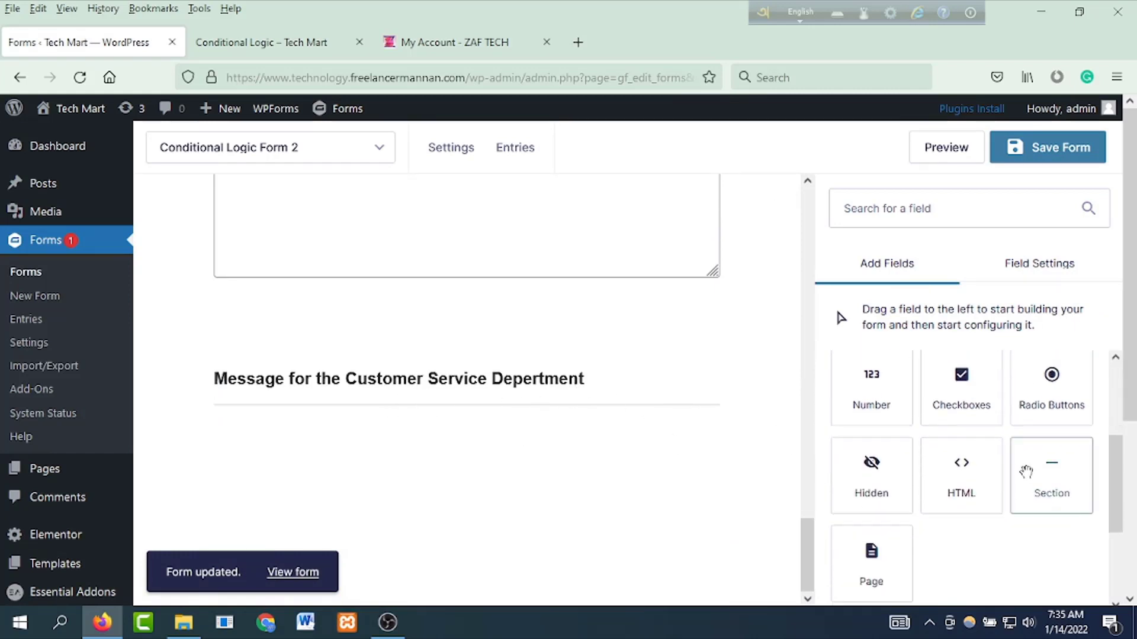
pyautogui.moveTo(1068, 396); pyautogui.dragTo(467, 464)
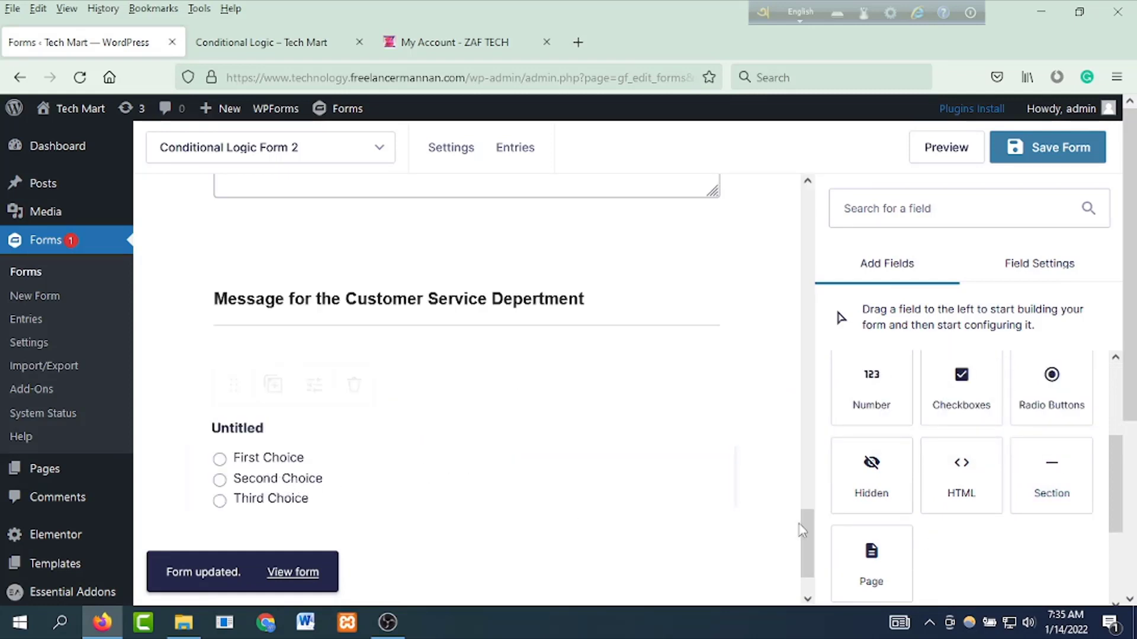
pyautogui.click(268, 479)
pyautogui.hotkey('ctrl', 'Tab')
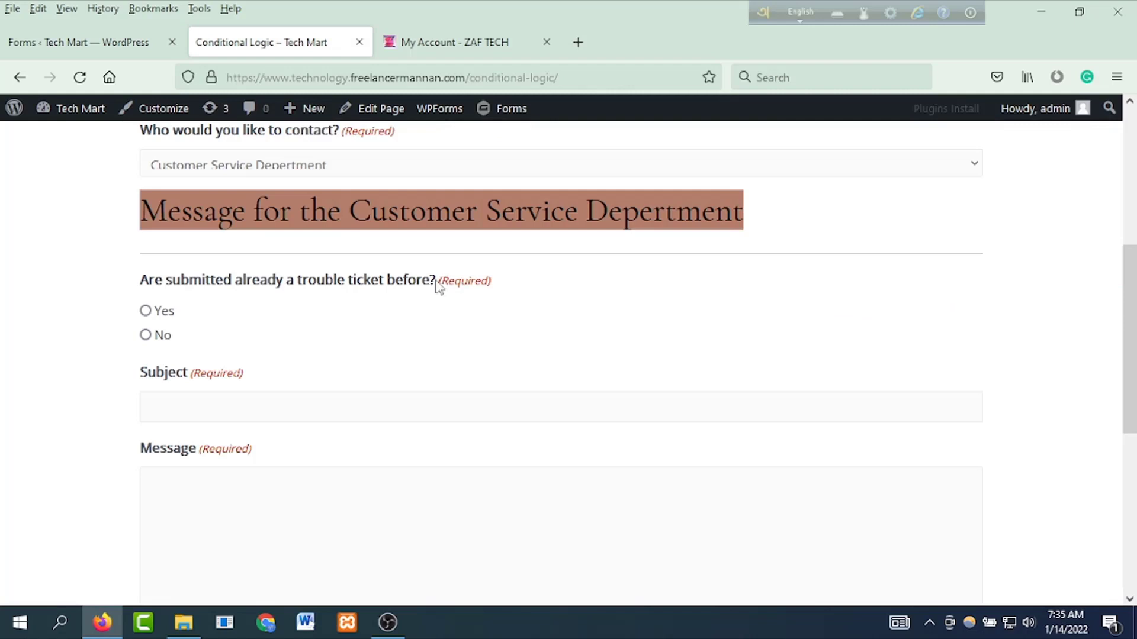
pyautogui.moveTo(437, 283); pyautogui.dragTo(142, 286)
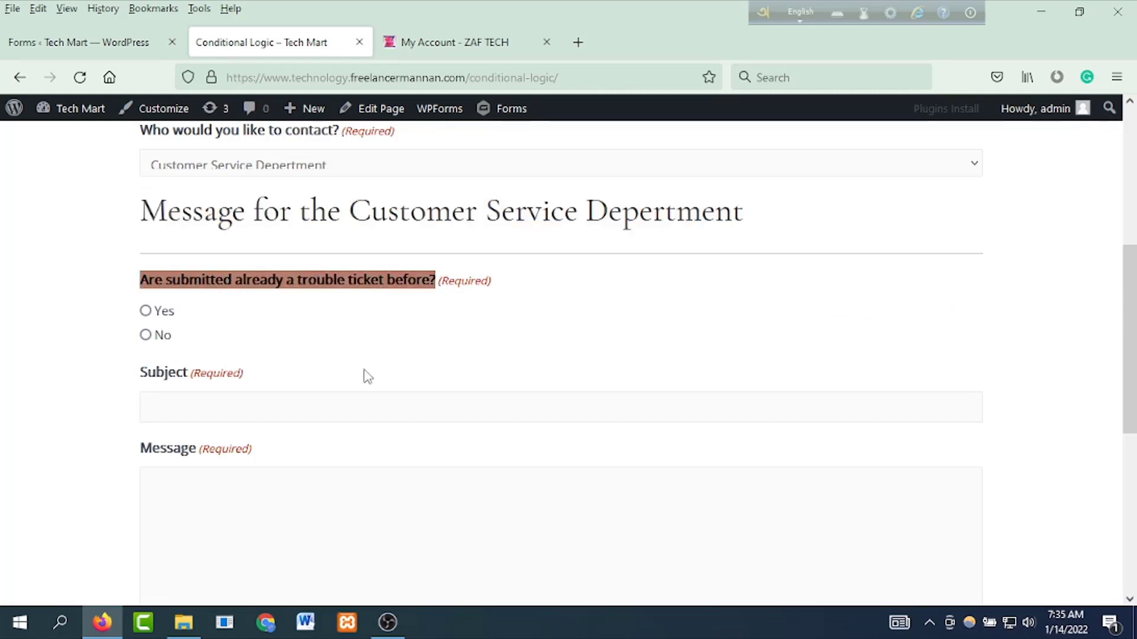
pyautogui.hotkey('ctrl', 'c')
pyautogui.hotkey('ctrl', 'shift', 'Tab')
pyautogui.click(894, 459)
pyautogui.hotkey('ctrl', 'a')
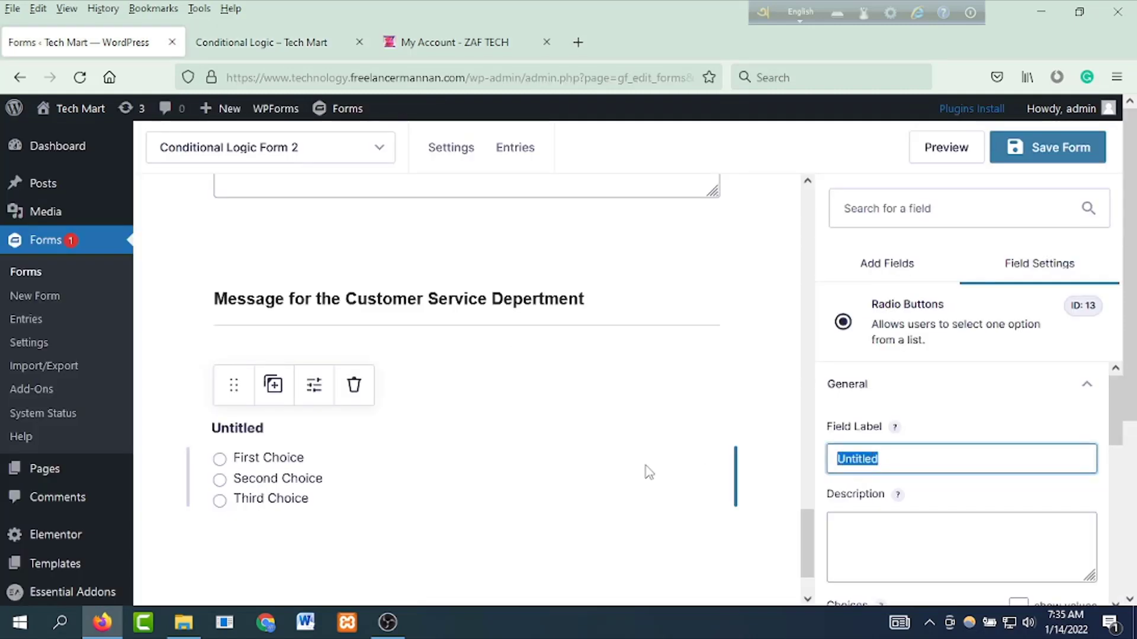
pyautogui.hotkey('ctrl', 'v')
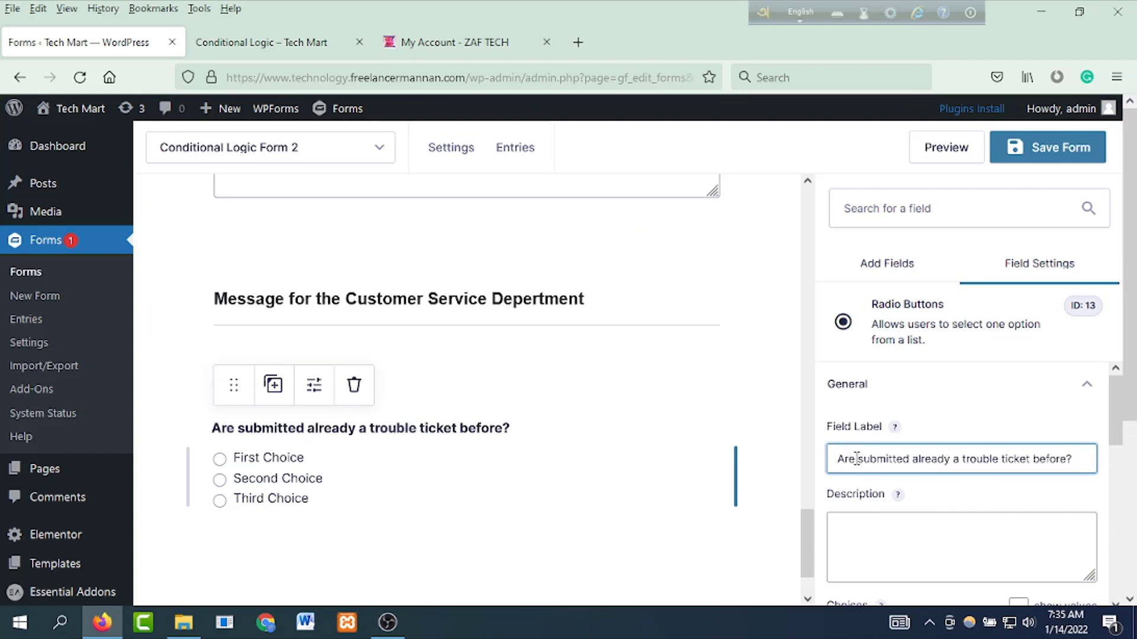
pyautogui.write('you')
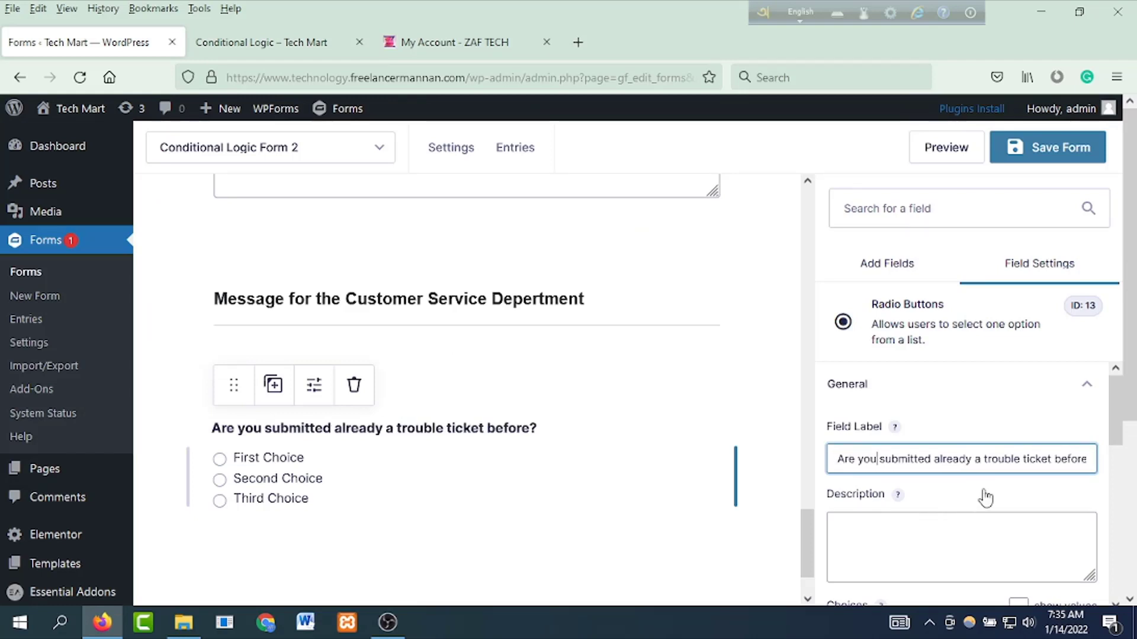
# Step: Set the trouble ticket question's choices to "Yes" and "No", and remove the third choice
pyautogui.scroll(-4, 946, 518)
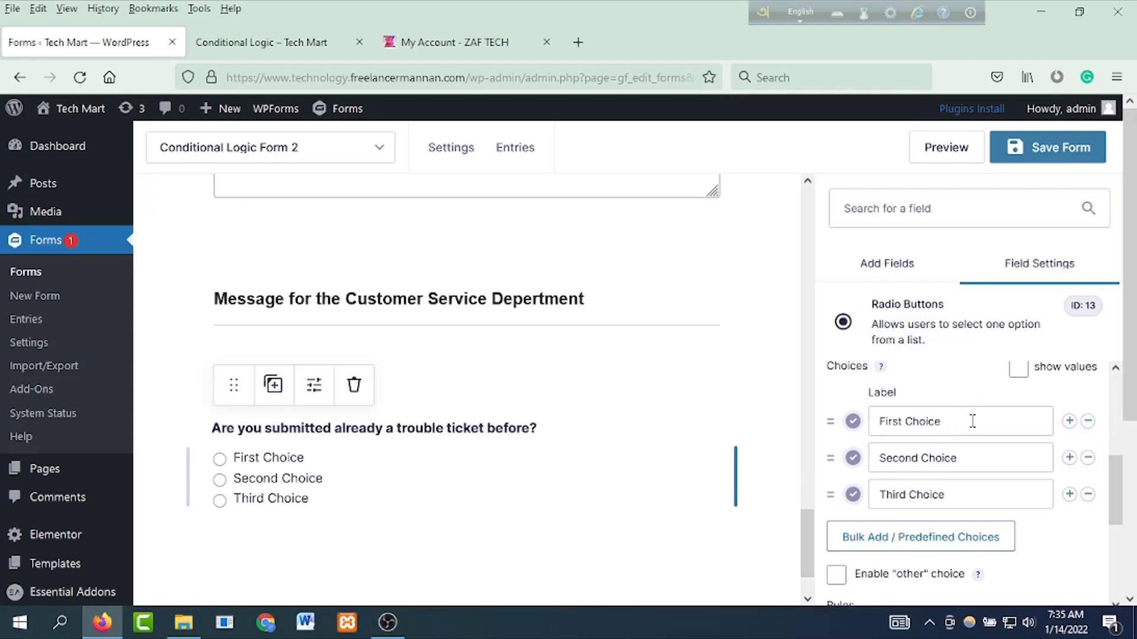
pyautogui.moveTo(972, 421); pyautogui.dragTo(862, 420)
pyautogui.write('Yes')
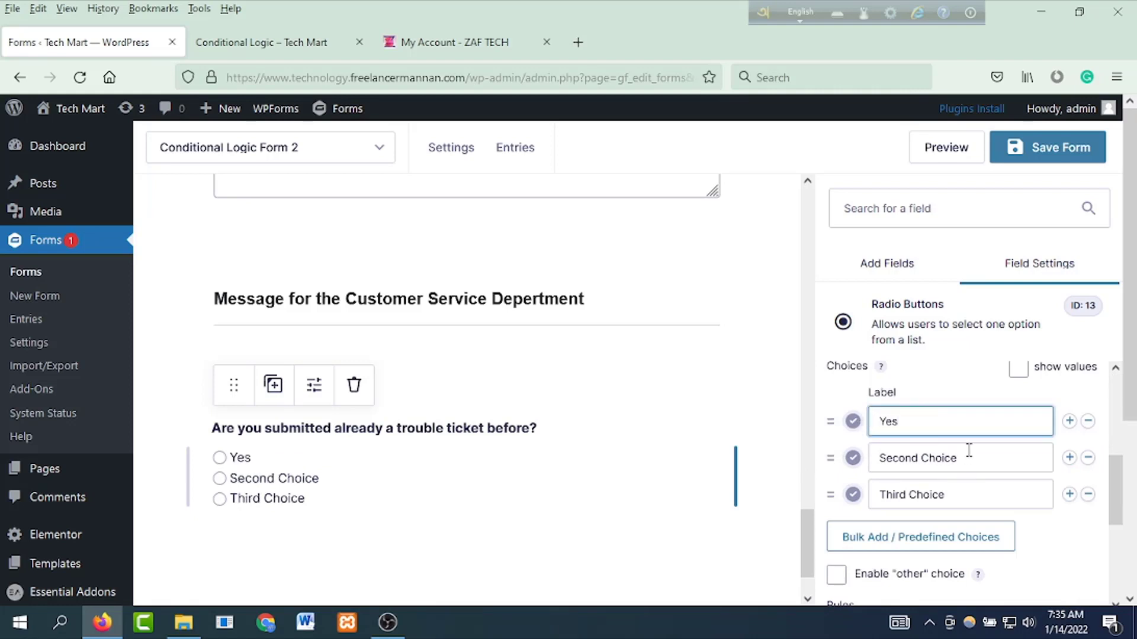
pyautogui.moveTo(968, 450); pyautogui.dragTo(776, 464)
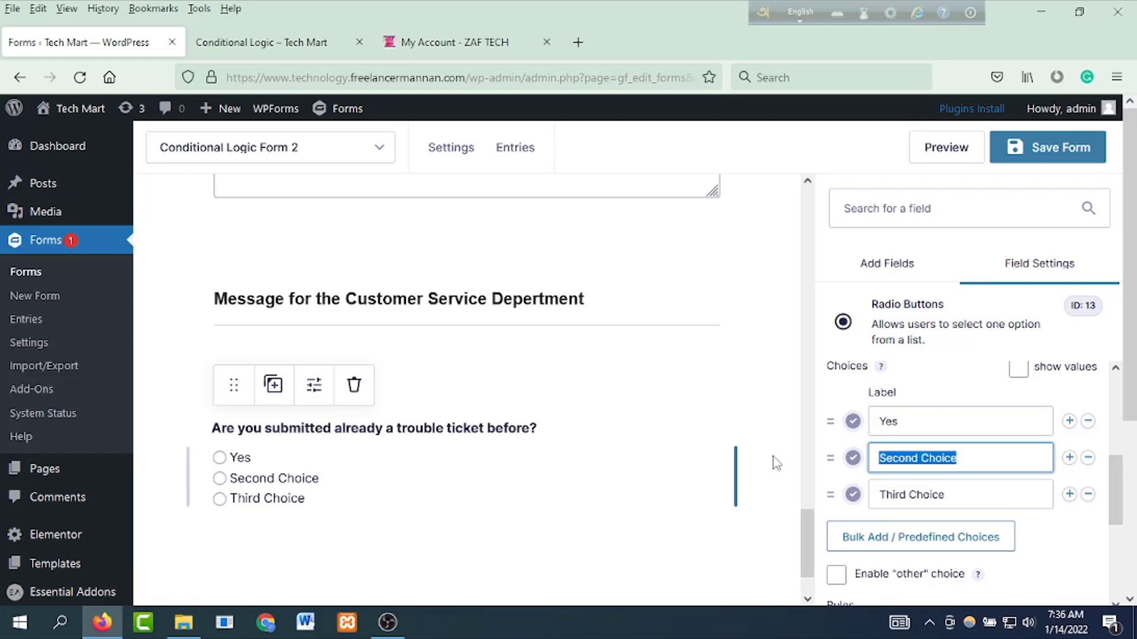
pyautogui.write('No')
pyautogui.click(1087, 495)
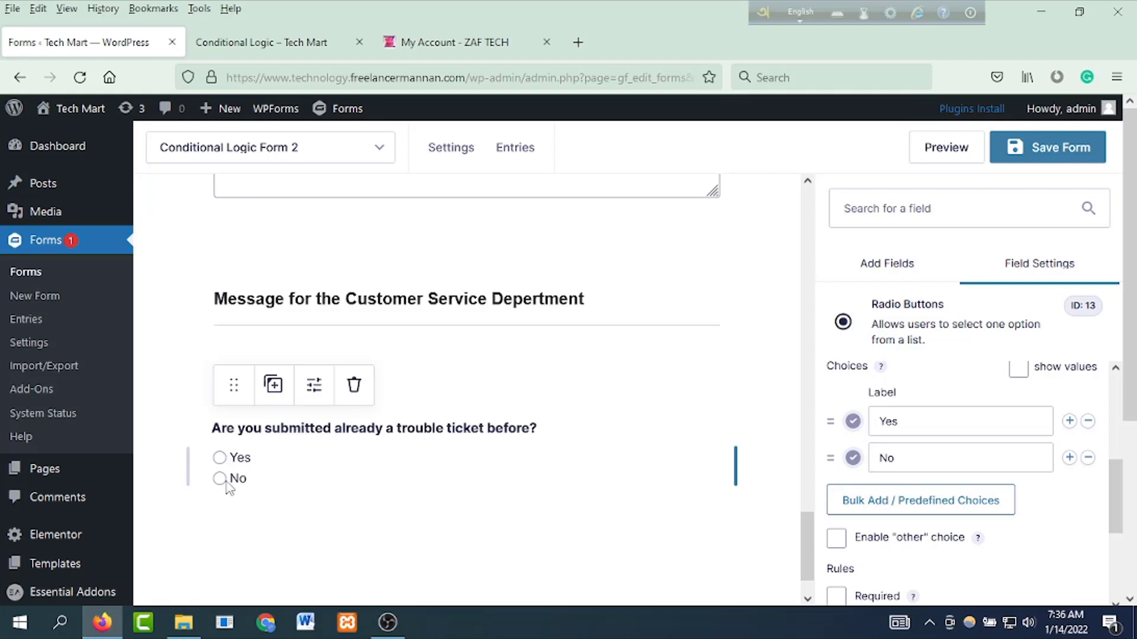
# Step: Add a Single Line Text field below the trouble ticket question in the Customer Service section
pyautogui.scroll(-1, 394, 520)
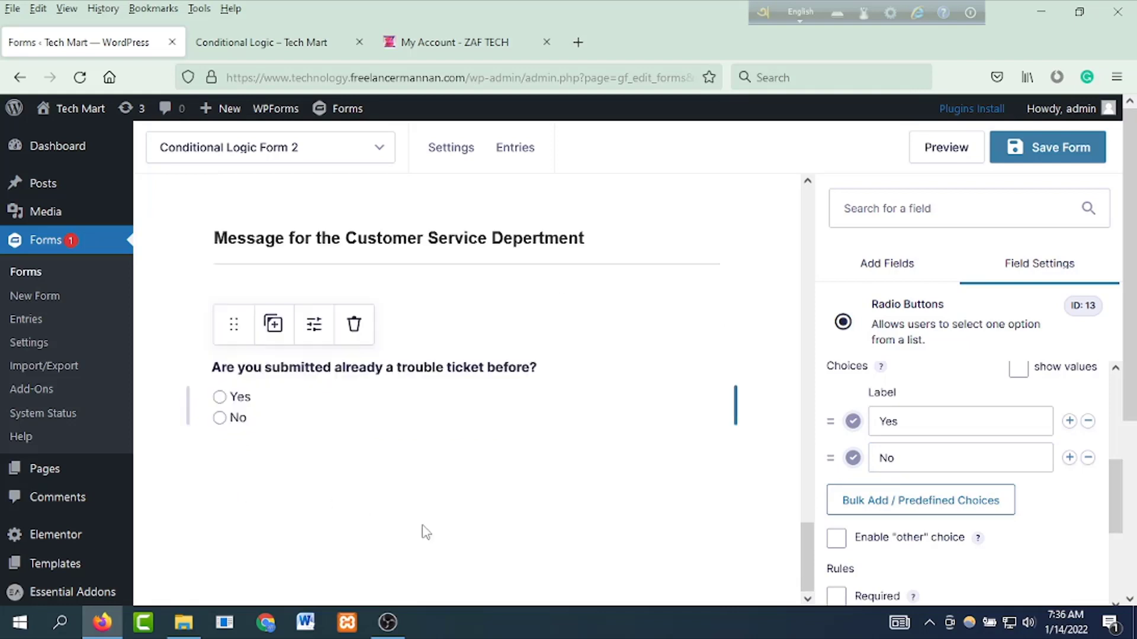
pyautogui.click(427, 525)
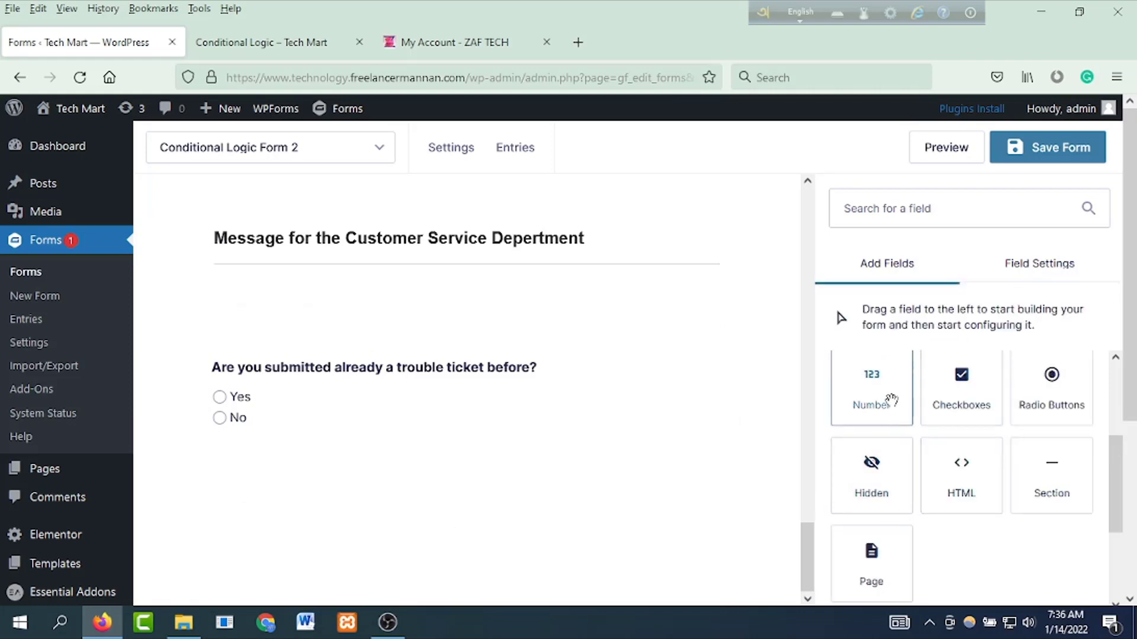
pyautogui.scroll(3, 885, 414)
pyautogui.moveTo(880, 442); pyautogui.dragTo(342, 467)
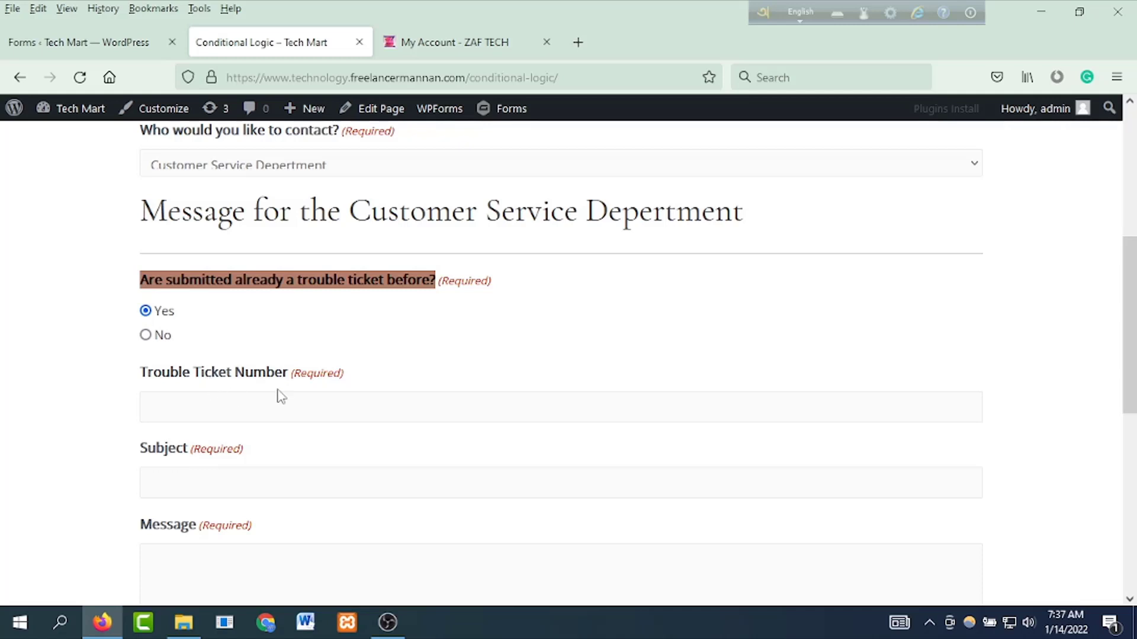
# Step: Check the example form's No choice, then label the new Single Line Text field "Trouble Ticket No" and make it required
pyautogui.click(146, 336)
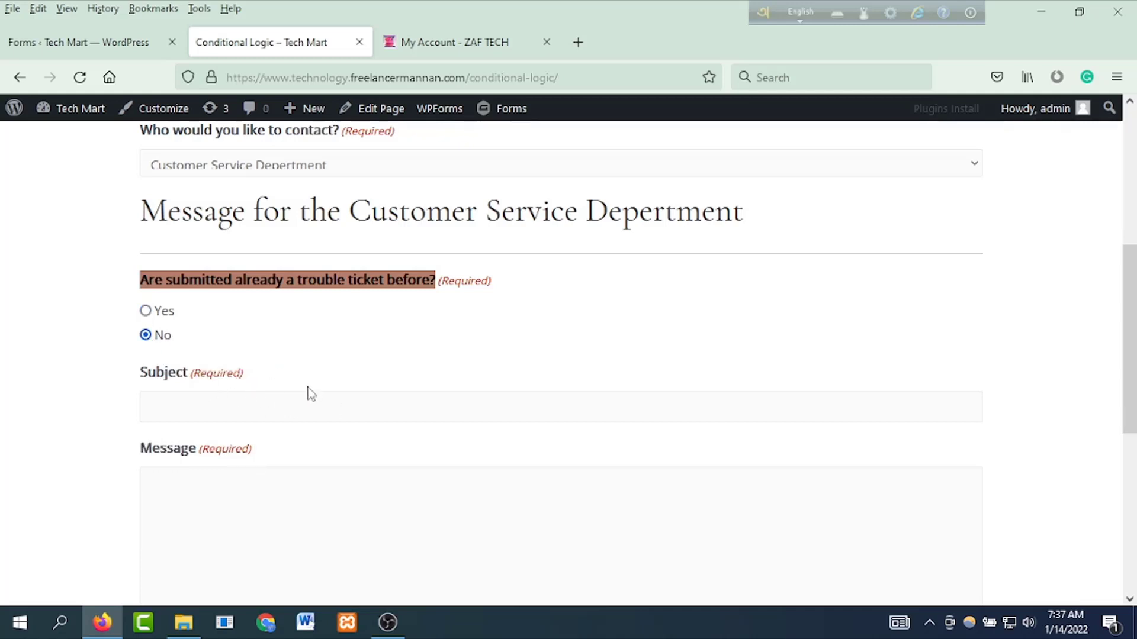
pyautogui.scroll(-4, 297, 474)
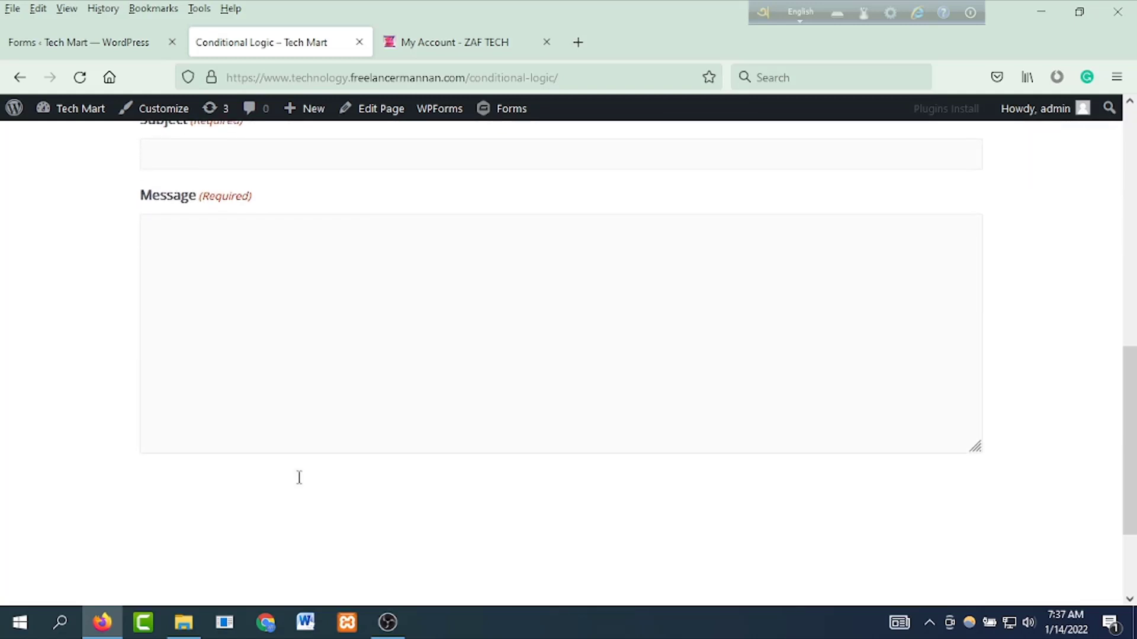
pyautogui.scroll(4, 308, 468)
pyautogui.hotkey('ctrl', 'shift', 'Tab')
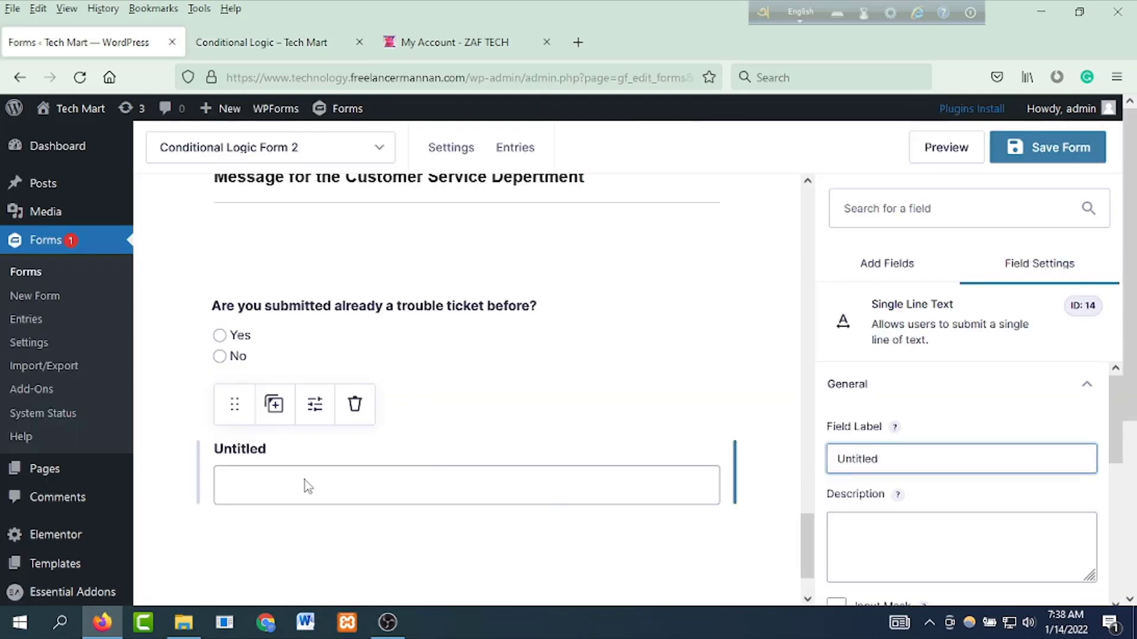
pyautogui.doubleClick(870, 456)
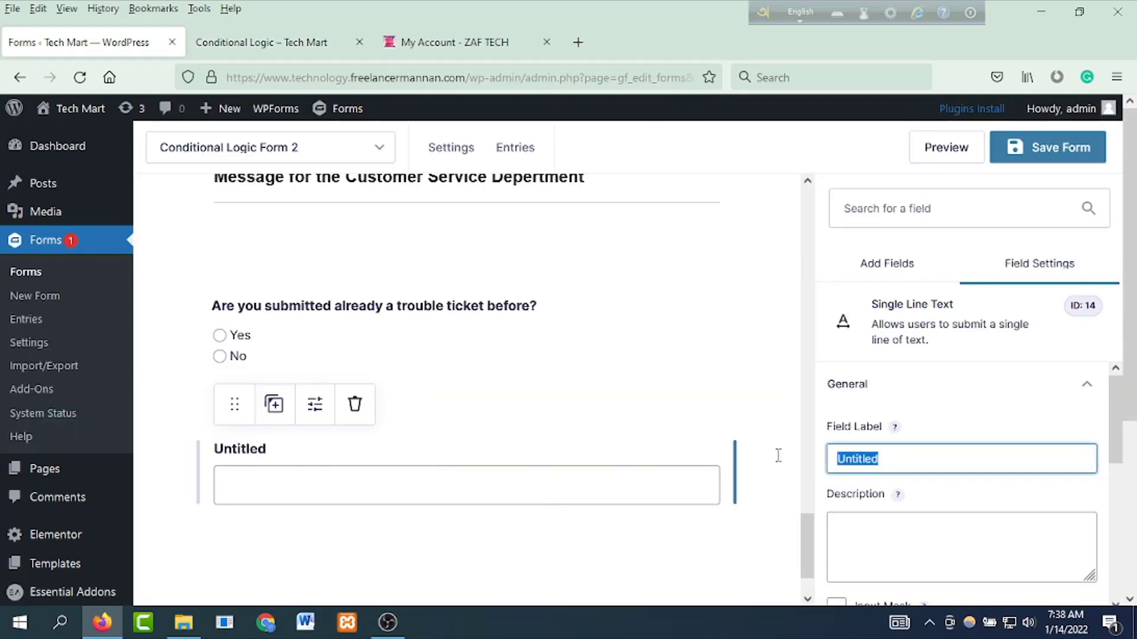
pyautogui.write('T')
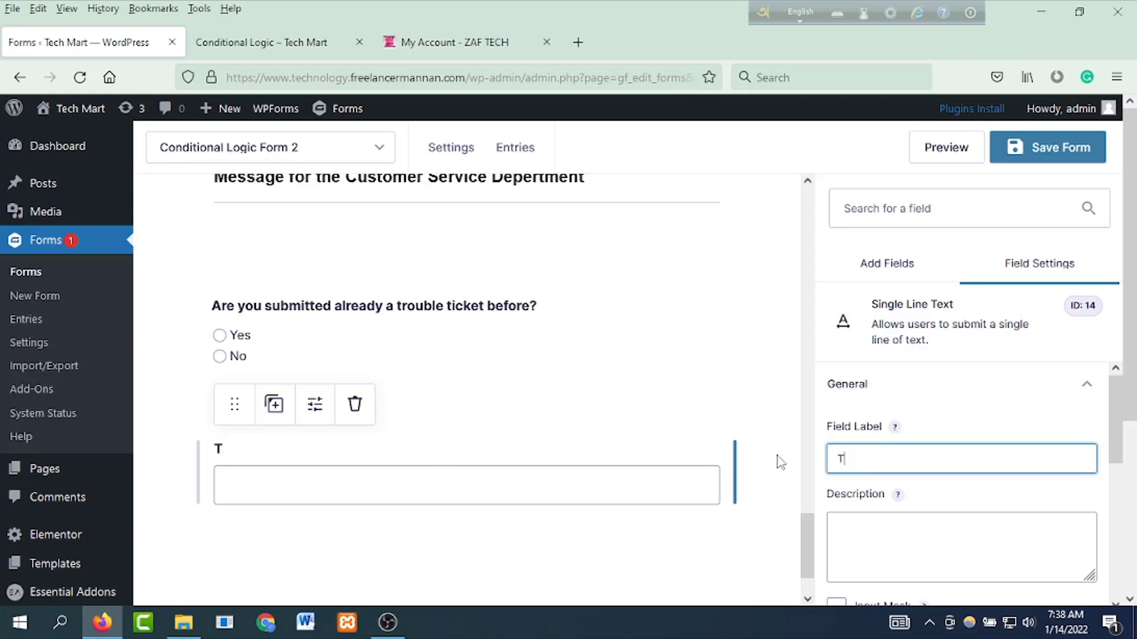
pyautogui.write('rouble Ticket No')
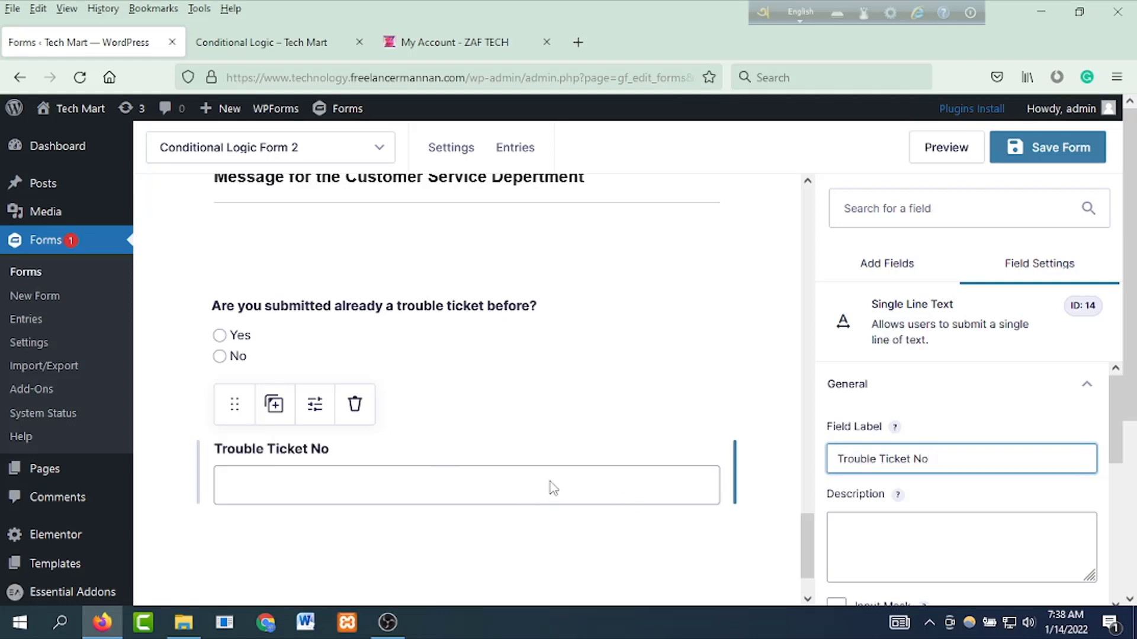
pyautogui.scroll(-5, 946, 495)
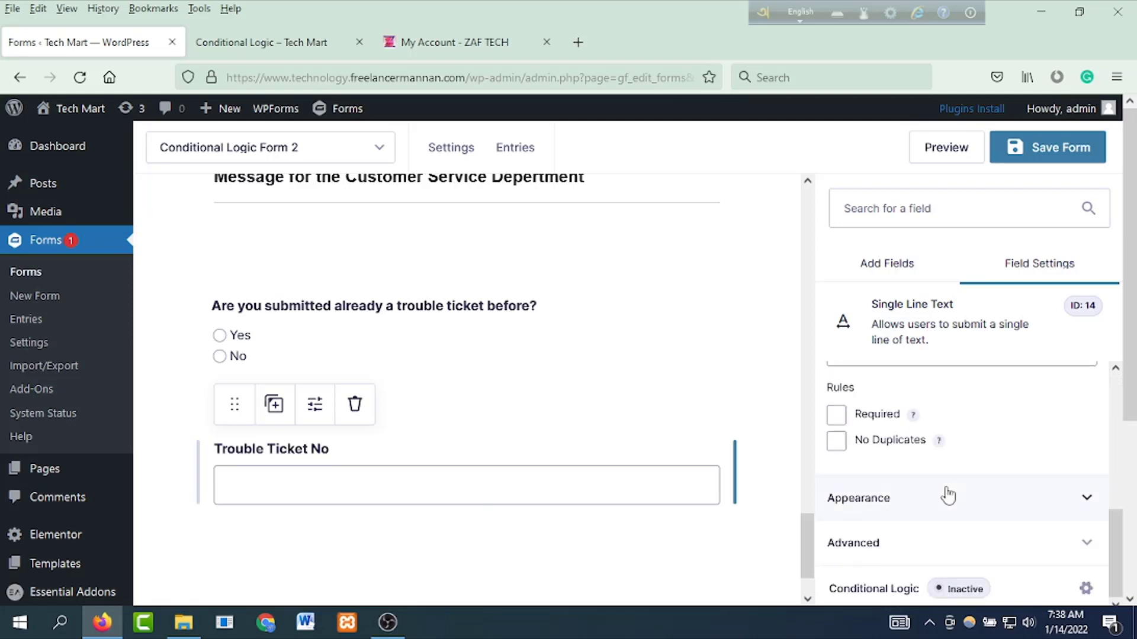
pyautogui.click(835, 415)
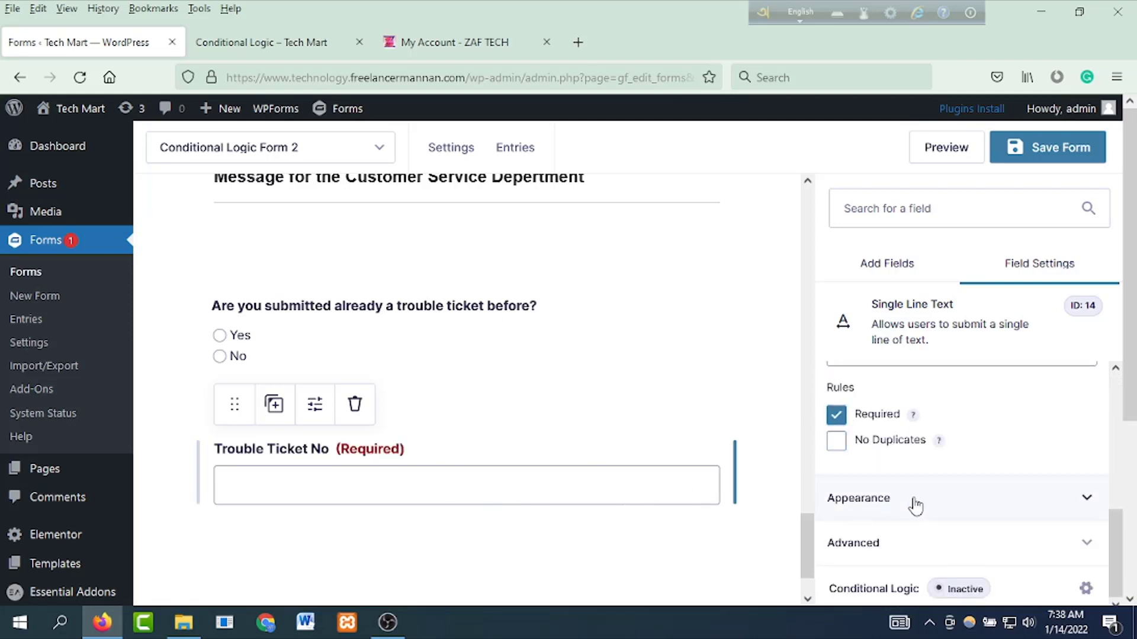
# Step: Enable conditional logic on Trouble Ticket No to show it when the trouble ticket question is Yes, and save the form
pyautogui.scroll(-3, 923, 504)
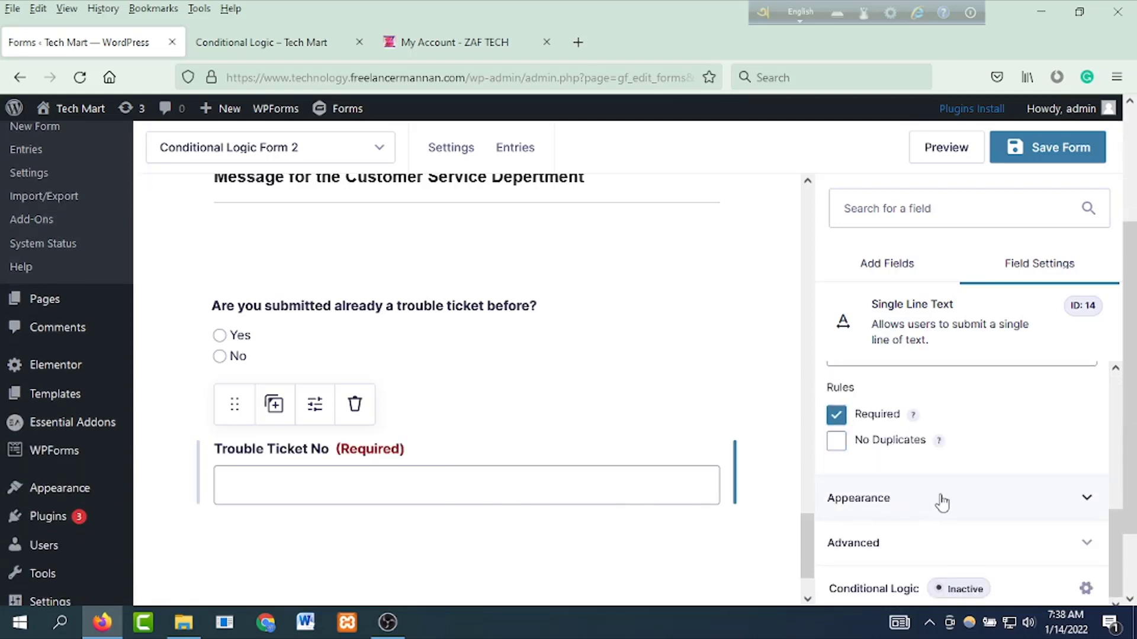
pyautogui.click(1085, 589)
pyautogui.click(323, 298)
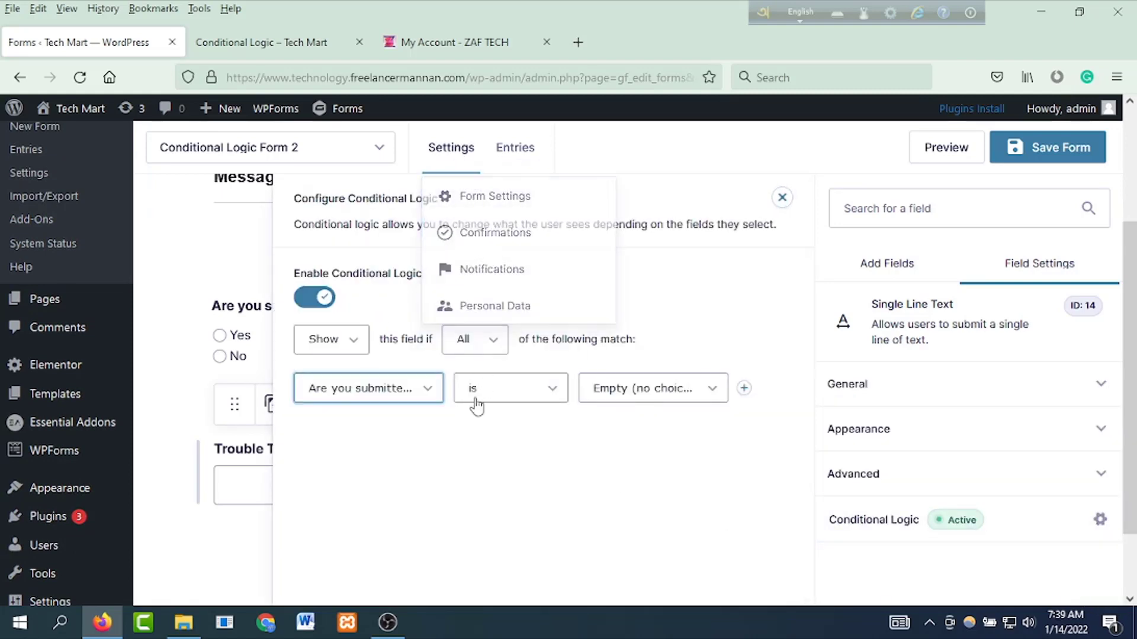
pyautogui.click(431, 398)
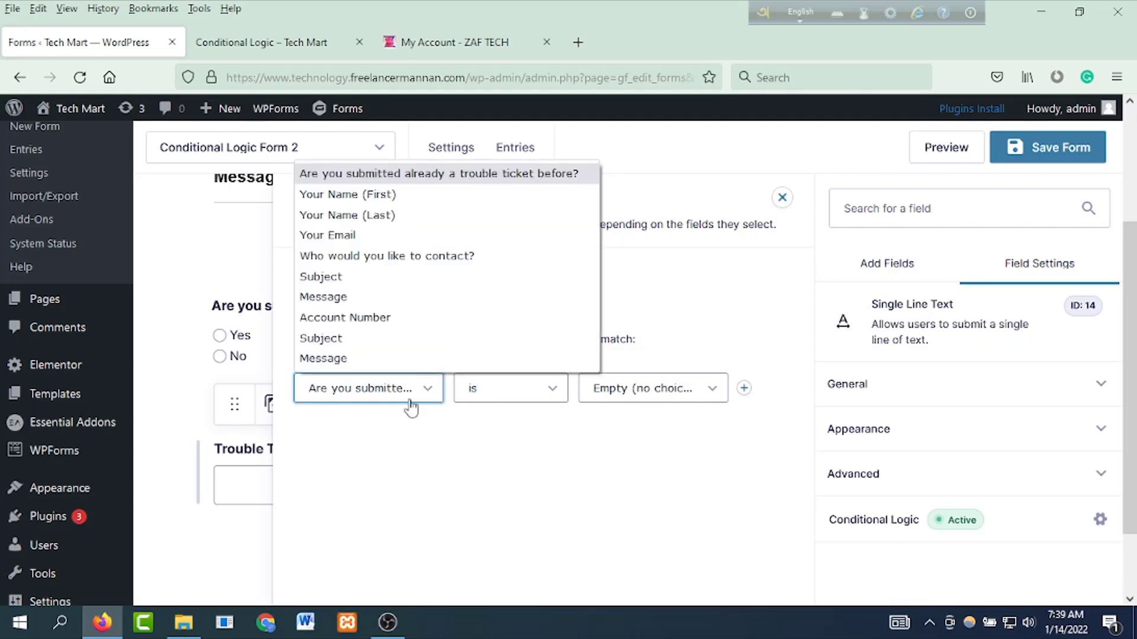
pyautogui.click(450, 169)
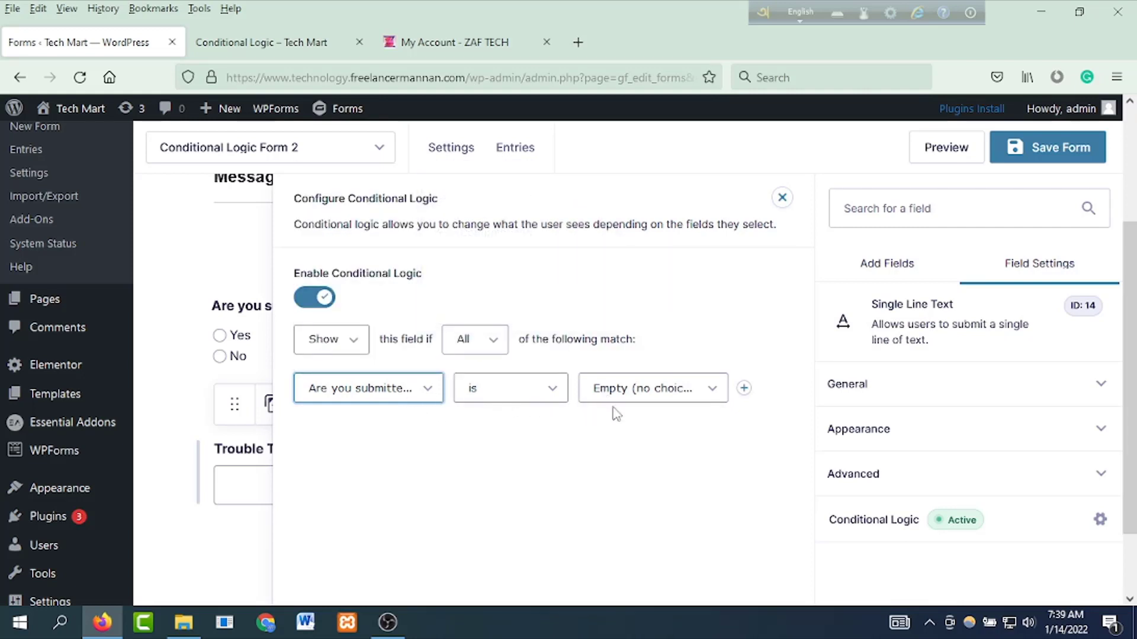
pyautogui.click(675, 398)
pyautogui.click(625, 441)
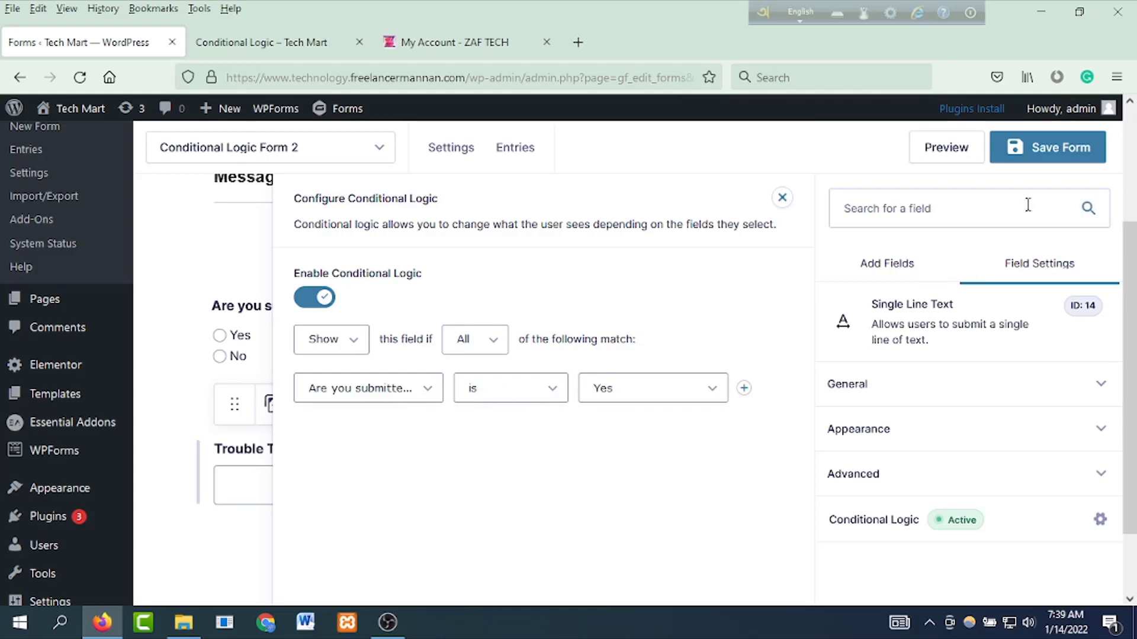
pyautogui.click(1049, 153)
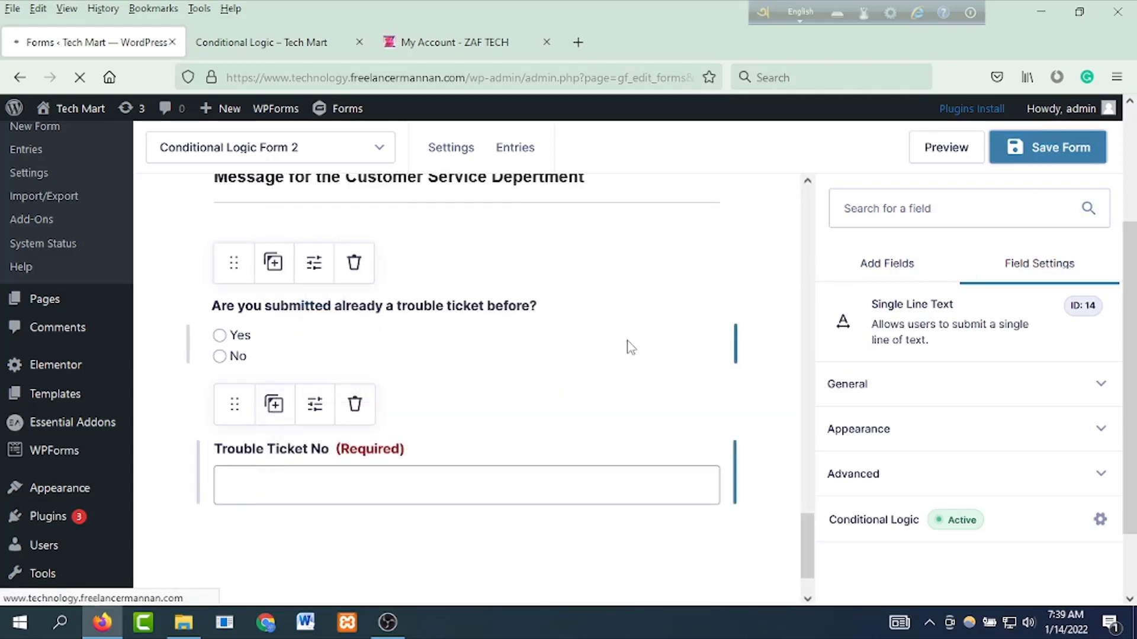
# Step: Add a Single Line Text field and a Paragraph Text field below Trouble Ticket No in the Customer Service section
pyautogui.scroll(-15, 553, 426)
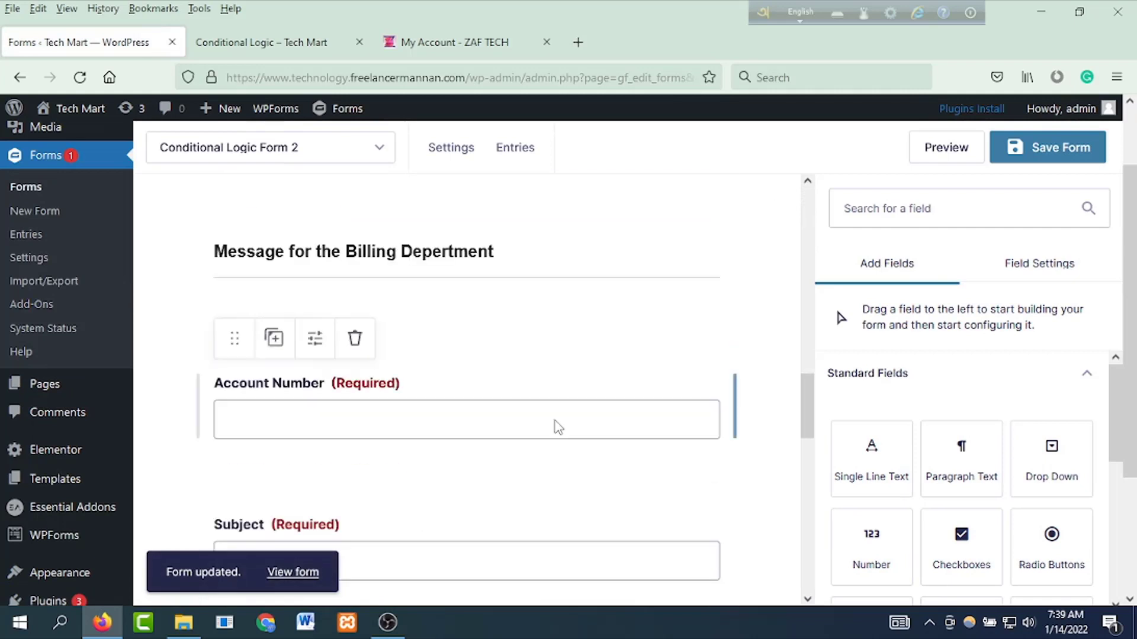
pyautogui.scroll(-2, 558, 427)
pyautogui.moveTo(871, 467); pyautogui.dragTo(462, 471)
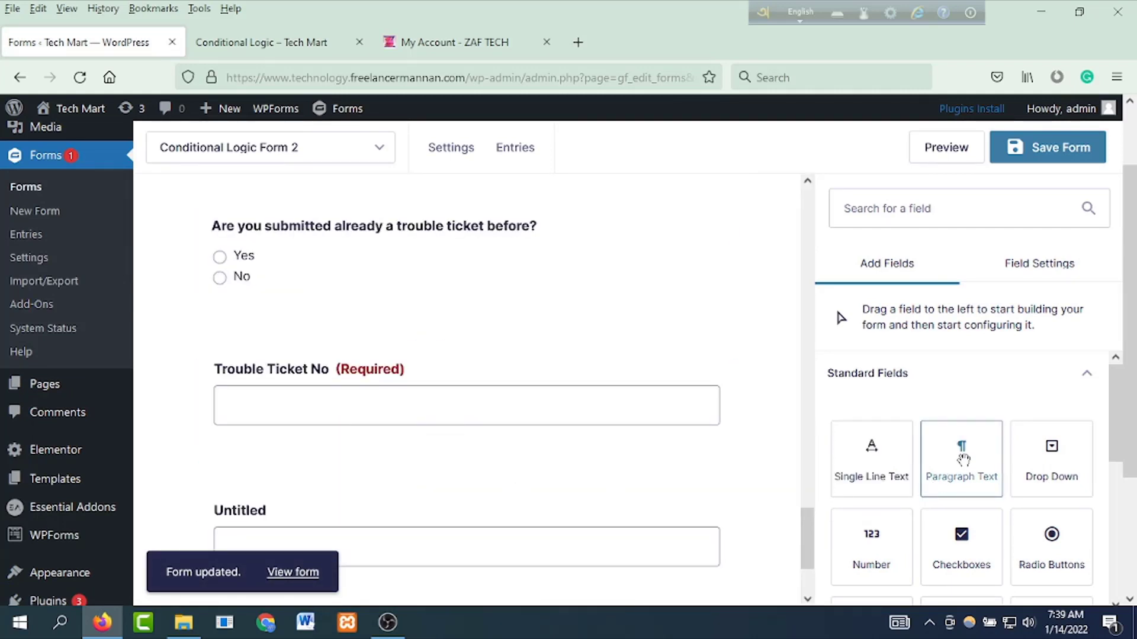
pyautogui.moveTo(964, 460); pyautogui.dragTo(386, 461)
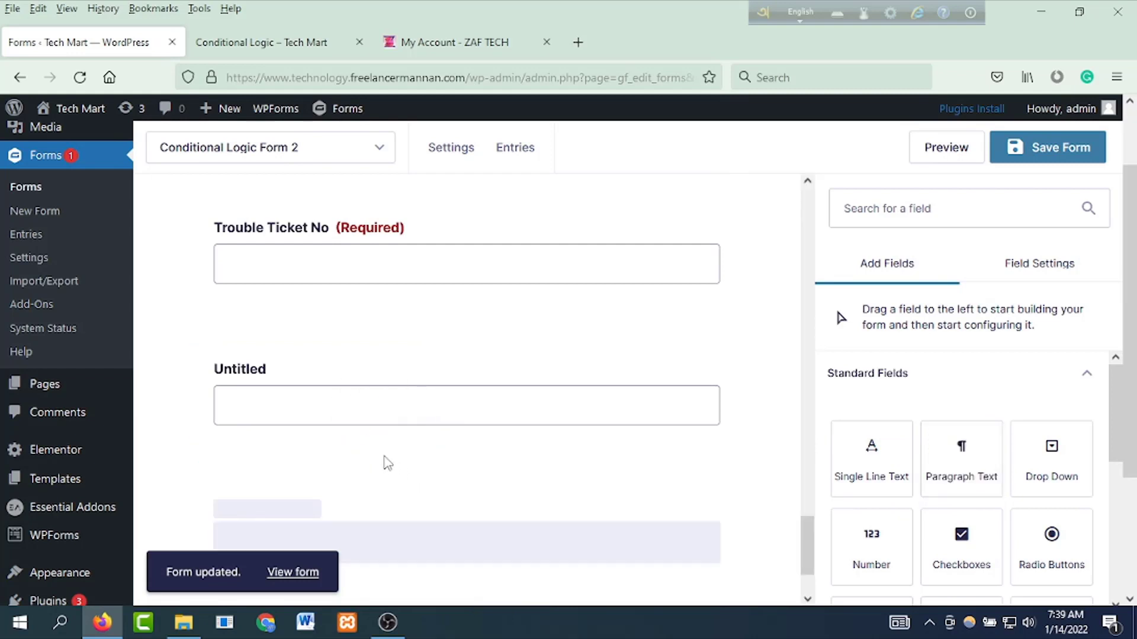
# Step: Label the new Single Line Text field below Trouble Ticket No "Subject" and make it required
pyautogui.click(316, 417)
pyautogui.moveTo(882, 457); pyautogui.dragTo(755, 459)
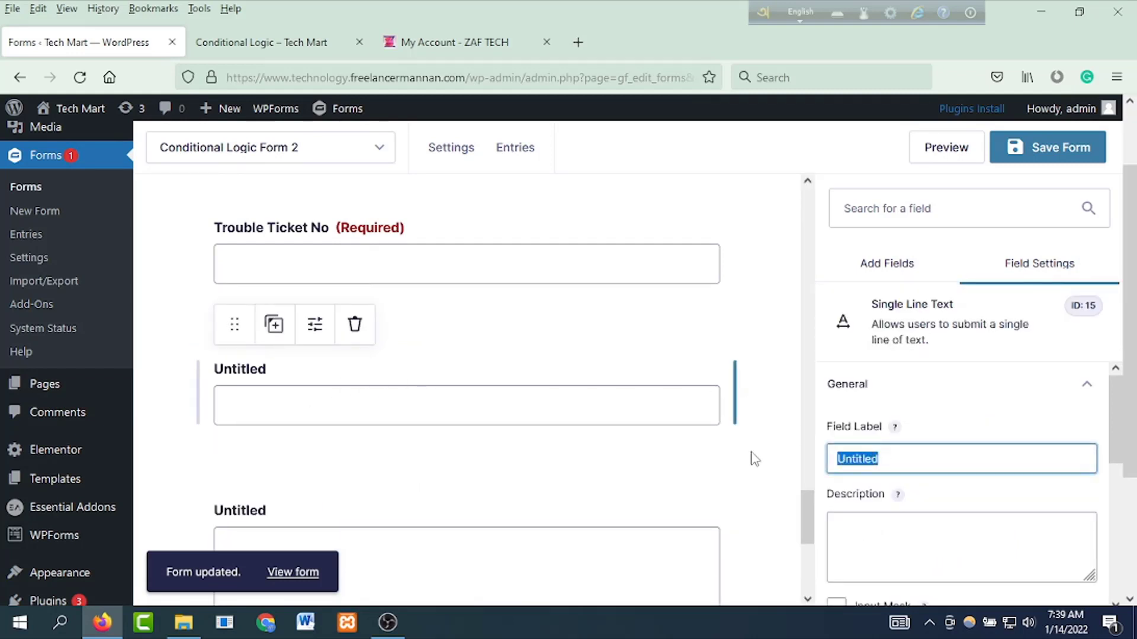
pyautogui.write('Subject')
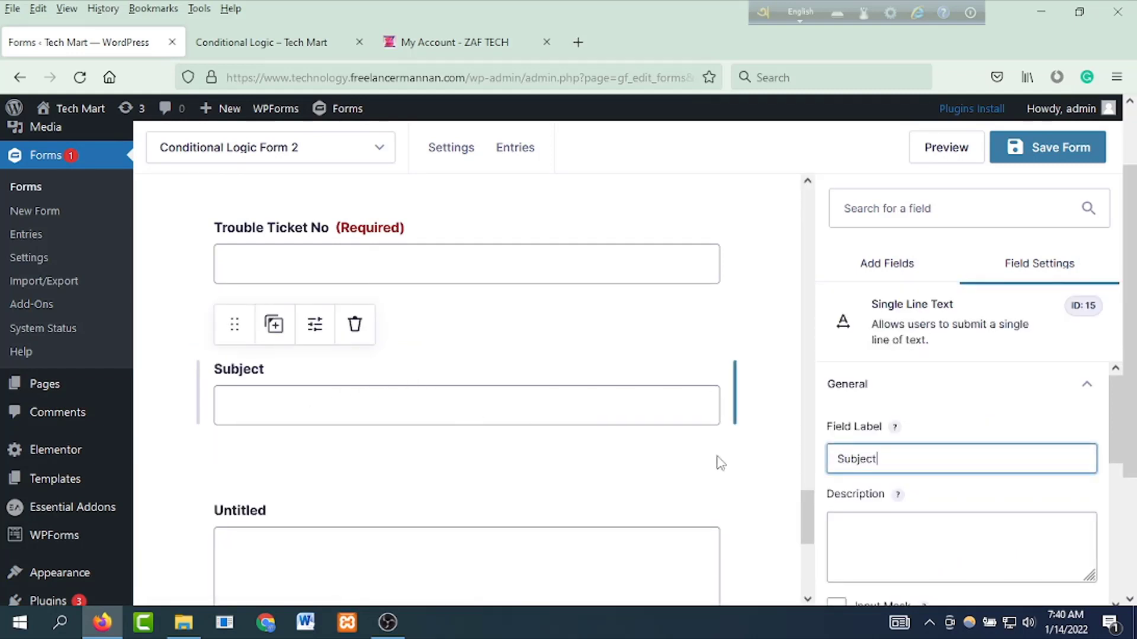
pyautogui.scroll(-5, 934, 520)
pyautogui.click(836, 495)
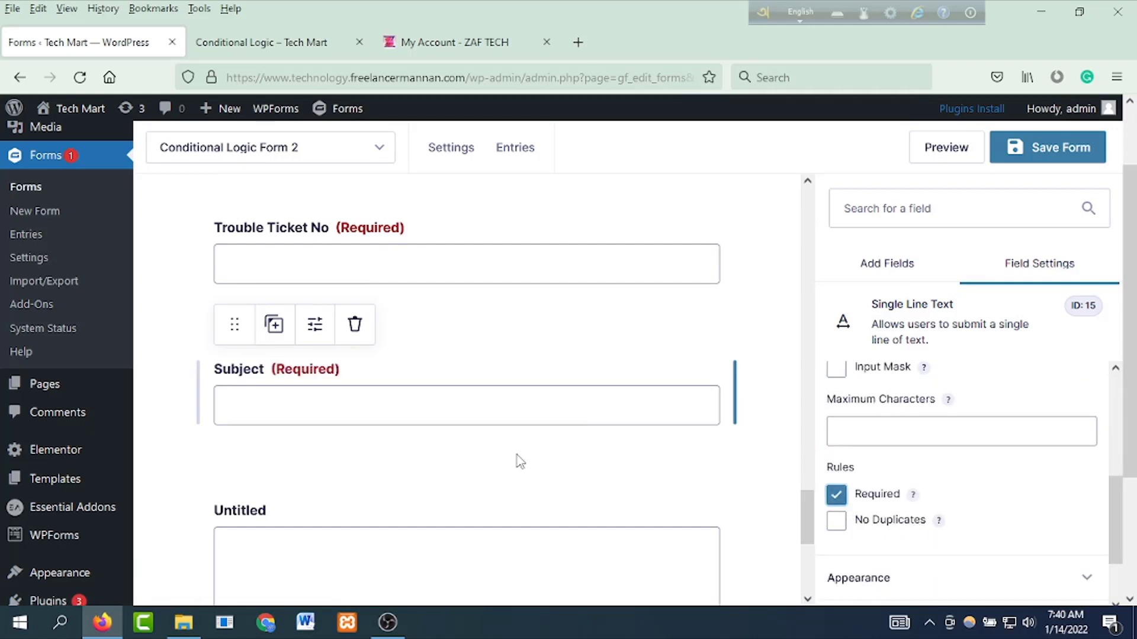
# Step: Label the new Paragraph Text field at the end of the form "Message" and make it required
pyautogui.scroll(-3, 520, 461)
pyautogui.click(350, 456)
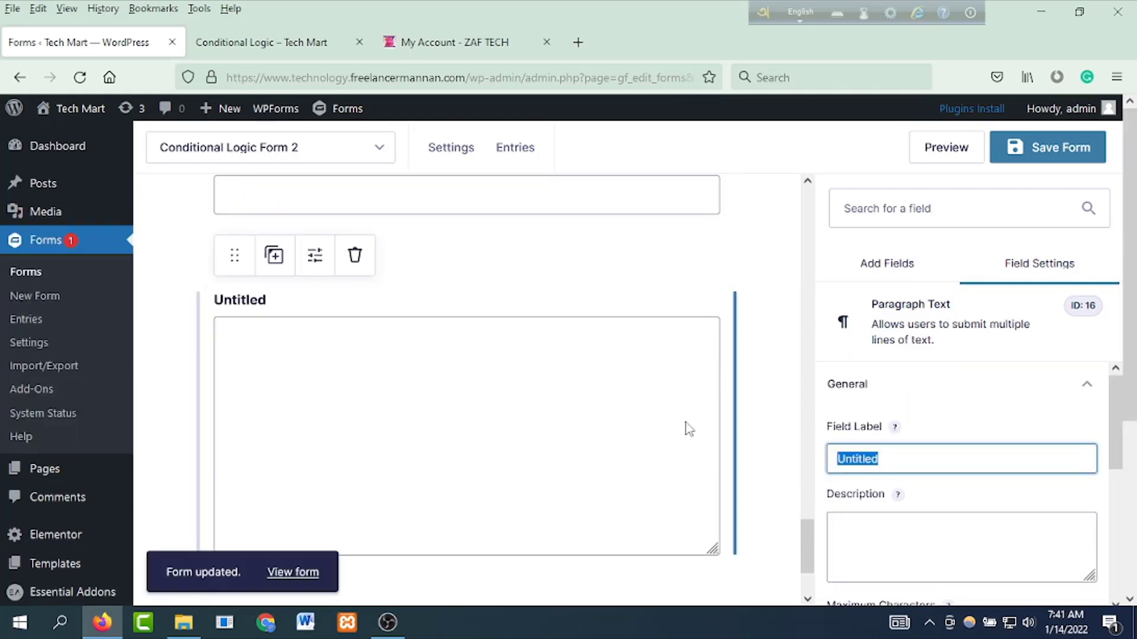
pyautogui.write('Message')
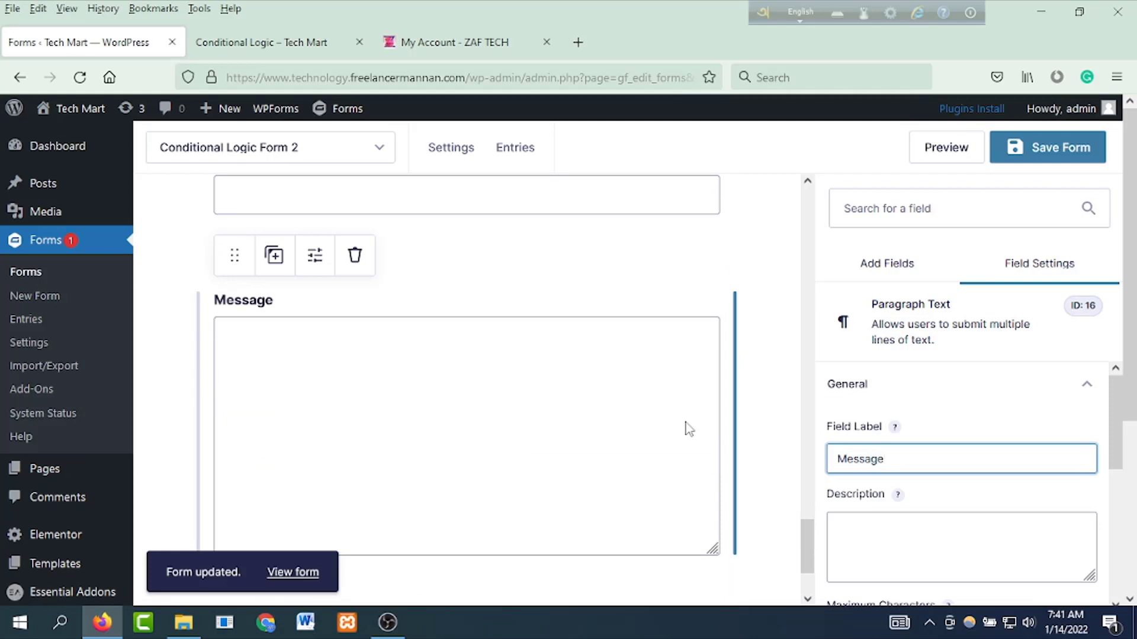
pyautogui.scroll(-5, 880, 434)
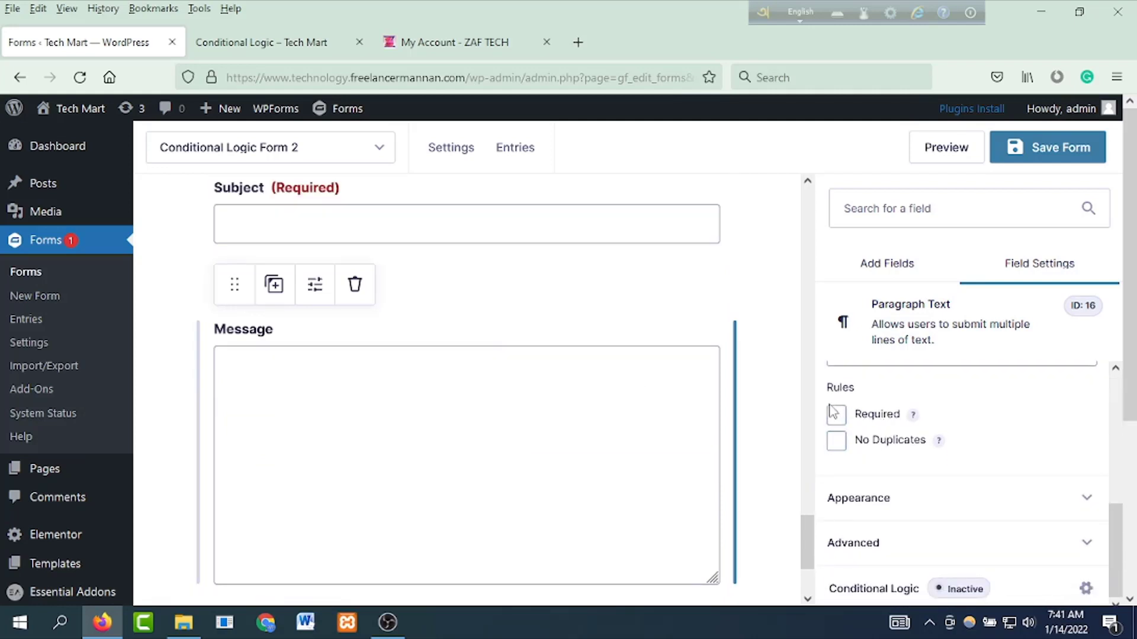
pyautogui.click(835, 414)
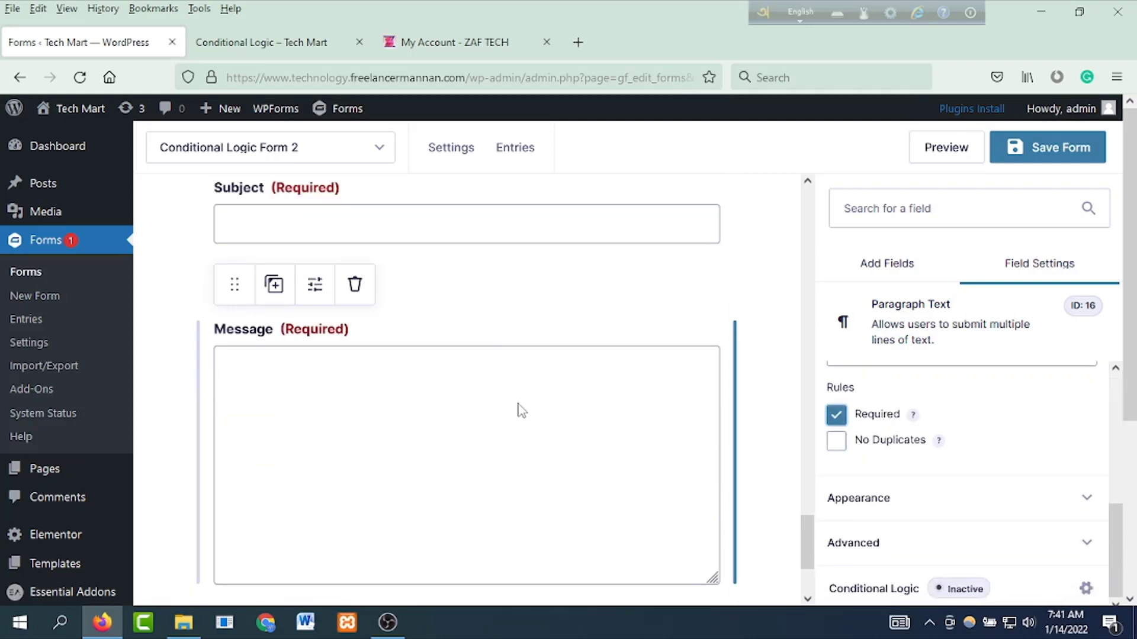
# Step: Save the form and review the fields in its Sales, Billing and Customer Service sections
pyautogui.scroll(3, 521, 410)
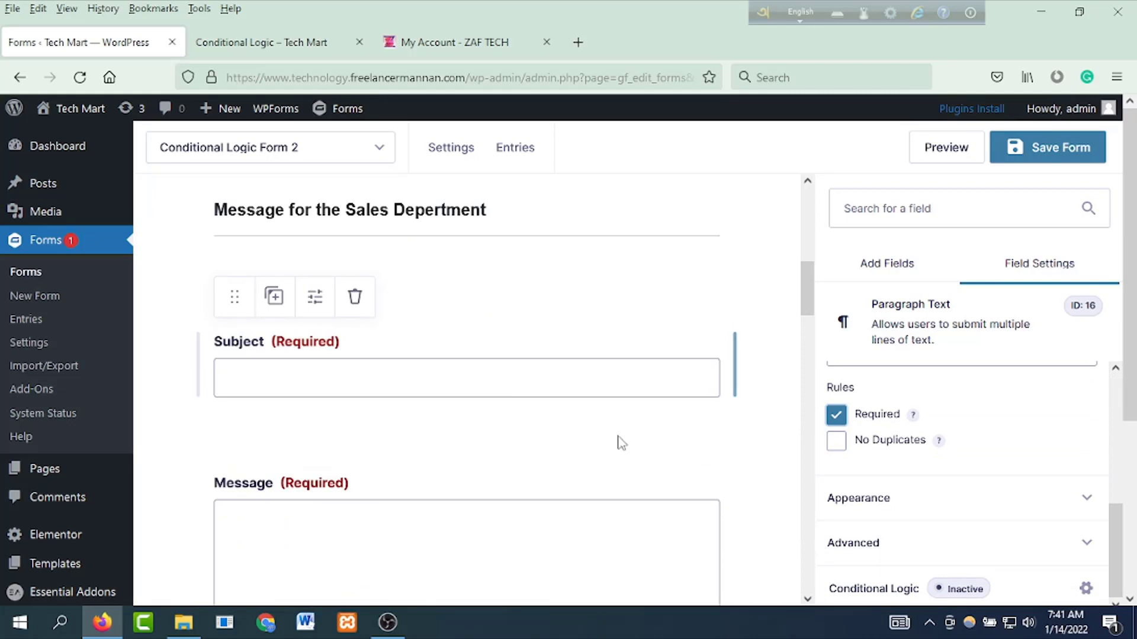
pyautogui.scroll(-15, 617, 442)
pyautogui.scroll(-10, 590, 431)
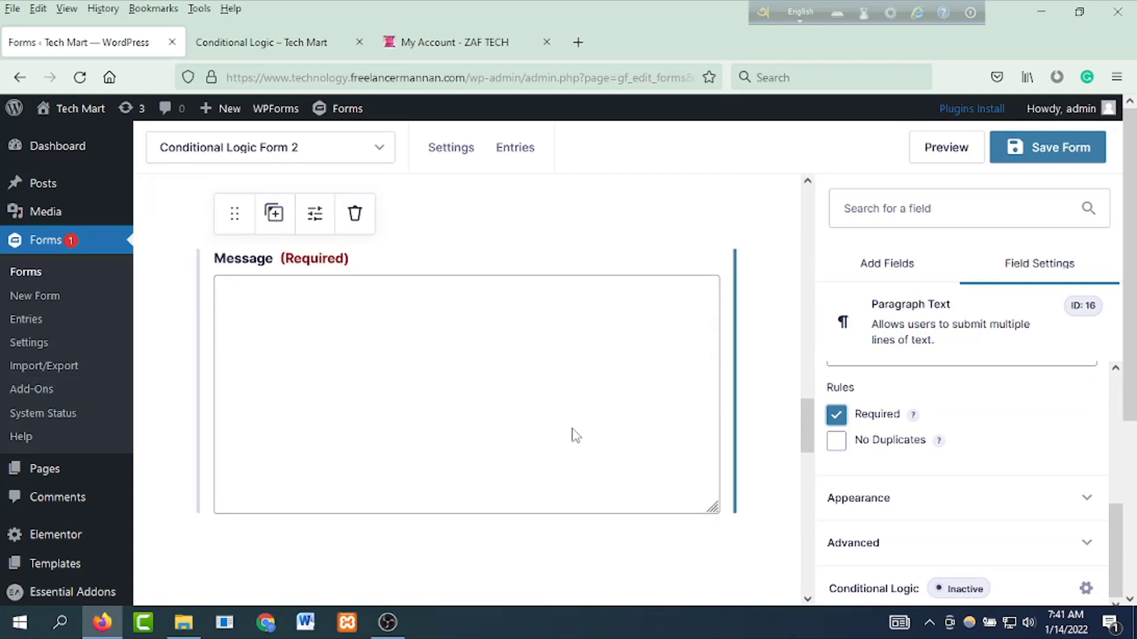
pyautogui.scroll(6, 608, 362)
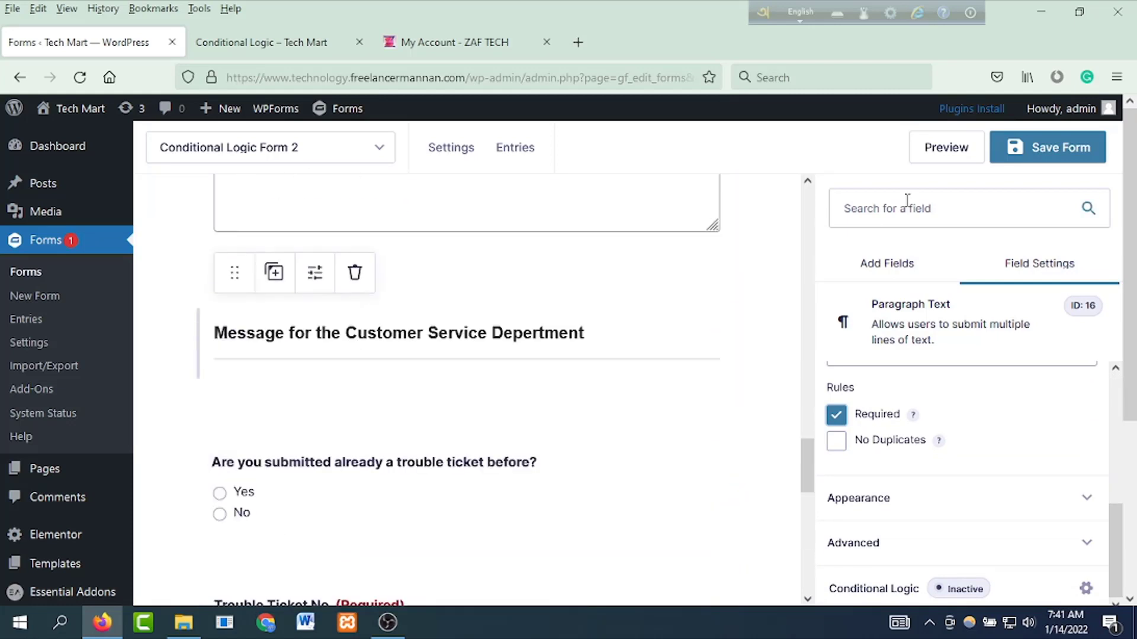
pyautogui.click(1015, 147)
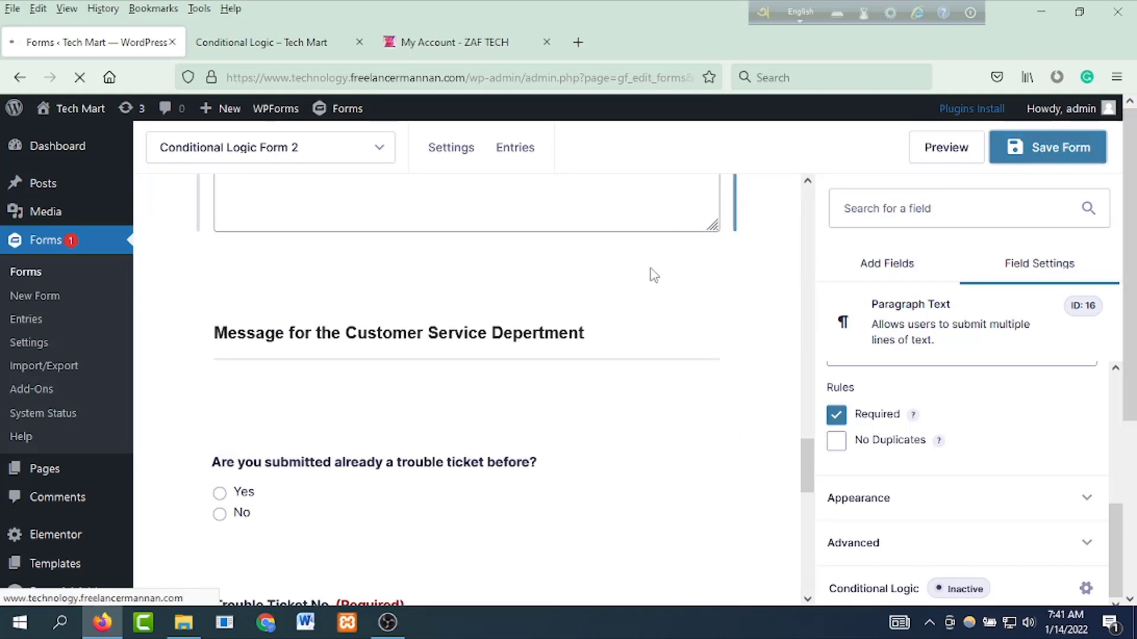
pyautogui.scroll(-8, 396, 363)
pyautogui.scroll(-10, 411, 361)
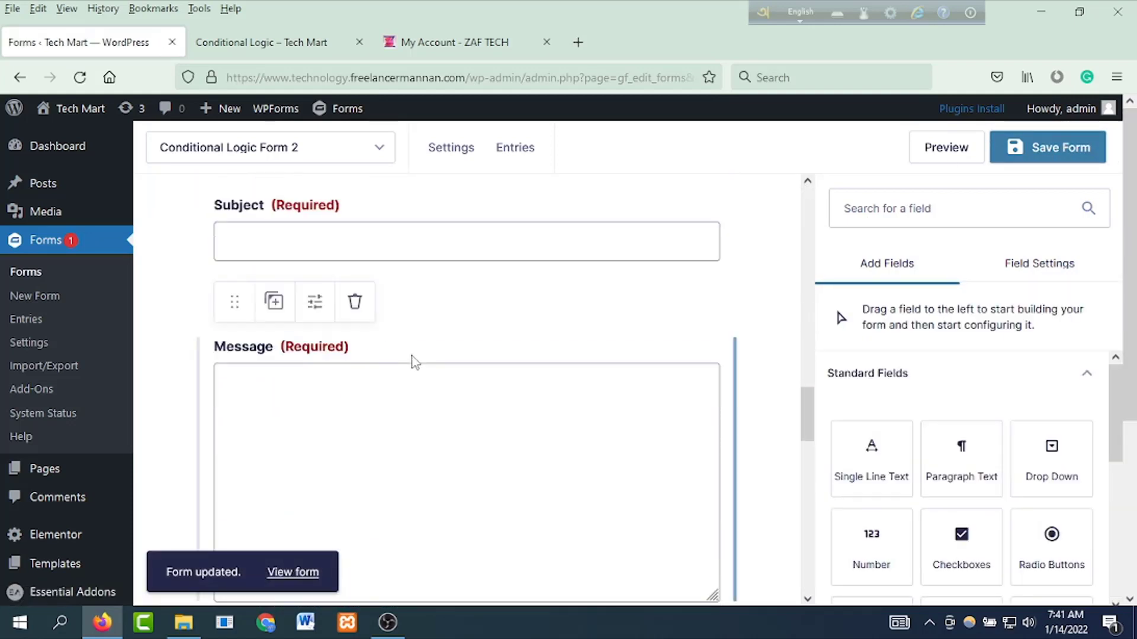
pyautogui.scroll(10, 426, 364)
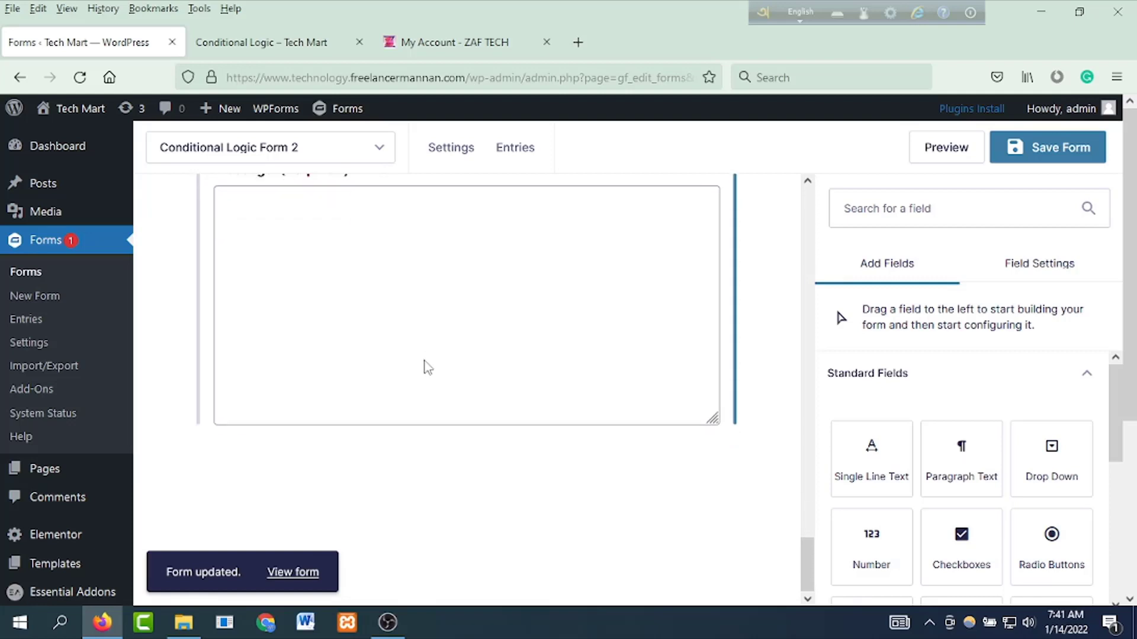
pyautogui.scroll(5, 427, 358)
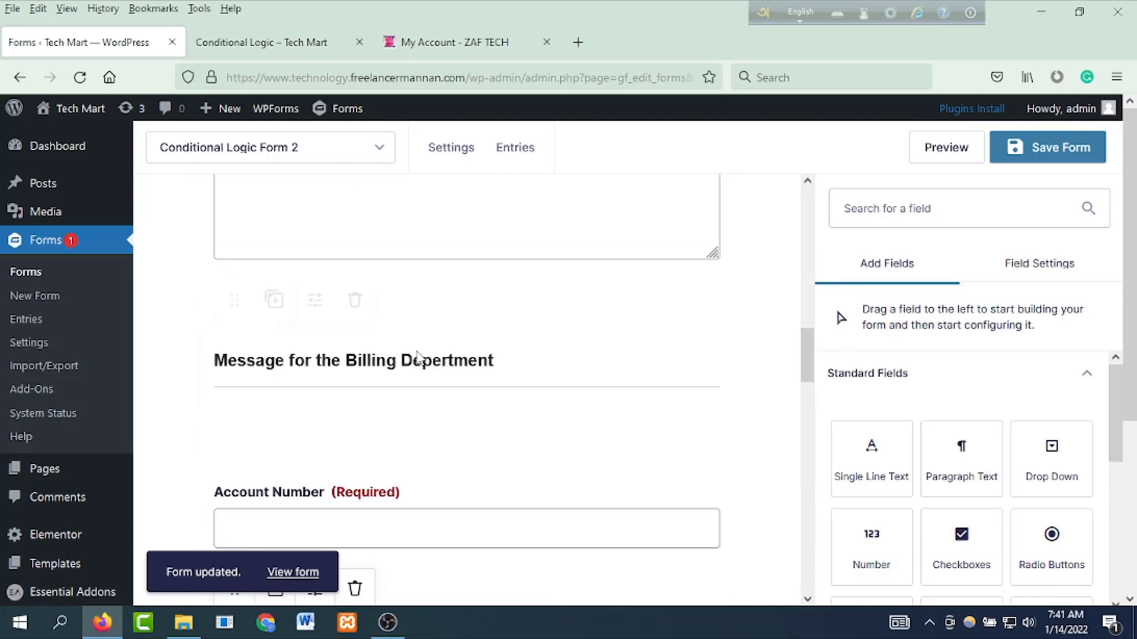
pyautogui.scroll(4, 474, 339)
pyautogui.scroll(3, 473, 339)
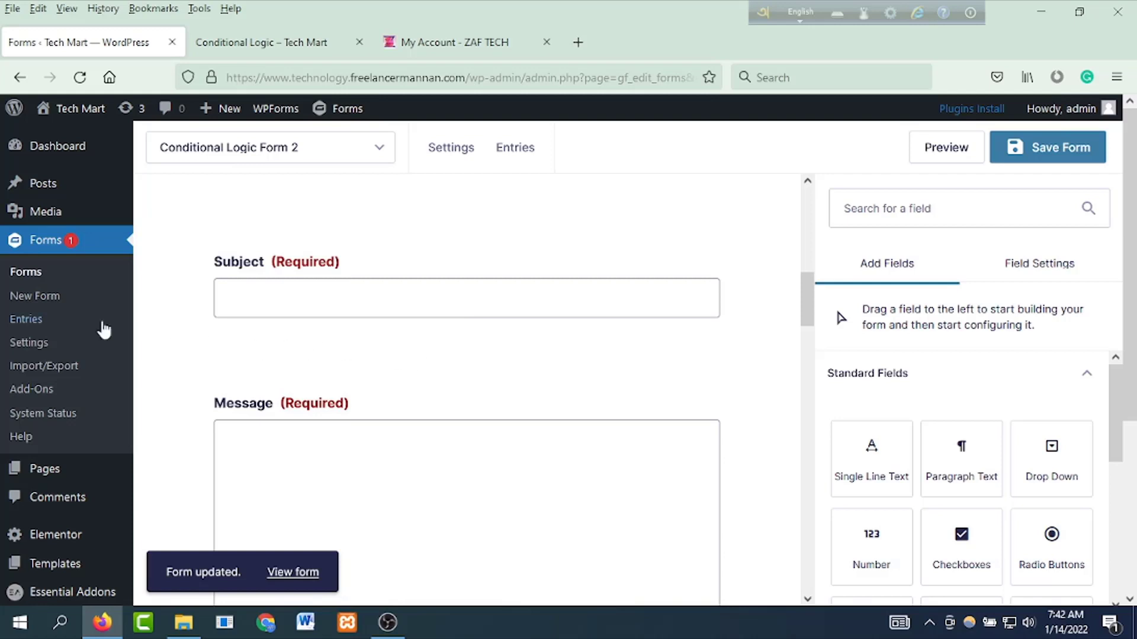
# Step: Create a new WordPress page titled "Conditional Logic Form"
pyautogui.moveTo(55, 471)
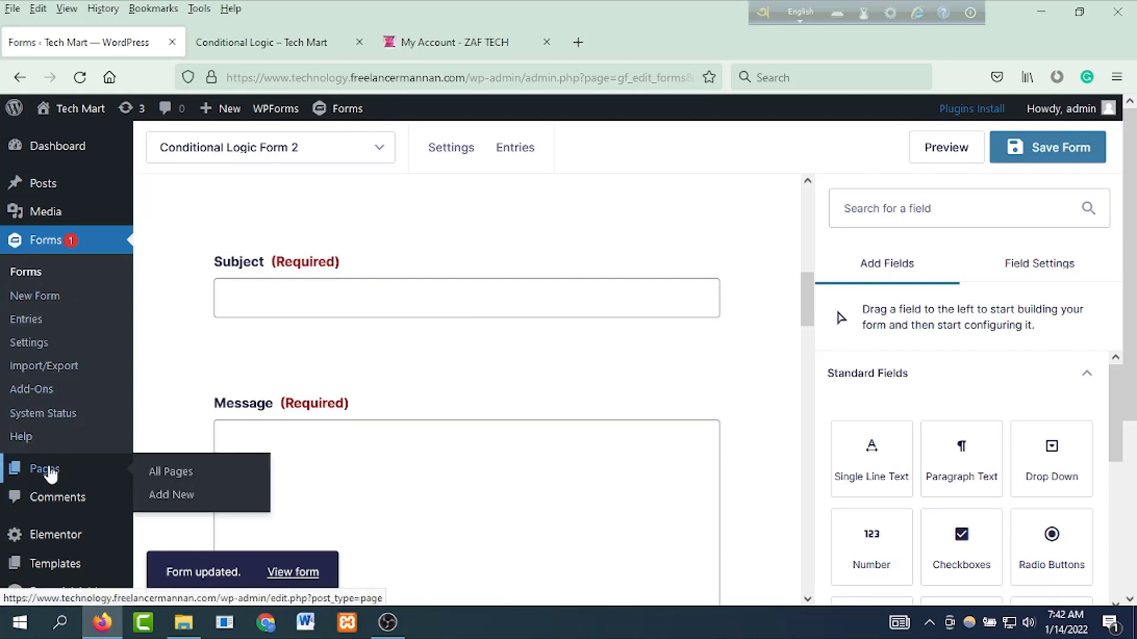
pyautogui.click(201, 472)
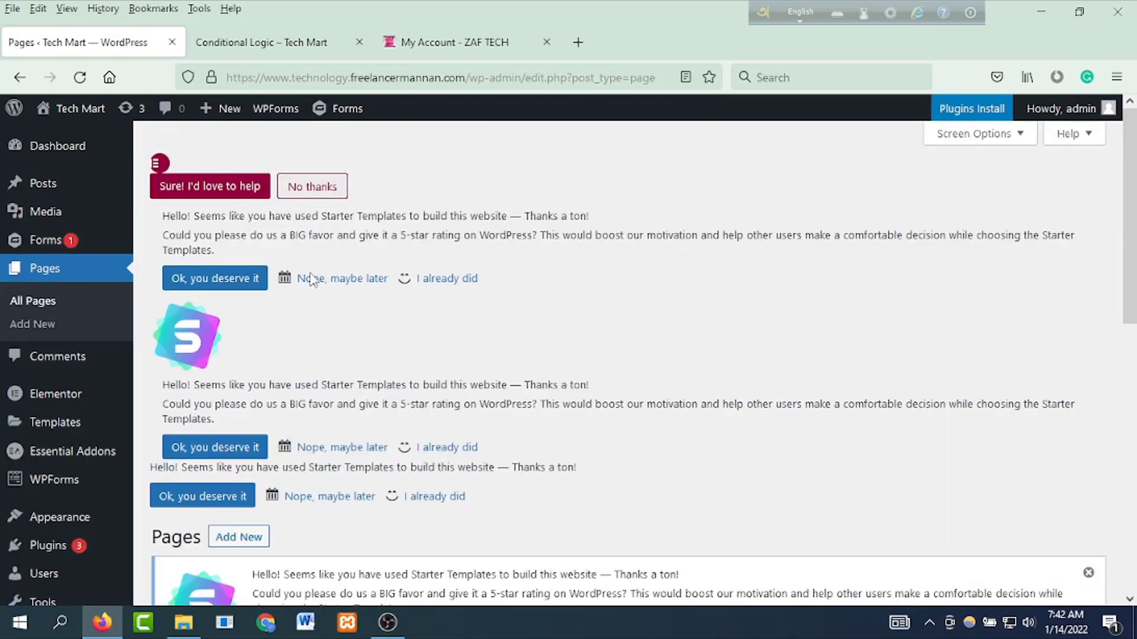
pyautogui.scroll(-3, 237, 367)
pyautogui.click(242, 369)
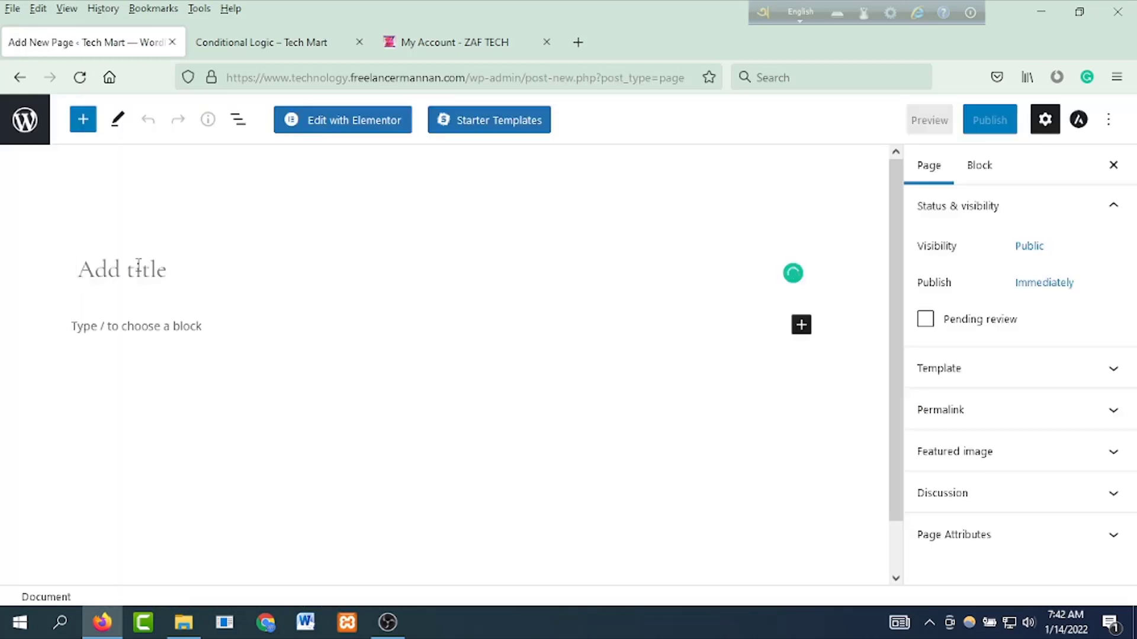
pyautogui.write('Con')
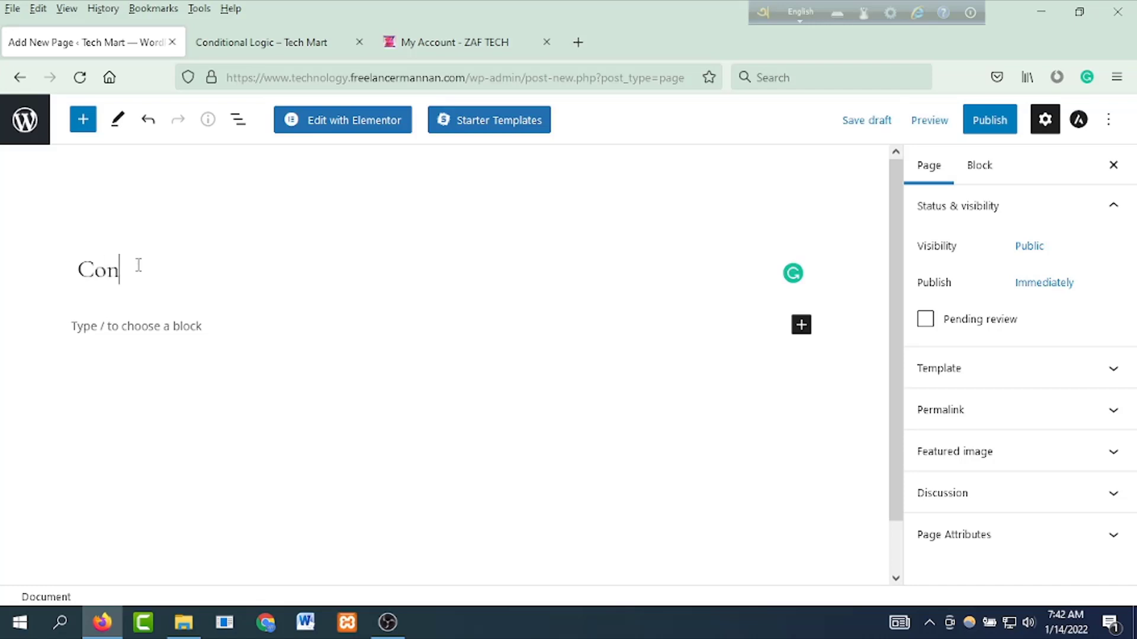
pyautogui.write('ditional Logic')
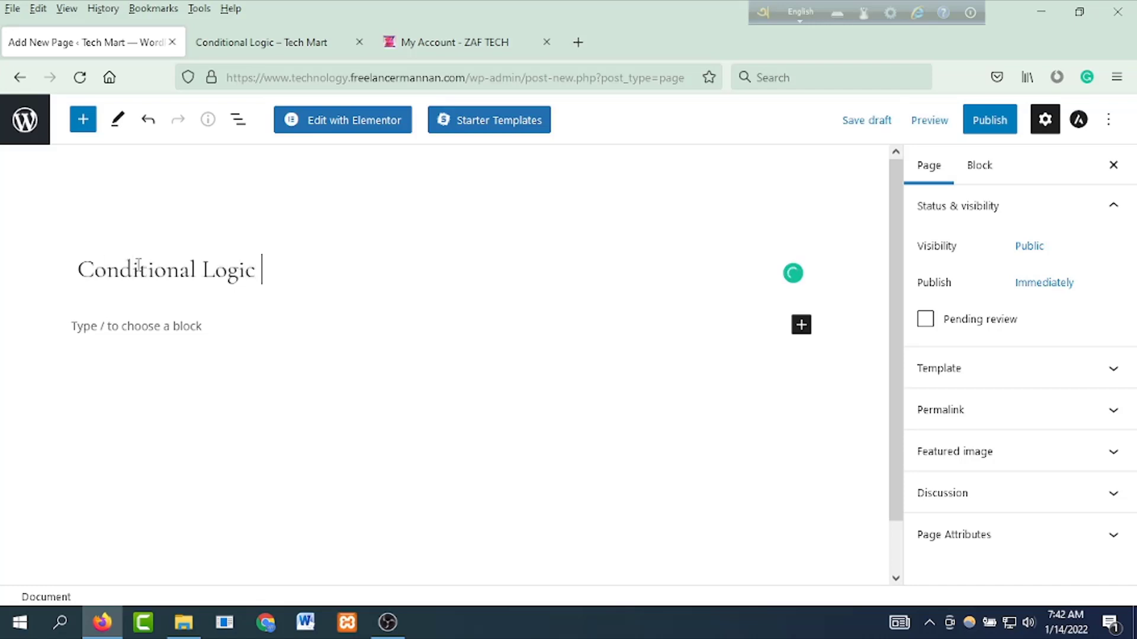
pyautogui.write(' Form')
# Step: Insert a Gravity Forms block below the page title and set its form to Conditional Logic Form 2
pyautogui.click(148, 328)
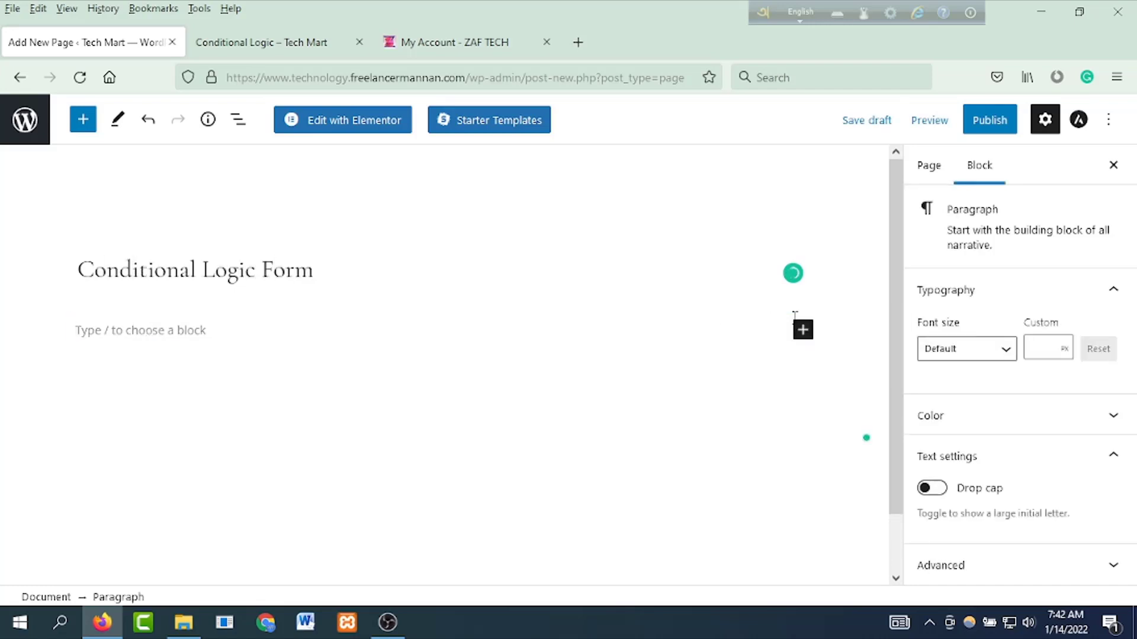
pyautogui.click(803, 330)
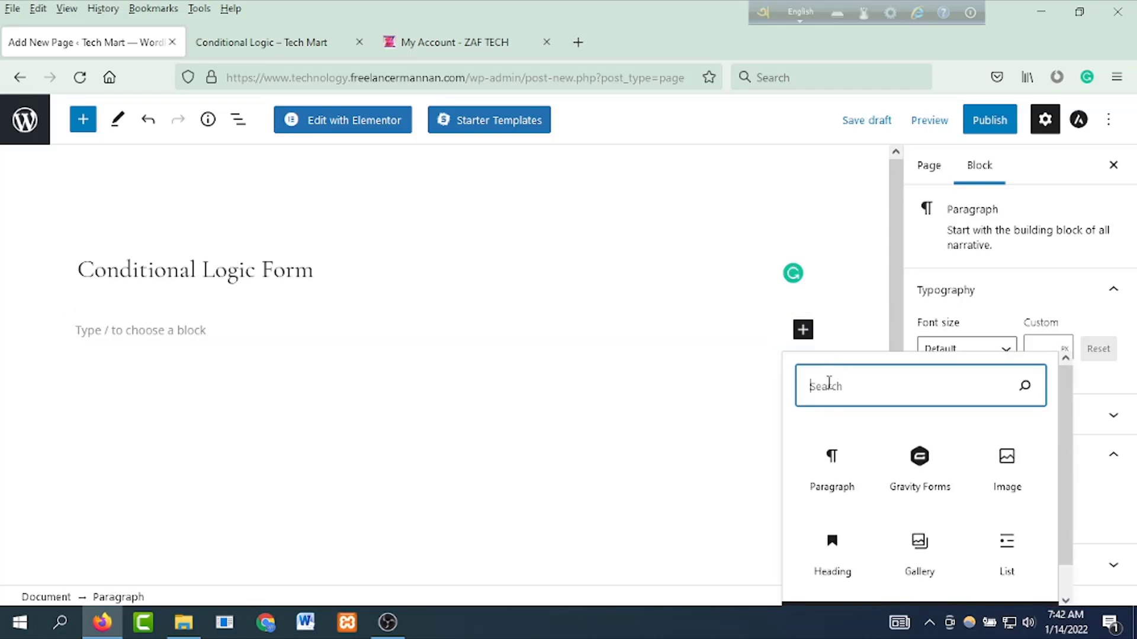
pyautogui.write('orm')
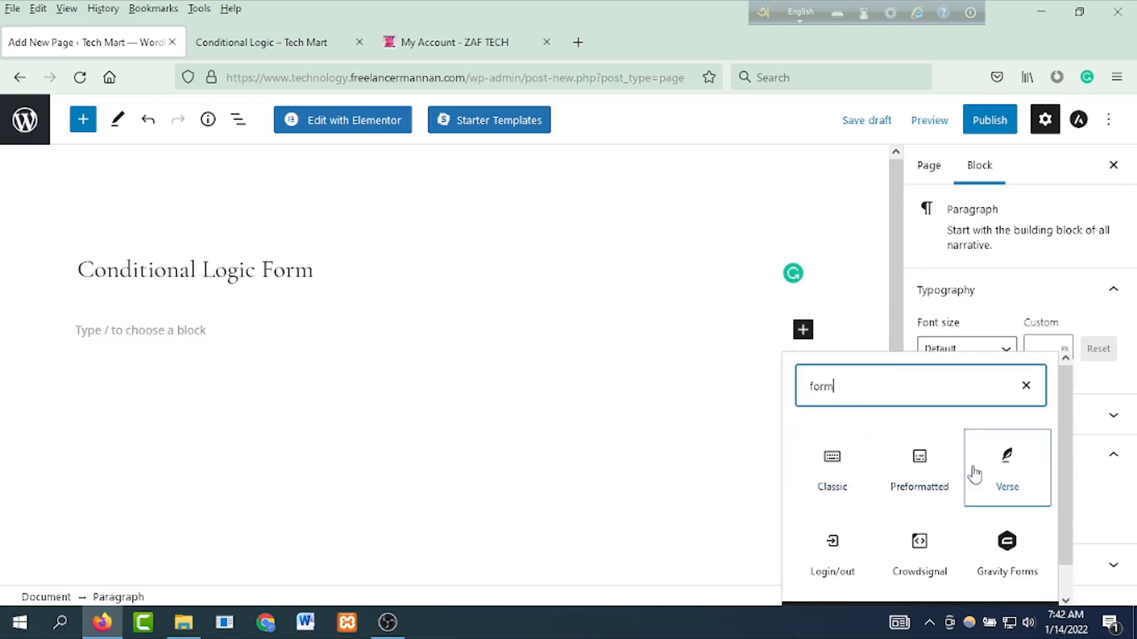
pyautogui.click(1008, 553)
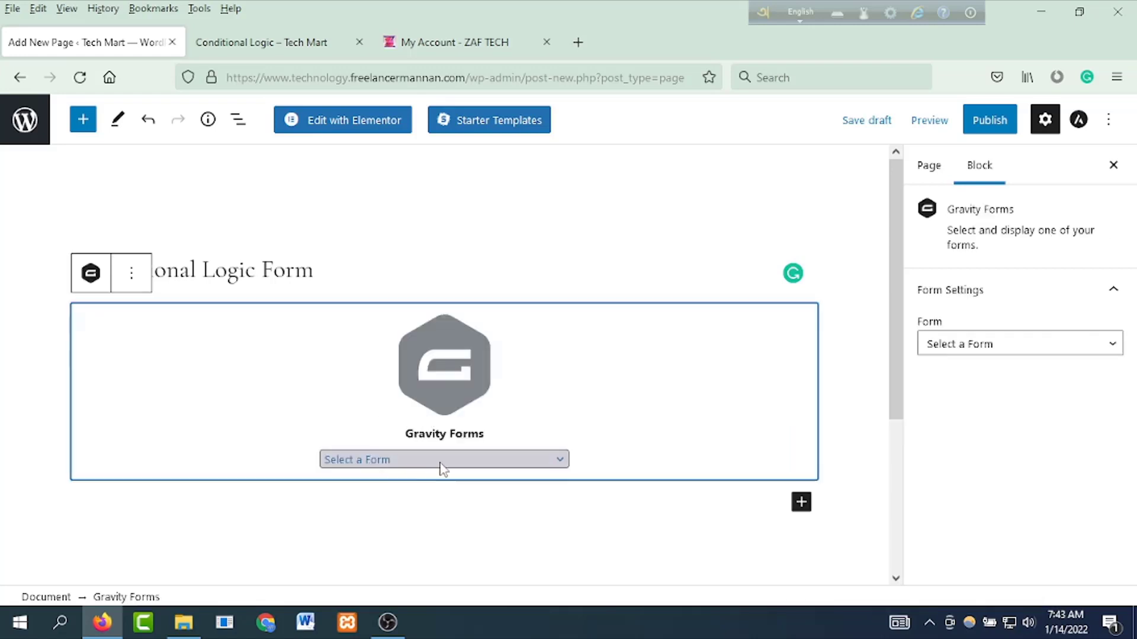
pyautogui.click(565, 461)
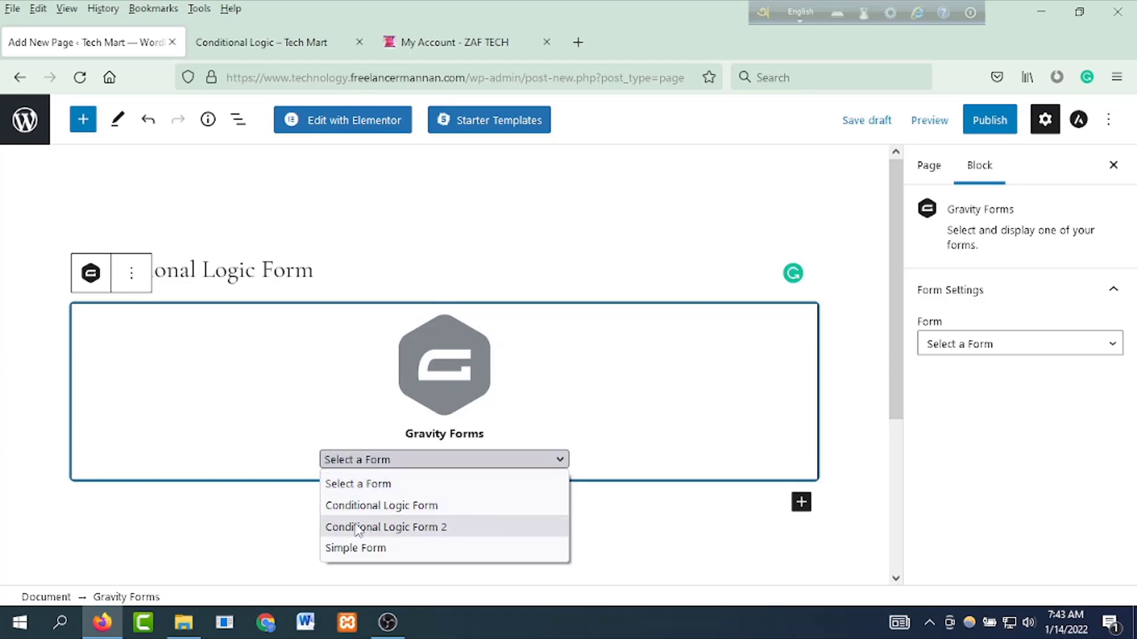
pyautogui.click(443, 526)
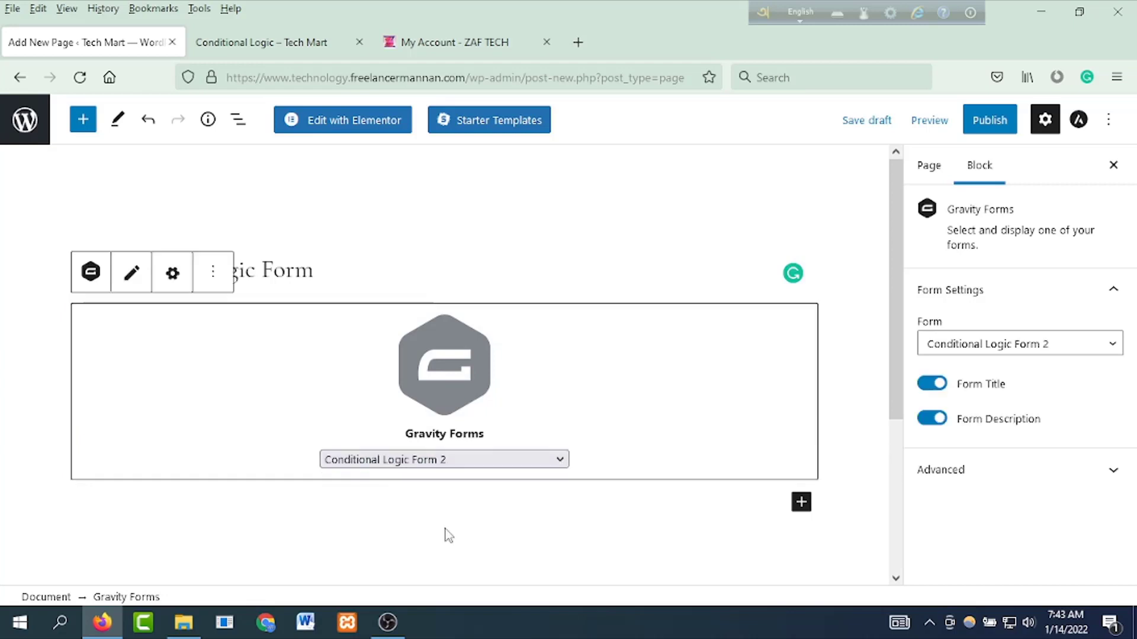
# Step: Publish the Conditional Logic Form page and open the live page
pyautogui.click(1012, 131)
pyautogui.click(997, 114)
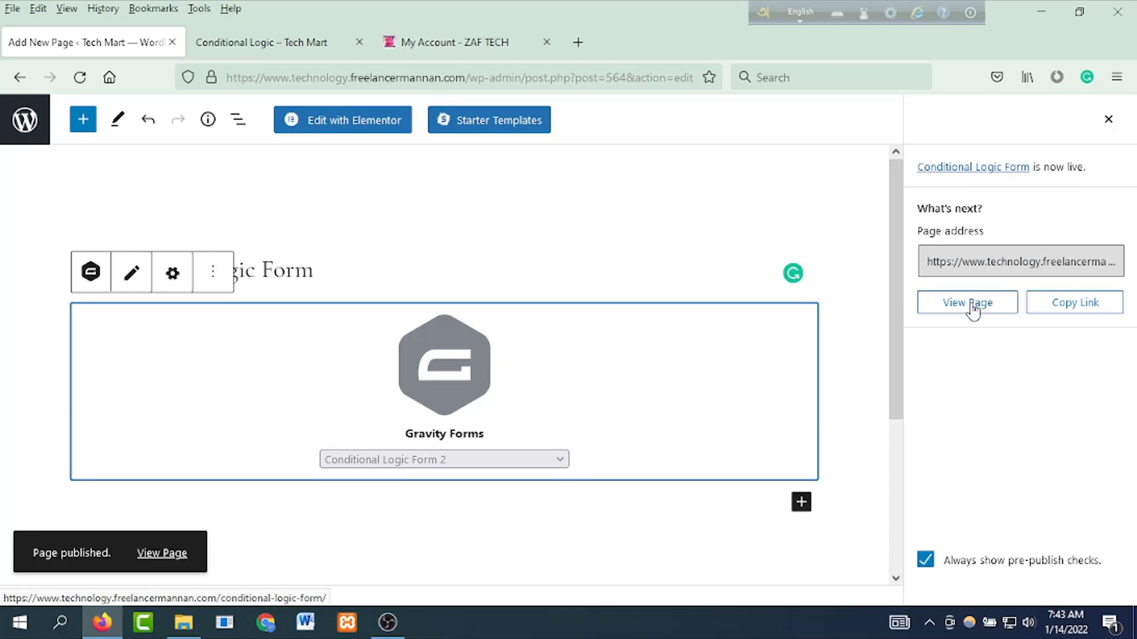
pyautogui.click(960, 303)
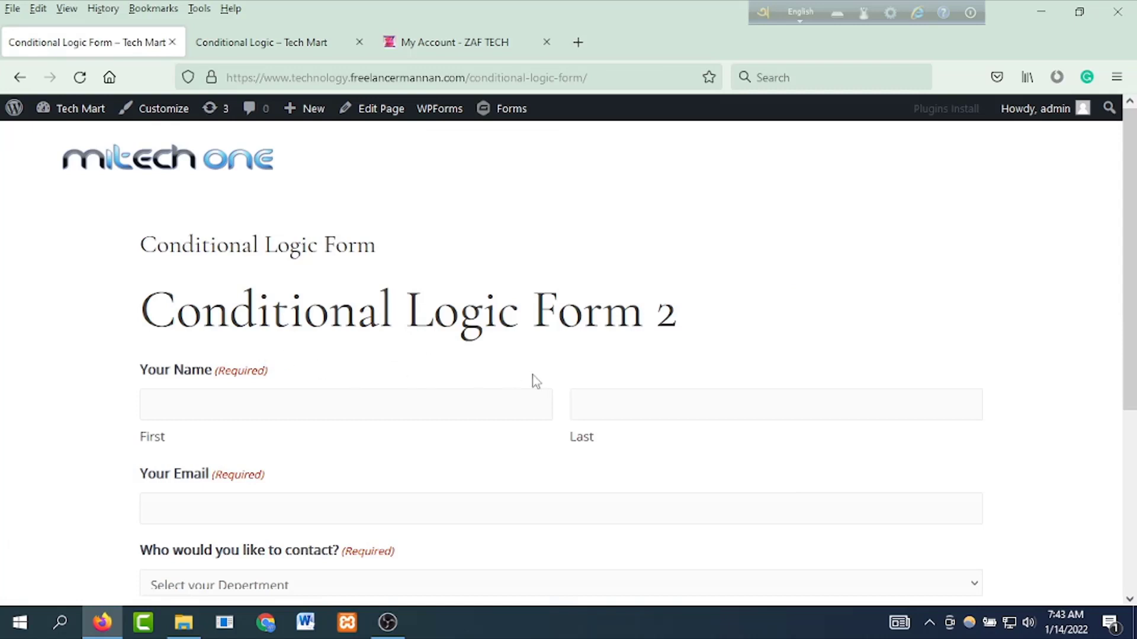
# Step: Choose Sales Depertment as the contact on the live form and check the fields of its message section
pyautogui.scroll(-2, 619, 386)
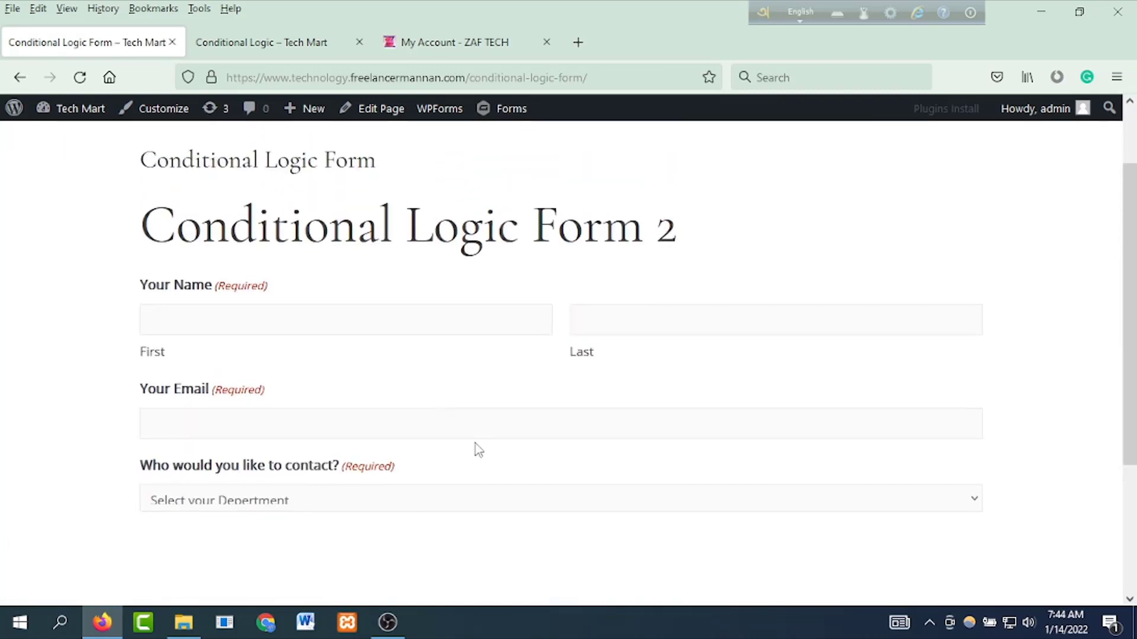
pyautogui.click(396, 497)
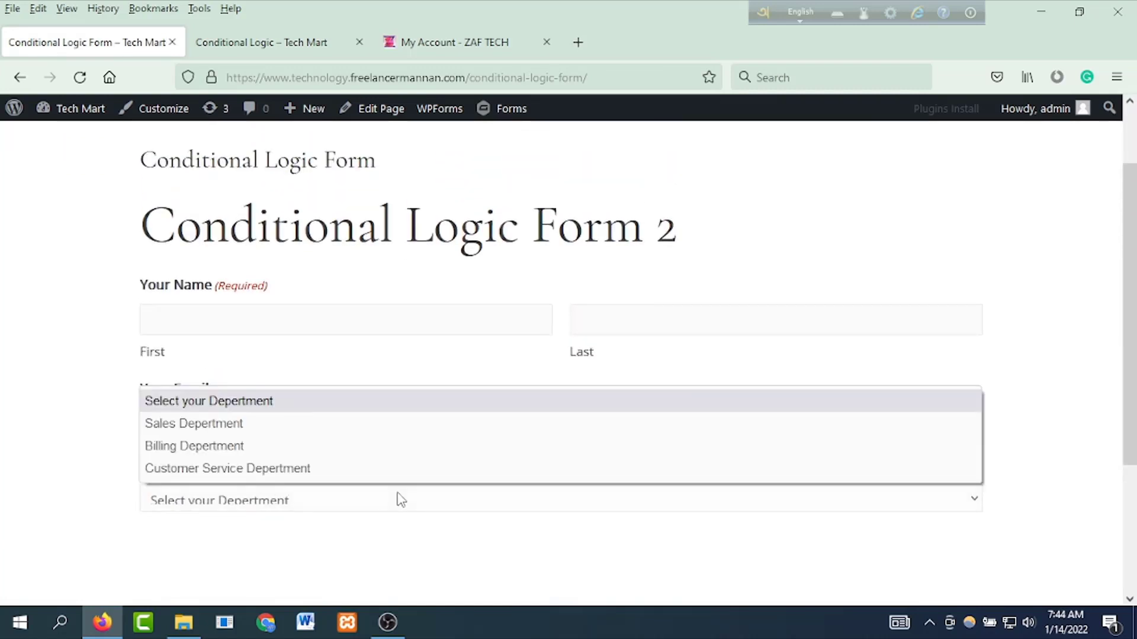
pyautogui.click(248, 427)
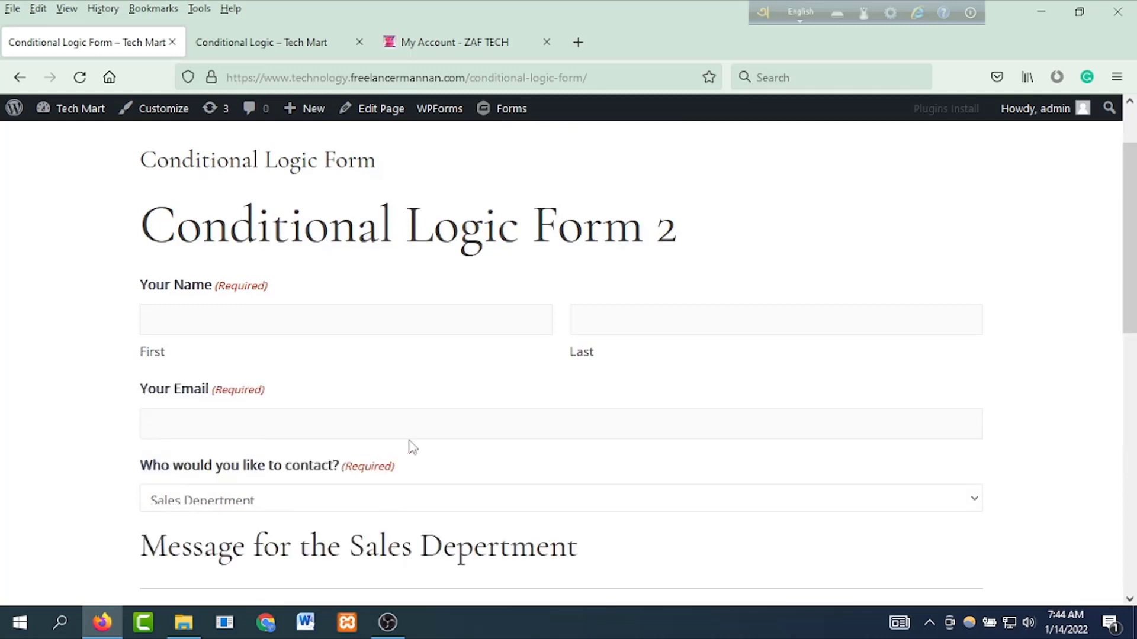
pyautogui.scroll(-4, 415, 446)
pyautogui.scroll(-4, 355, 420)
pyautogui.scroll(3, 344, 417)
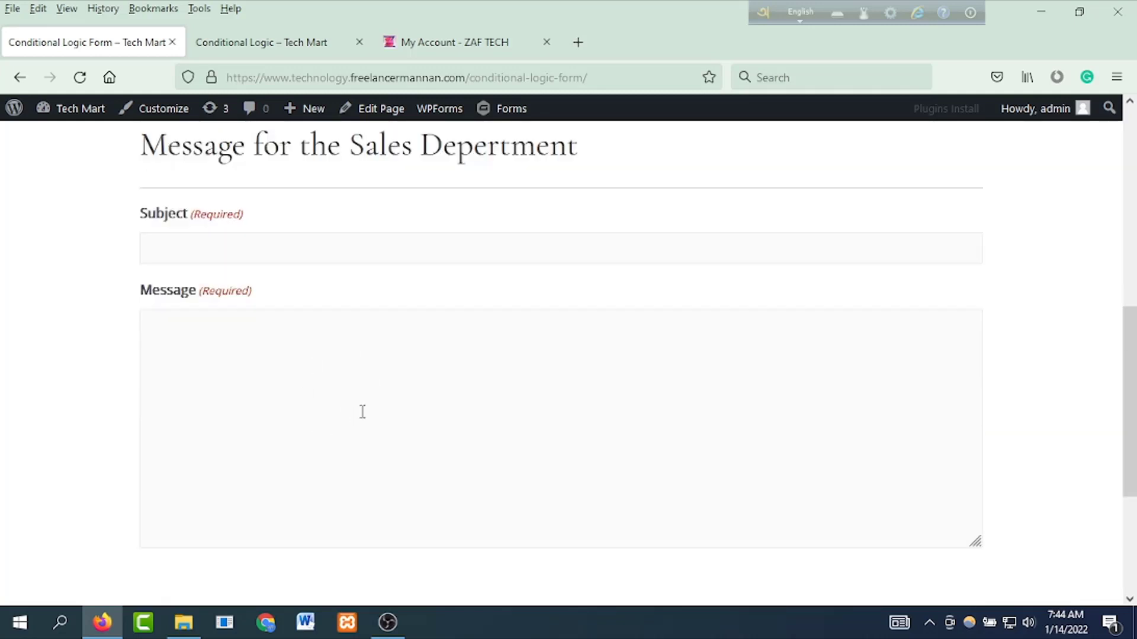
pyautogui.scroll(3, 367, 402)
# Step: Switch the form's contact to Billing Depertment and check the fields of its message section
pyautogui.click(370, 330)
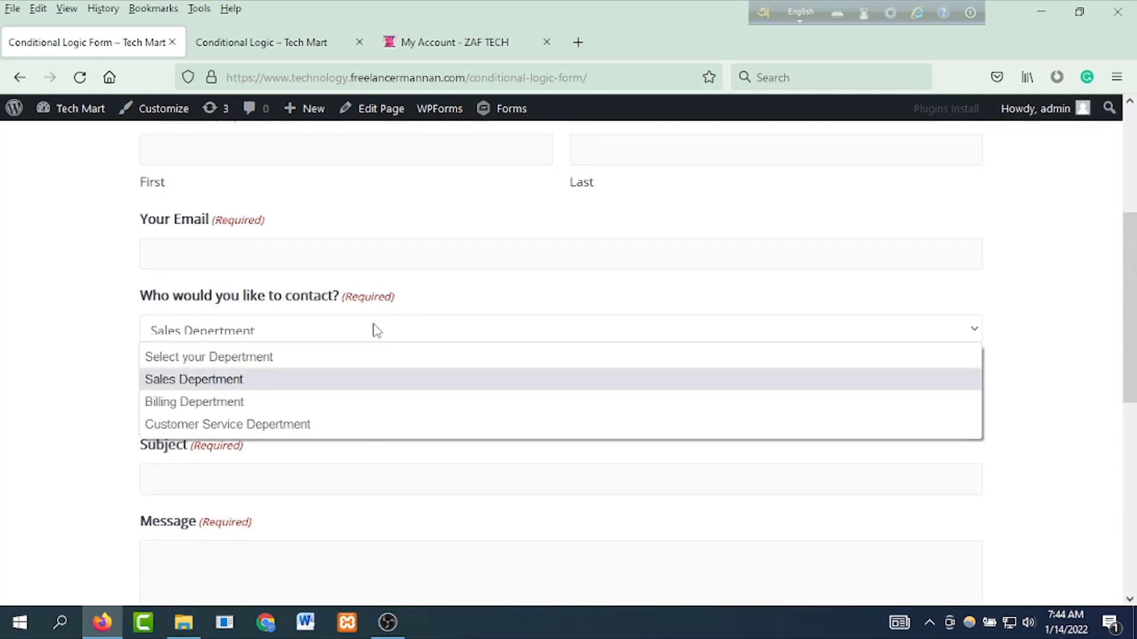
pyautogui.click(283, 402)
pyautogui.scroll(-4, 358, 386)
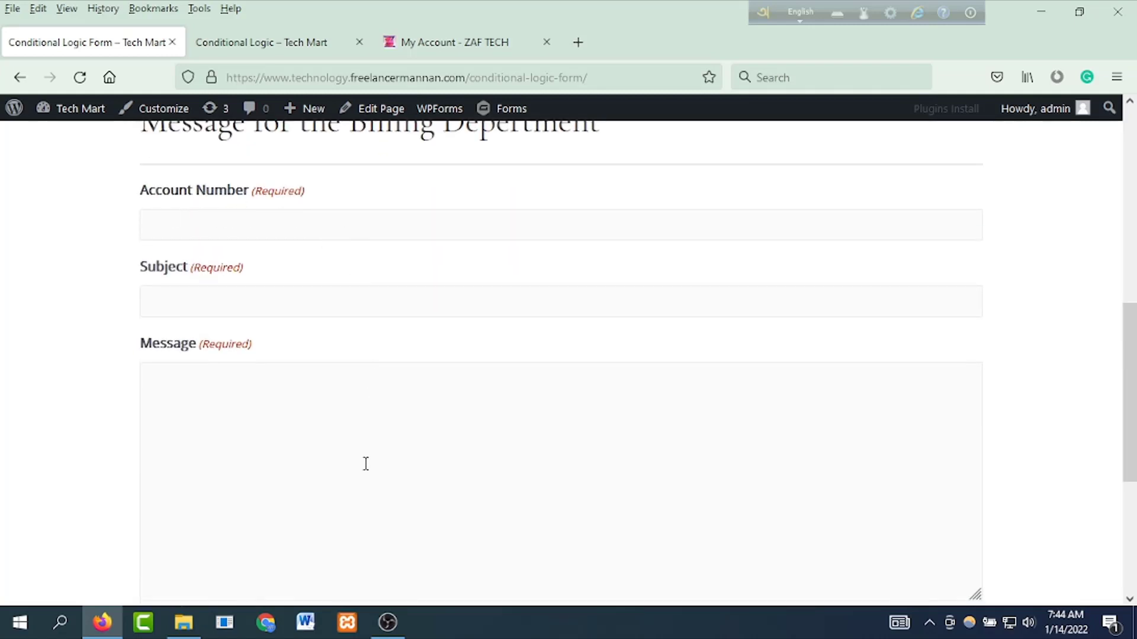
pyautogui.scroll(7, 366, 464)
# Step: Switch the form's contact to Customer Service Depertment and examine the fields of its message section
pyautogui.click(335, 331)
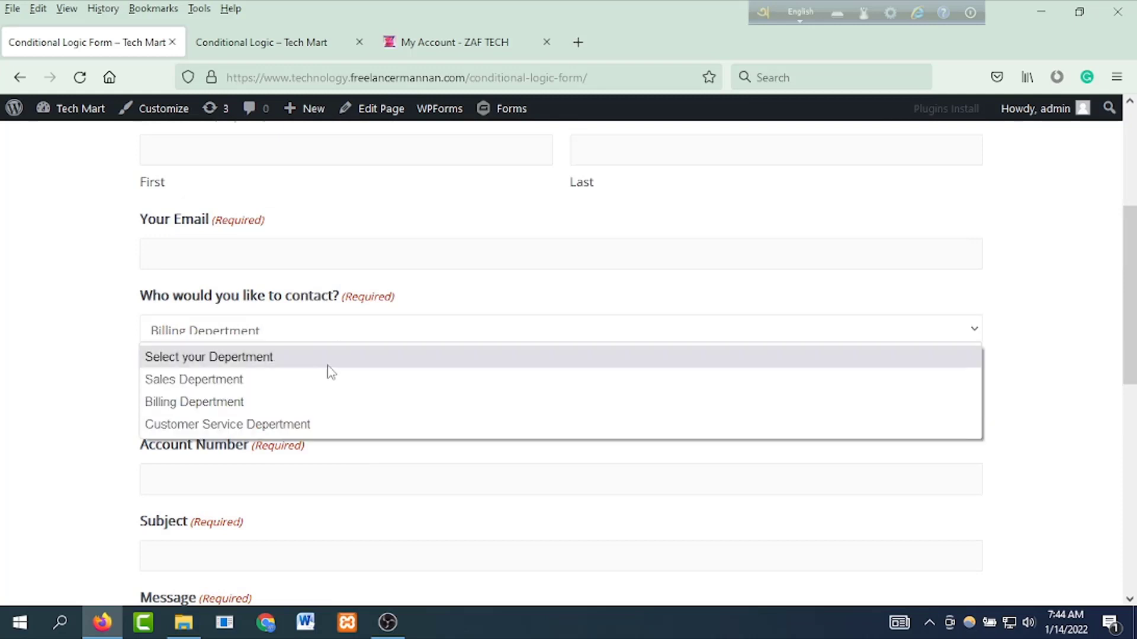
pyautogui.click(324, 434)
pyautogui.scroll(-1, 382, 435)
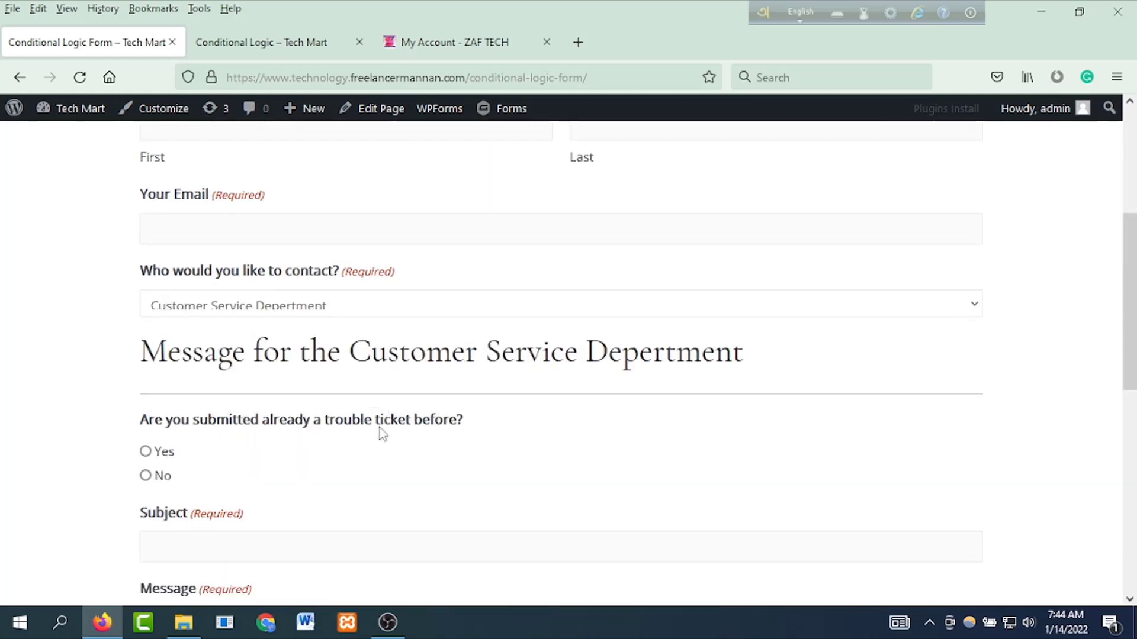
pyautogui.scroll(-2, 382, 435)
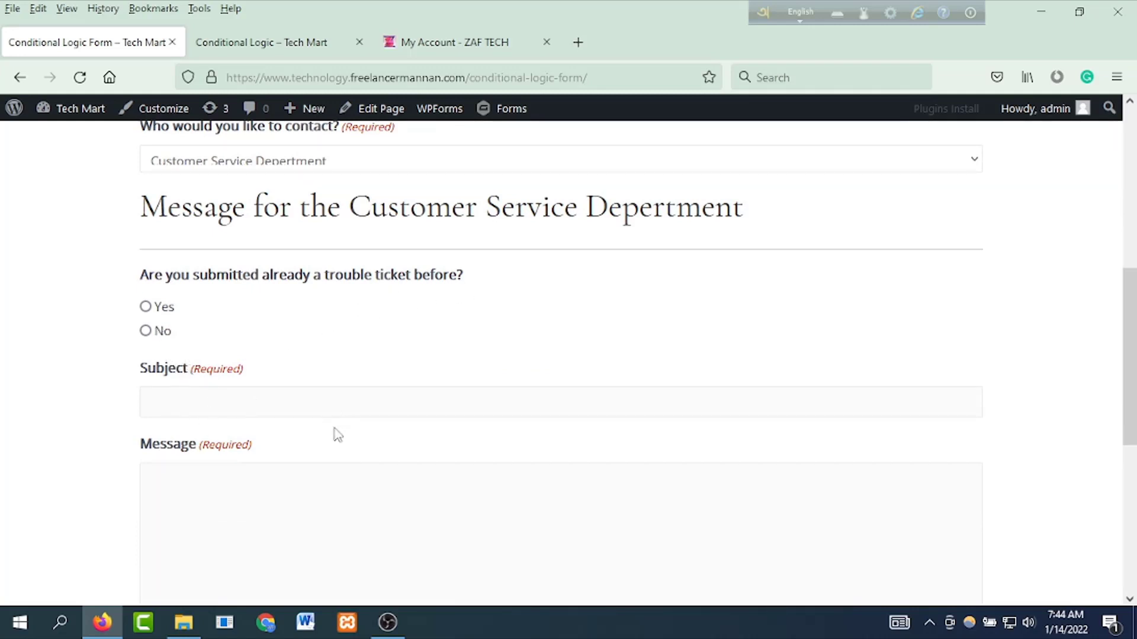
pyautogui.scroll(-2, 251, 494)
pyautogui.scroll(2, 251, 490)
# Step: Answer Yes to the earlier trouble ticket question and check which fields the form shows
pyautogui.click(146, 306)
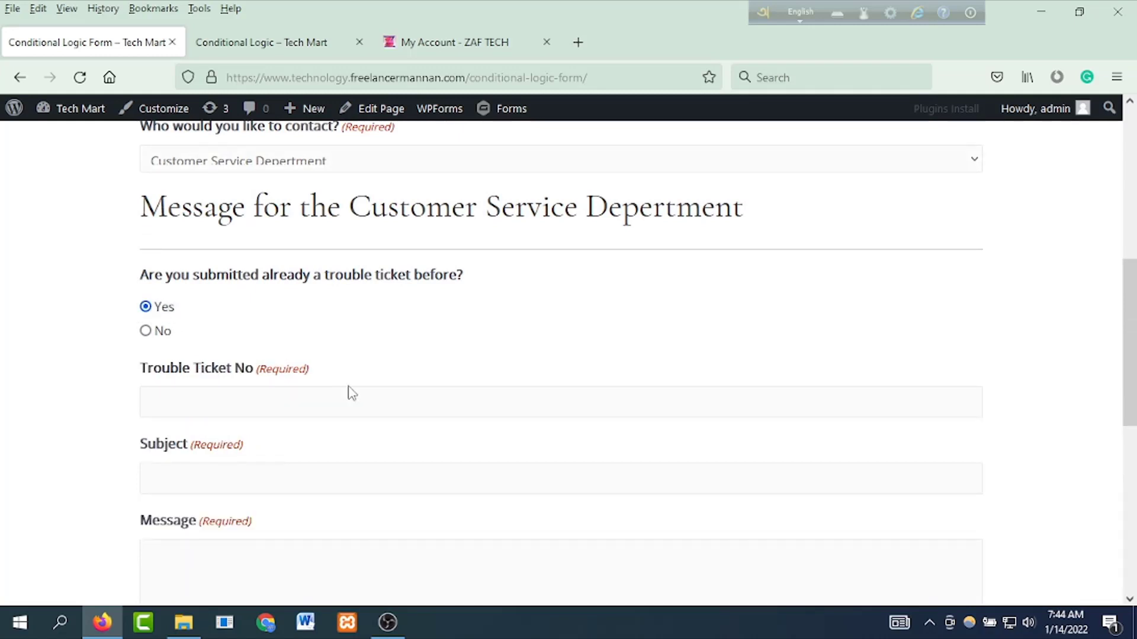
pyautogui.scroll(-7, 353, 393)
pyautogui.scroll(6, 373, 419)
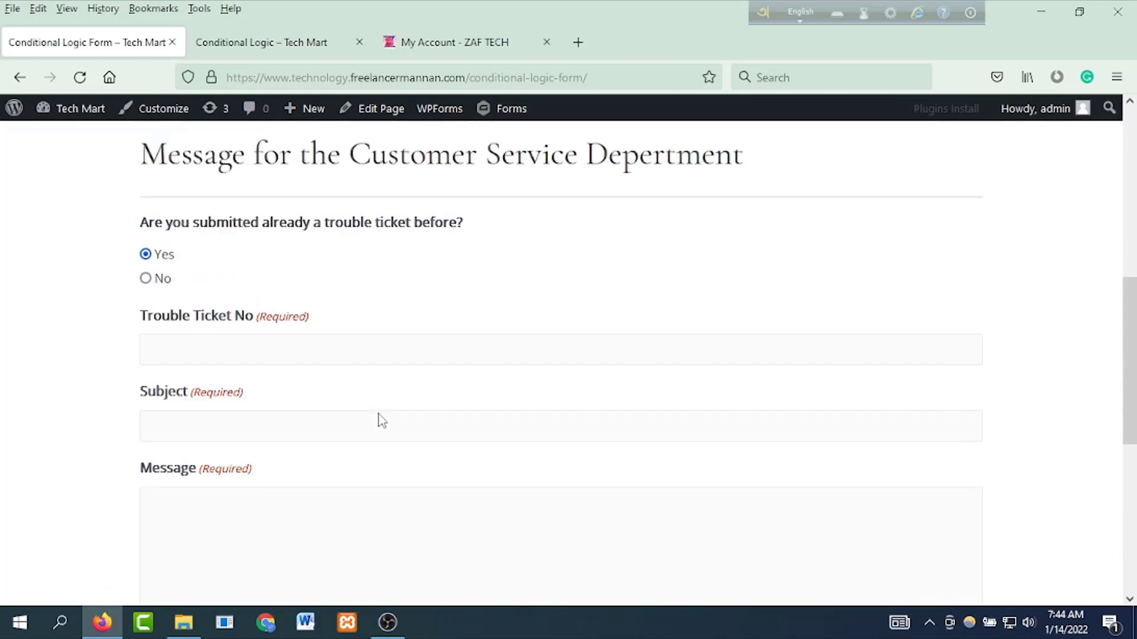
pyautogui.scroll(6, 382, 421)
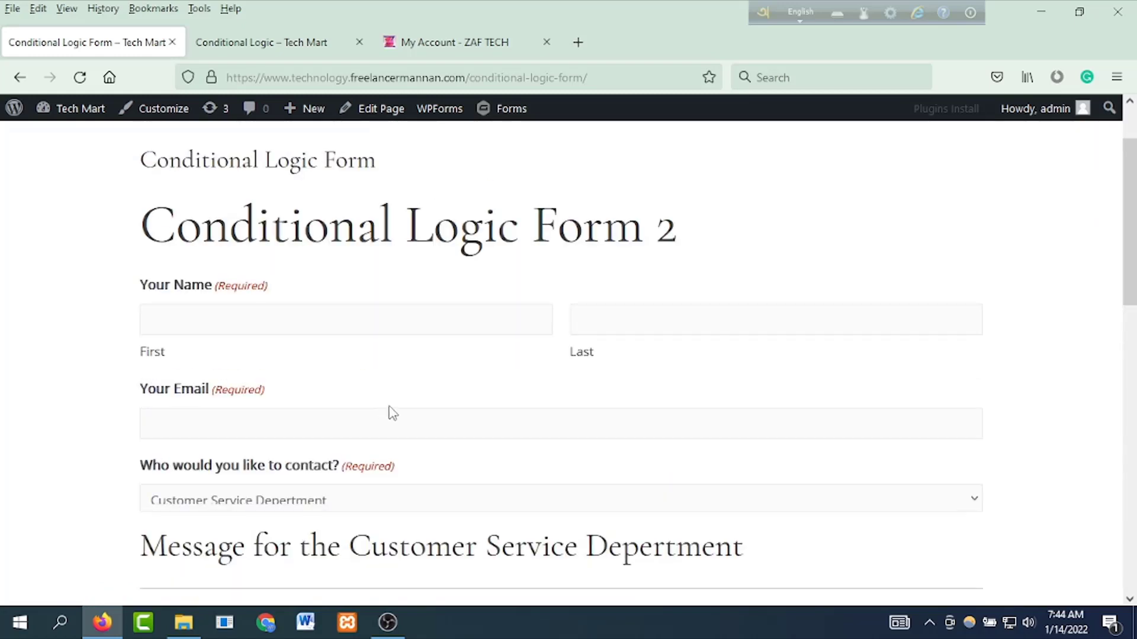
pyautogui.scroll(2, 402, 406)
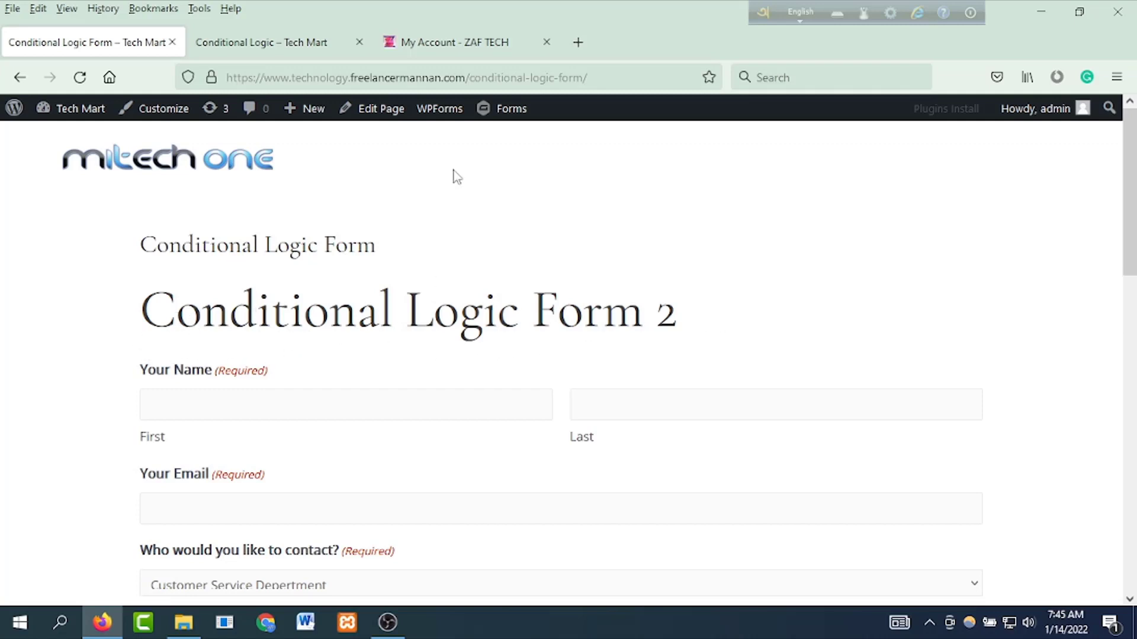
# Step: Edit the page to turn off the Gravity Forms block's Form Title and Form Description, and update the page
pyautogui.click(381, 113)
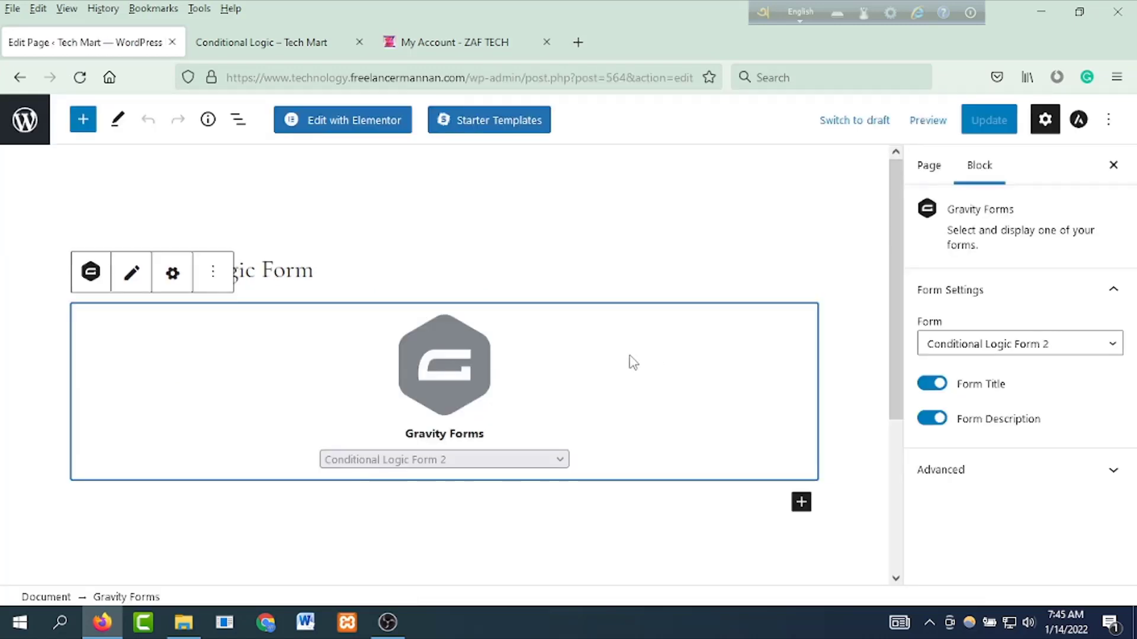
pyautogui.click(942, 388)
pyautogui.click(930, 421)
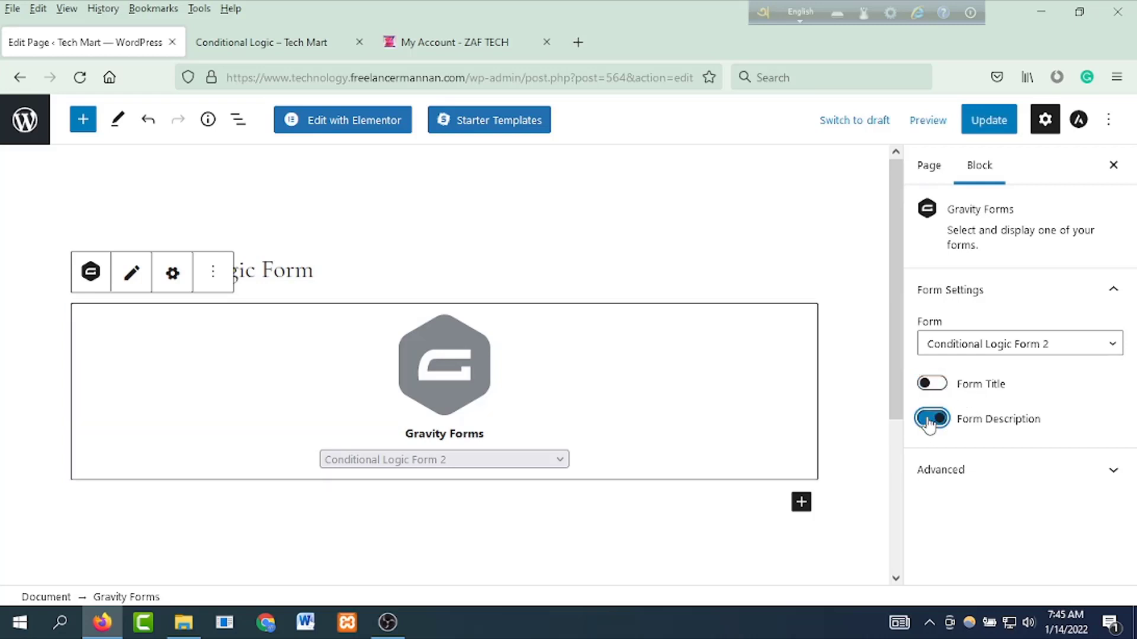
pyautogui.click(930, 421)
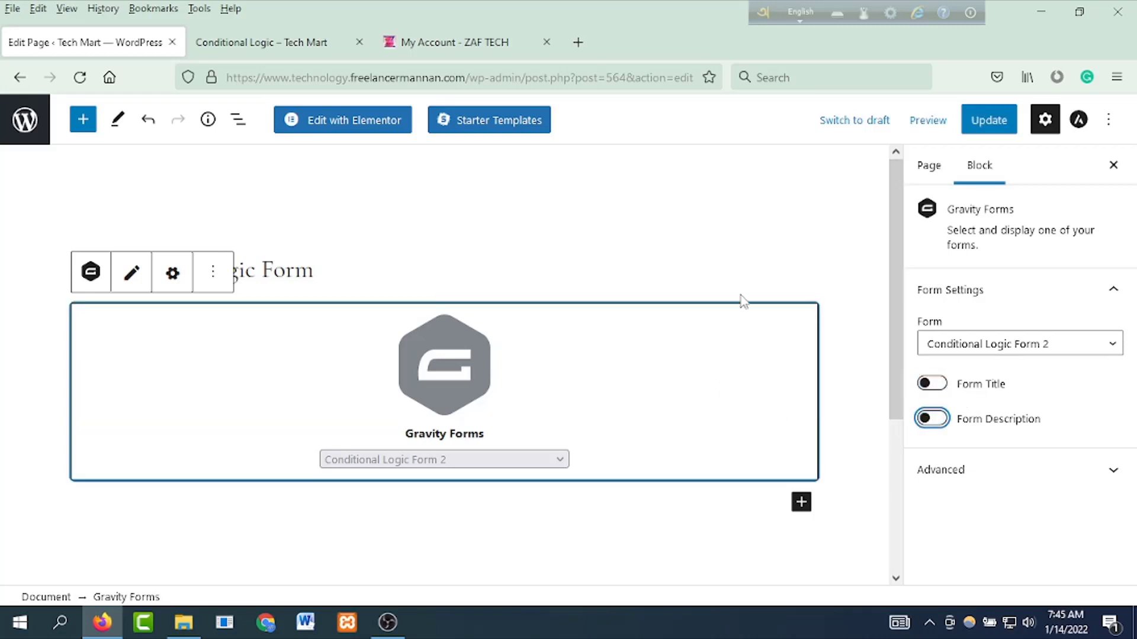
pyautogui.click(985, 121)
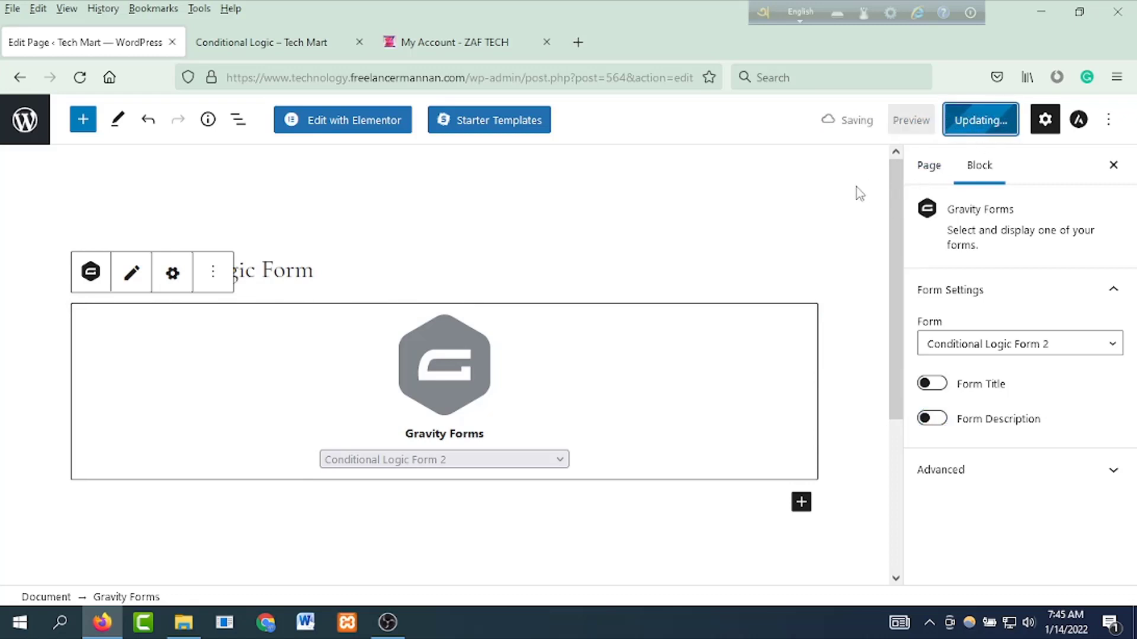
# Step: Preview the updated page in a new browser tab and look over the form
pyautogui.rightClick(944, 129)
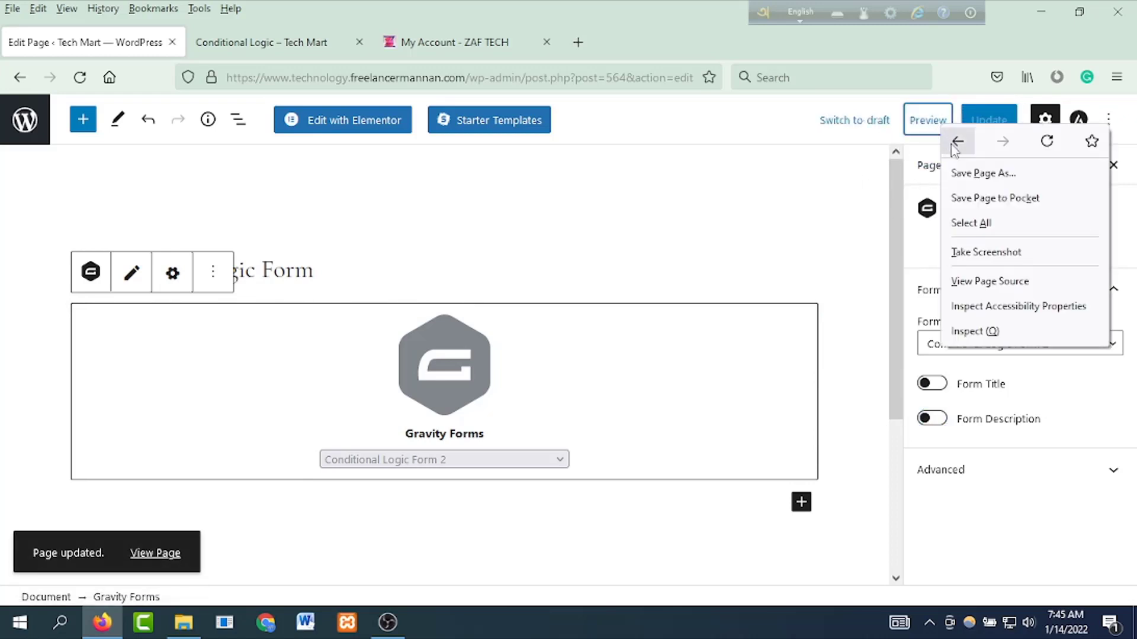
pyautogui.click(927, 120)
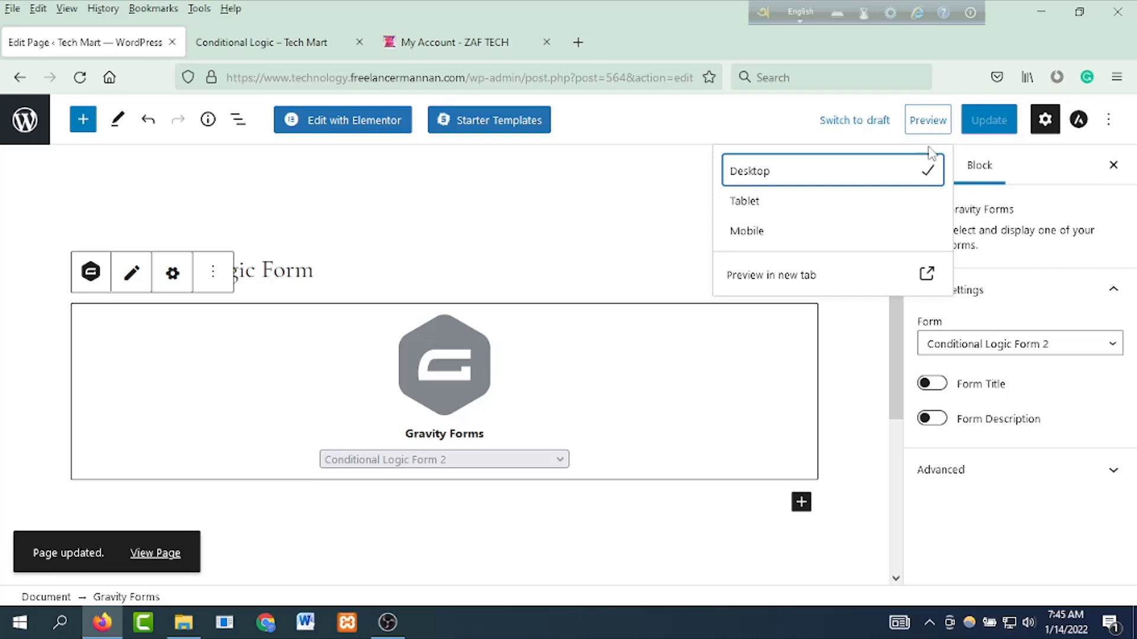
pyautogui.click(838, 275)
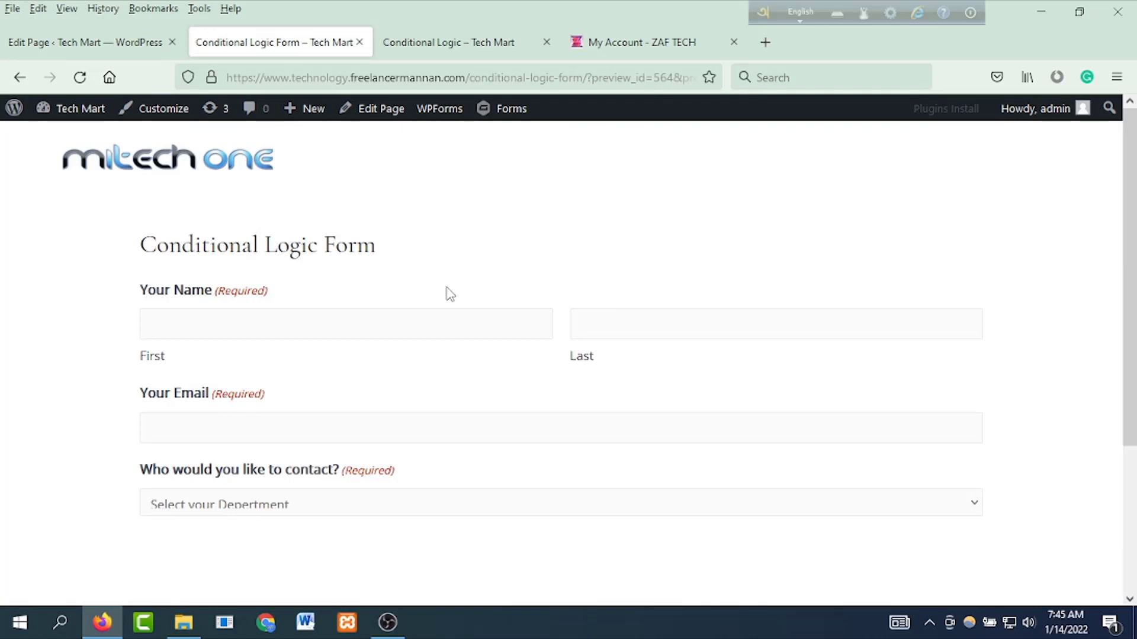
pyautogui.scroll(-3, 350, 295)
pyautogui.scroll(3, 360, 289)
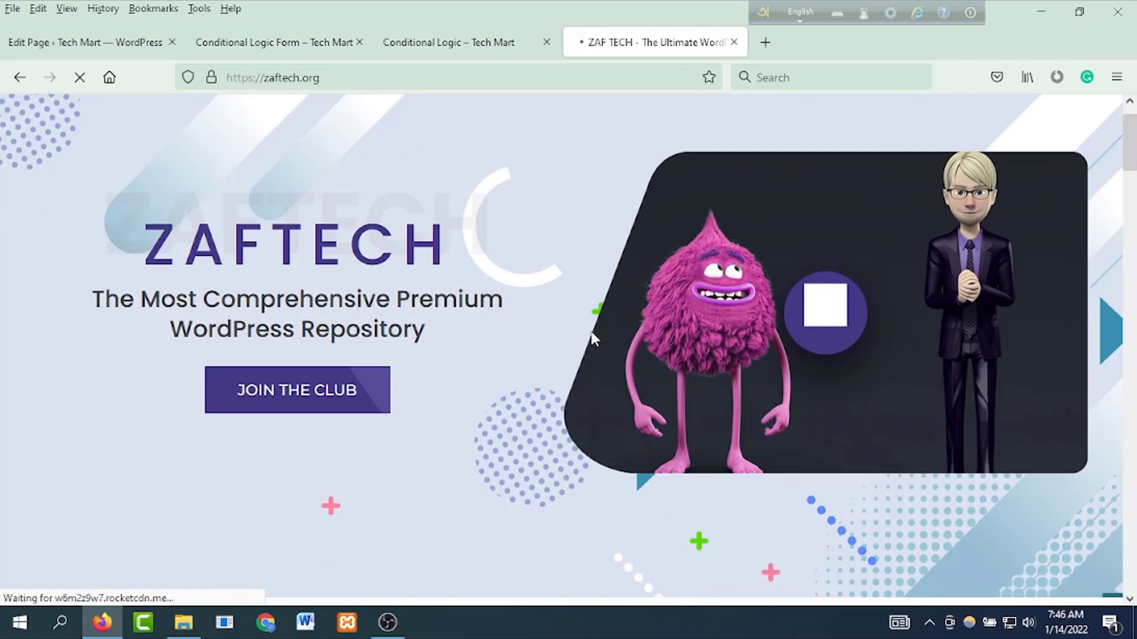
pyautogui.scroll(-10, 593, 339)
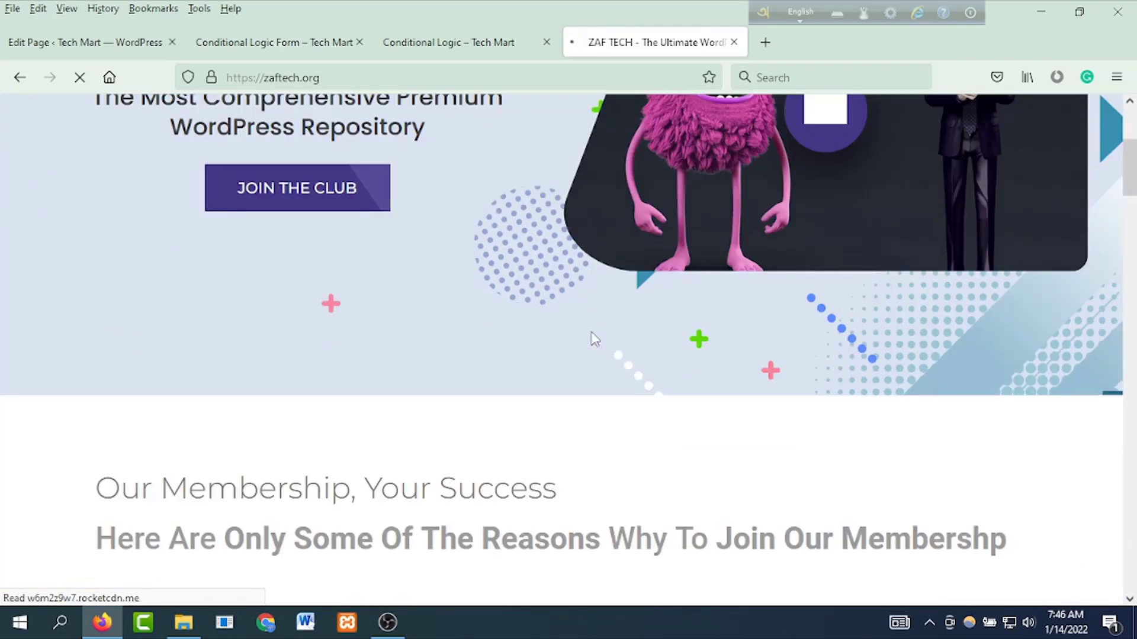
pyautogui.scroll(10, 595, 337)
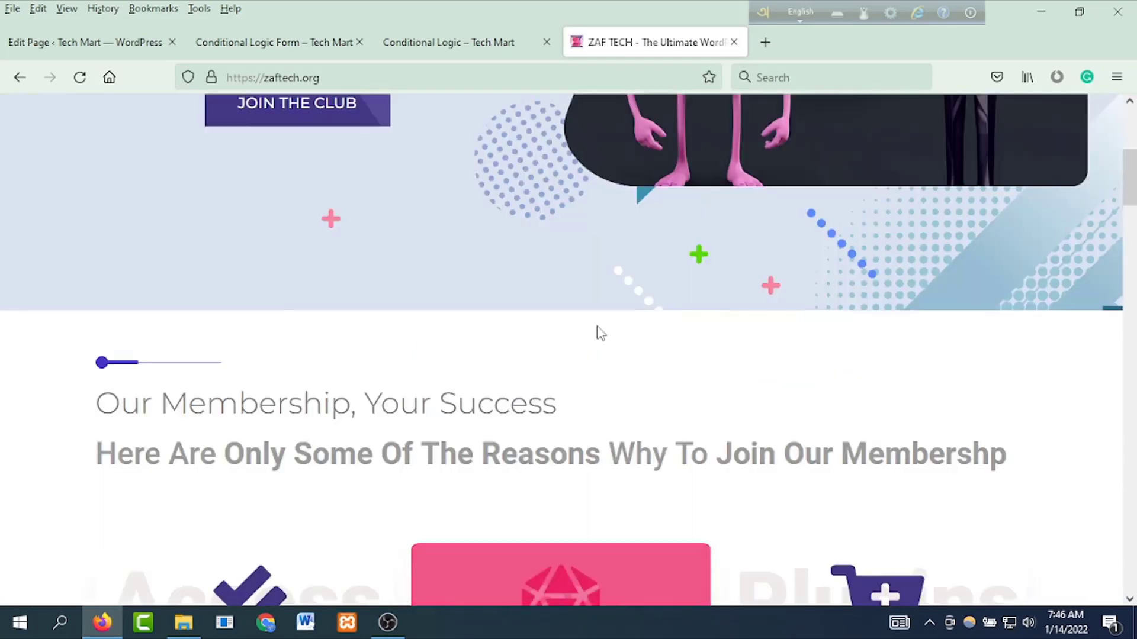